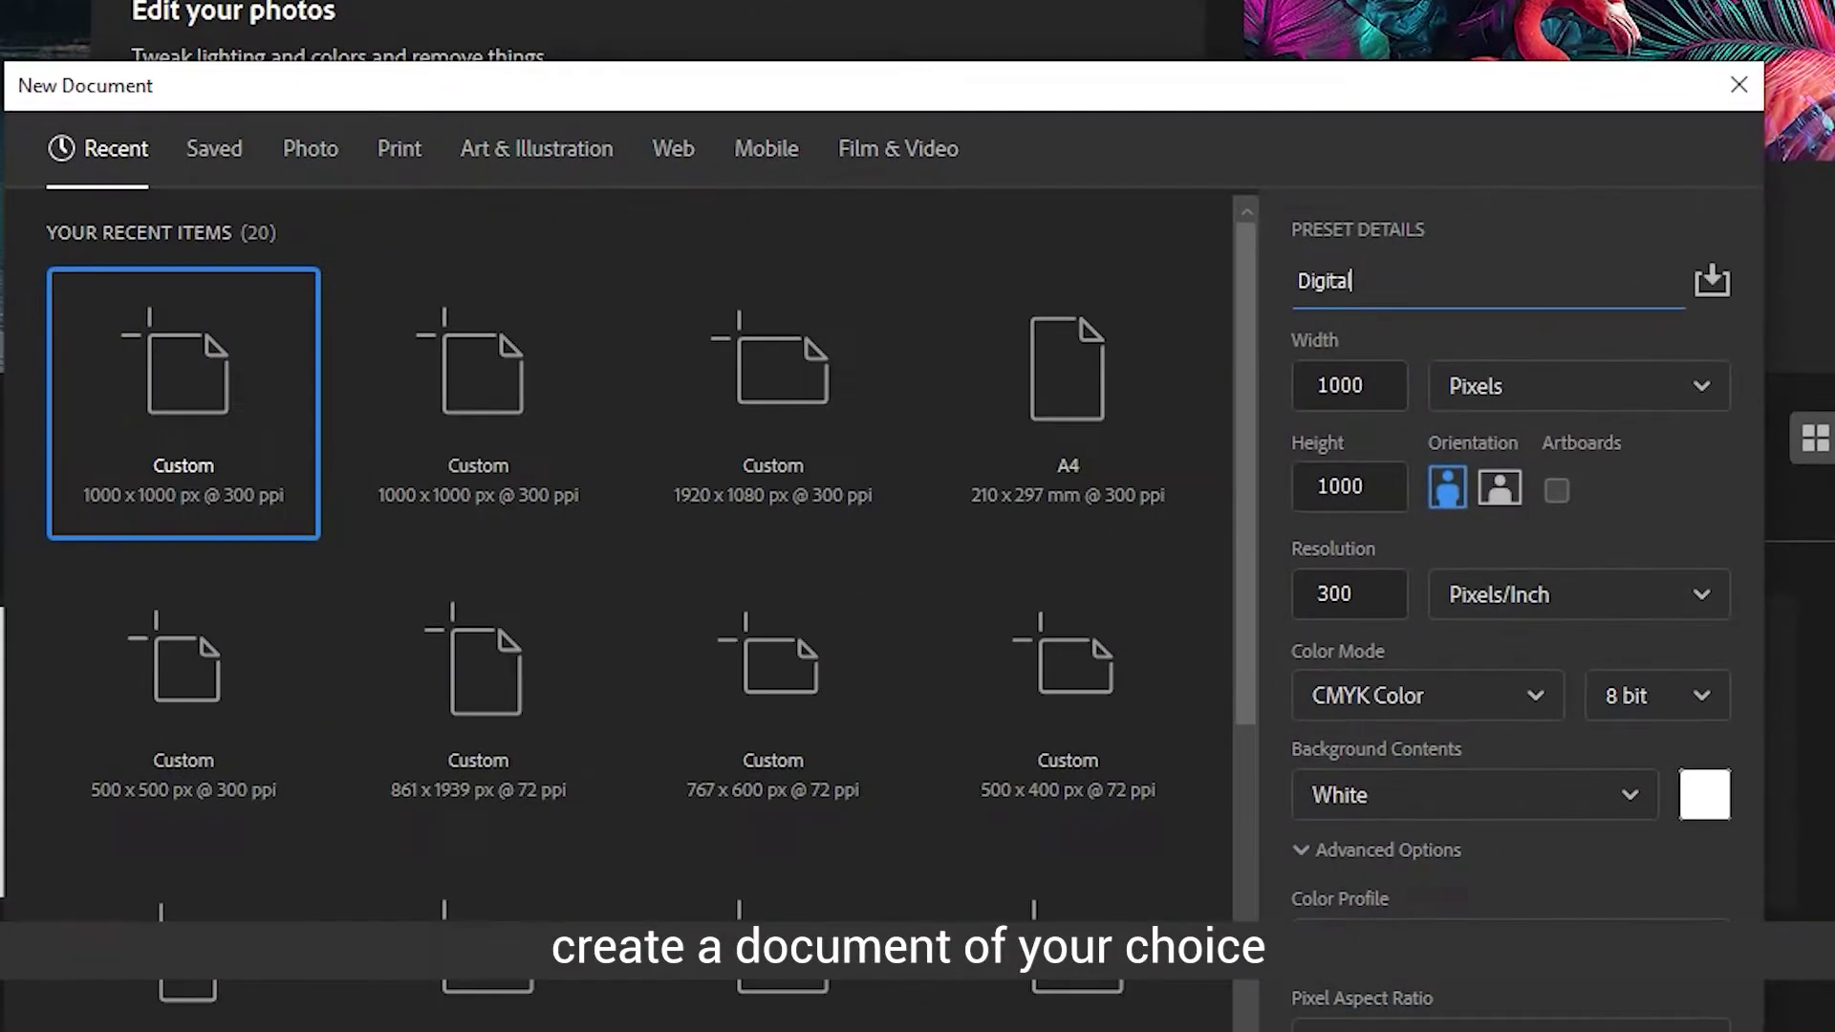
Step: Set the new document Digital_1 to 3000 × 3000 px and create it
double_click(1348, 385)
text(3000)
key(Tab)
key(Tab)
text(3000)
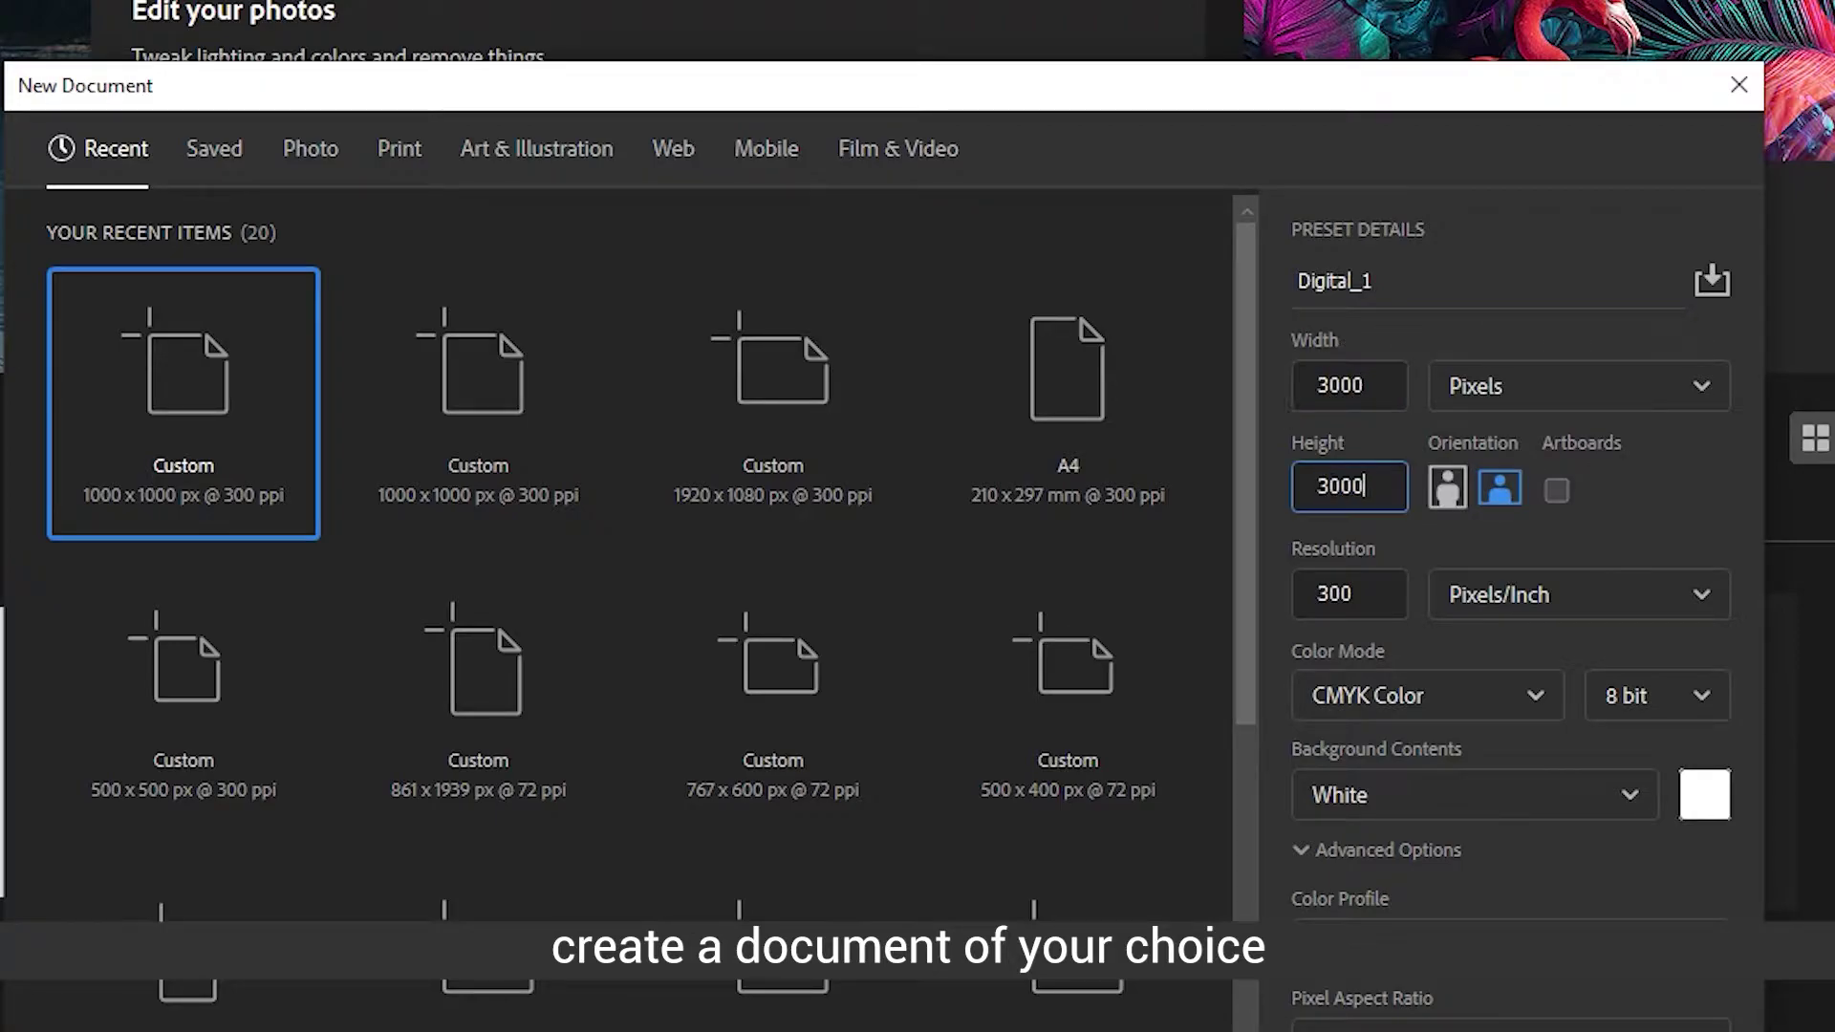
key(Return)
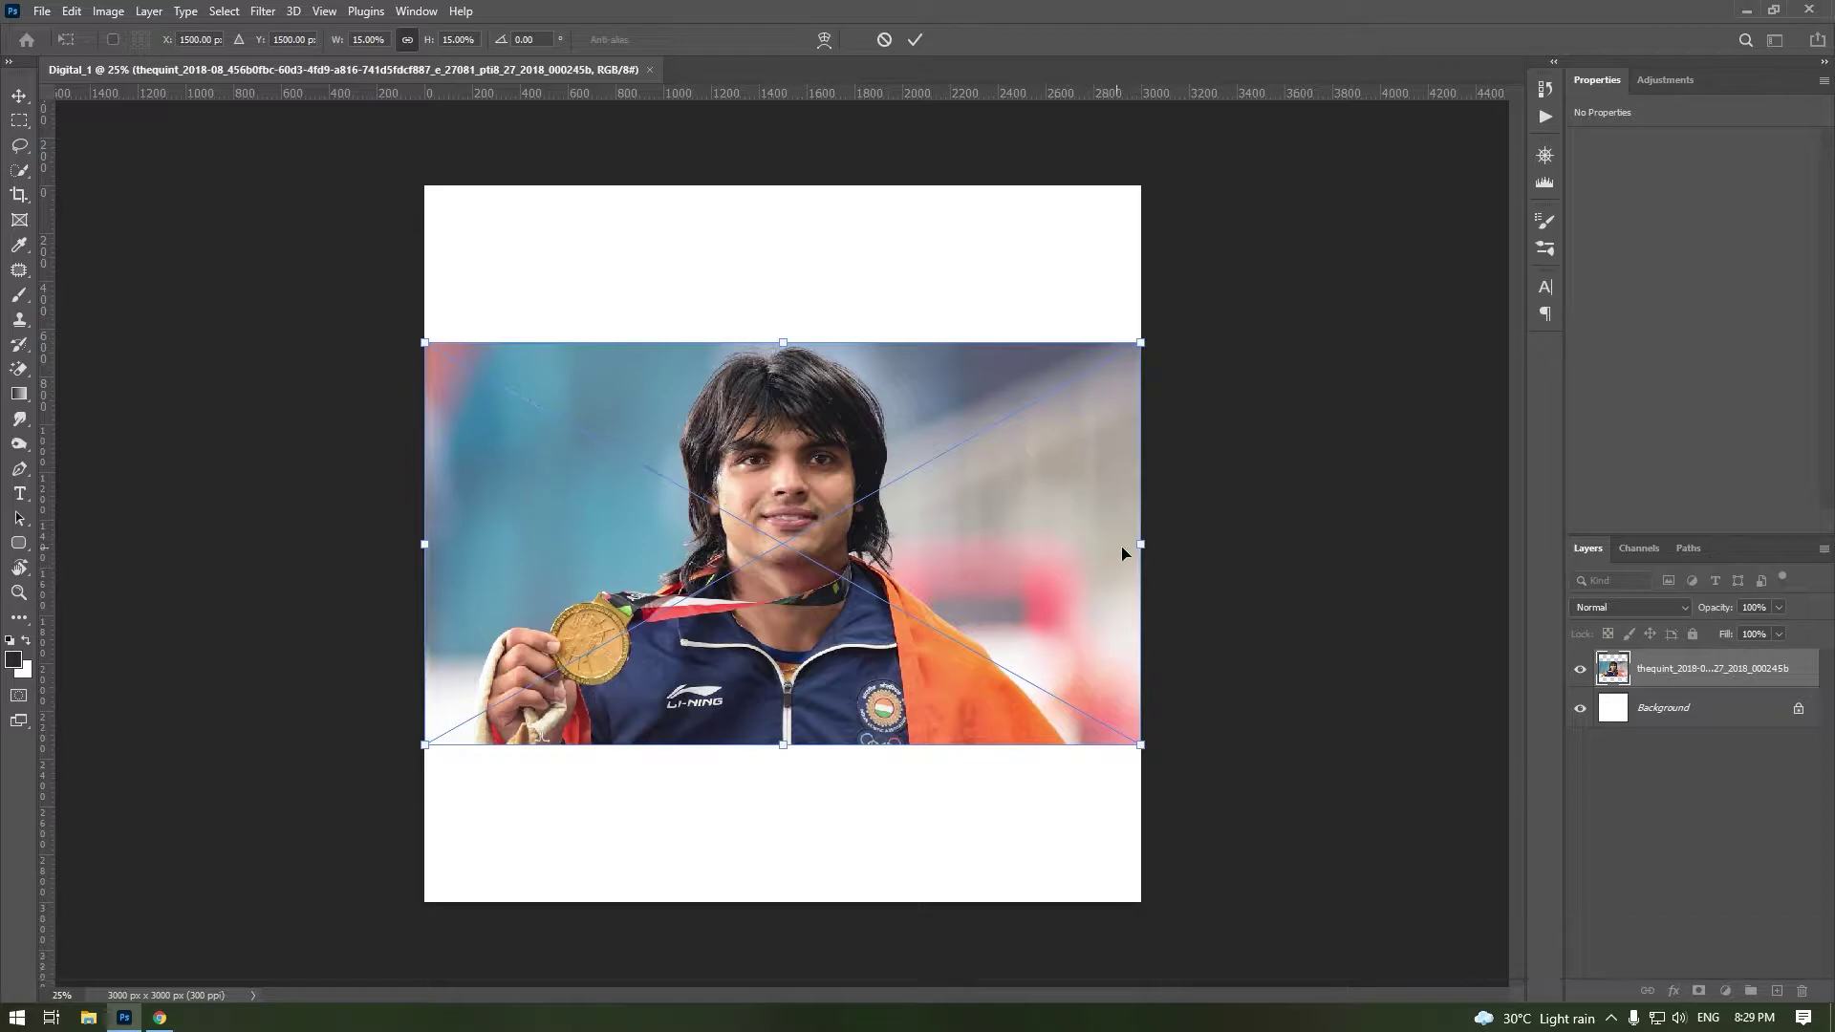
Step: Scale the placed portrait photo up to cover the canvas and position it
drag(1151, 555, 1336, 653)
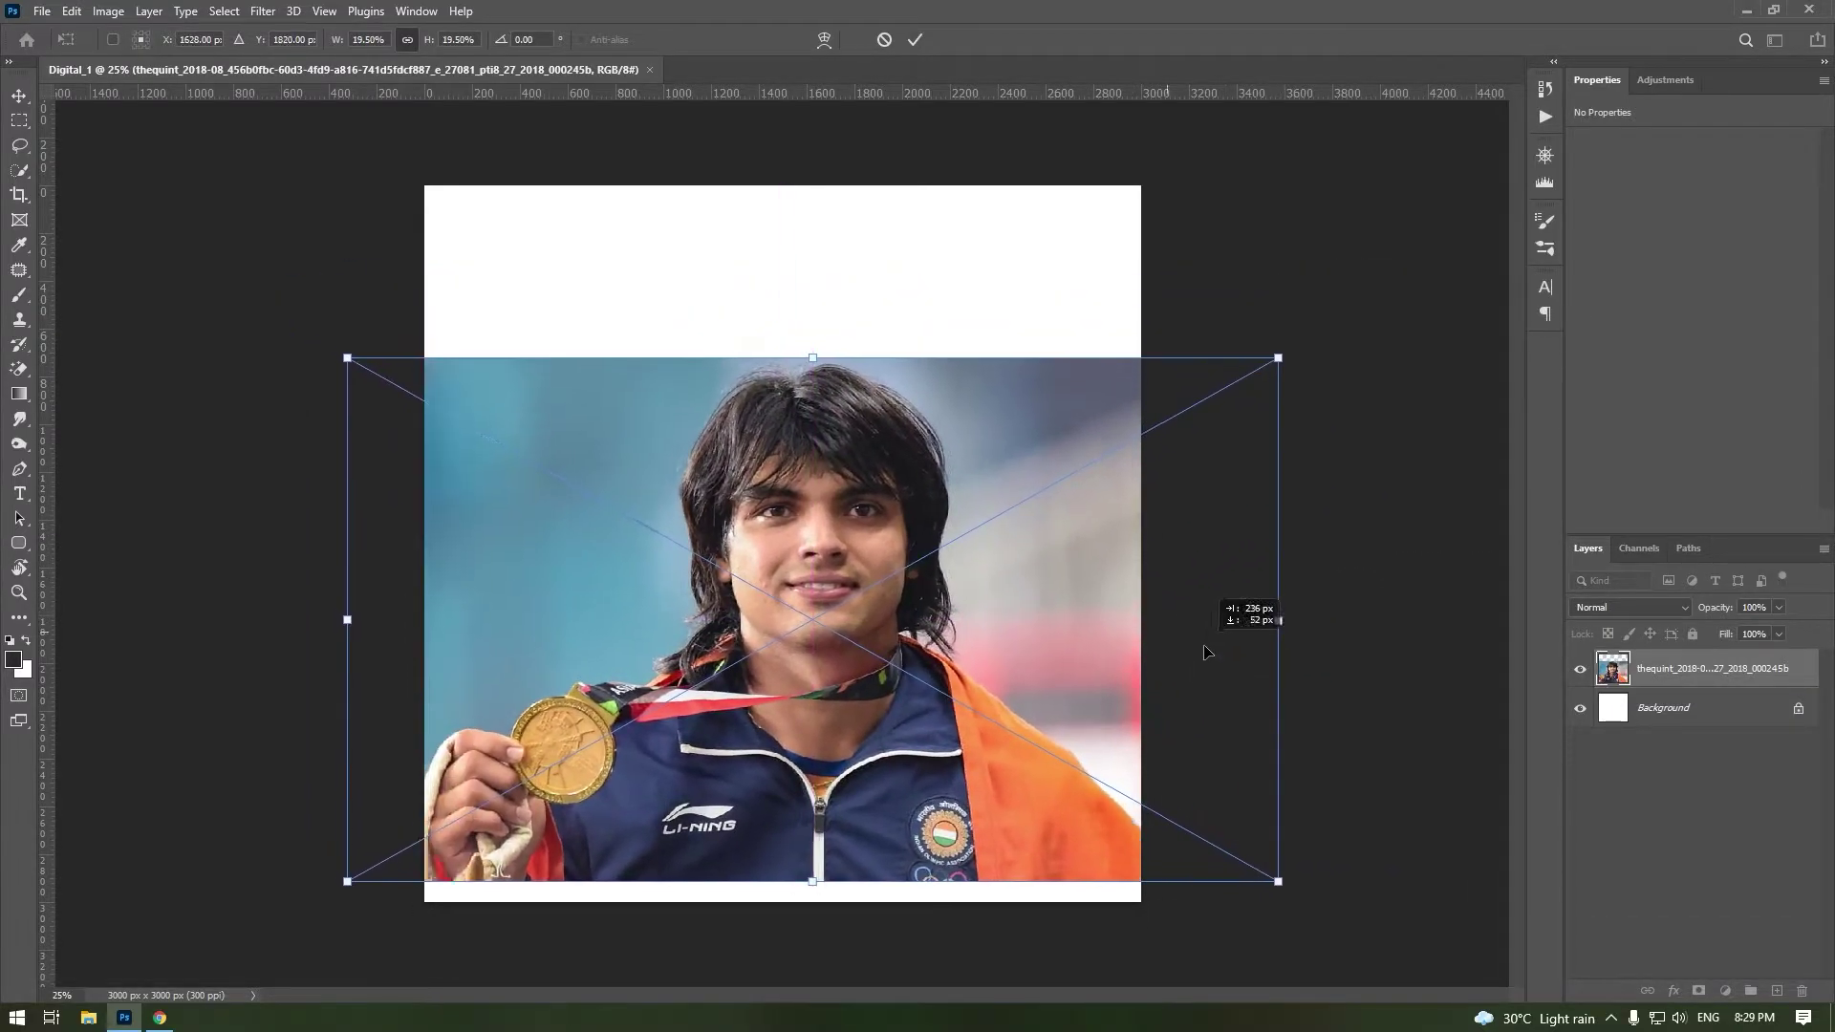
drag(1337, 654, 1351, 602)
drag(799, 296, 799, 176)
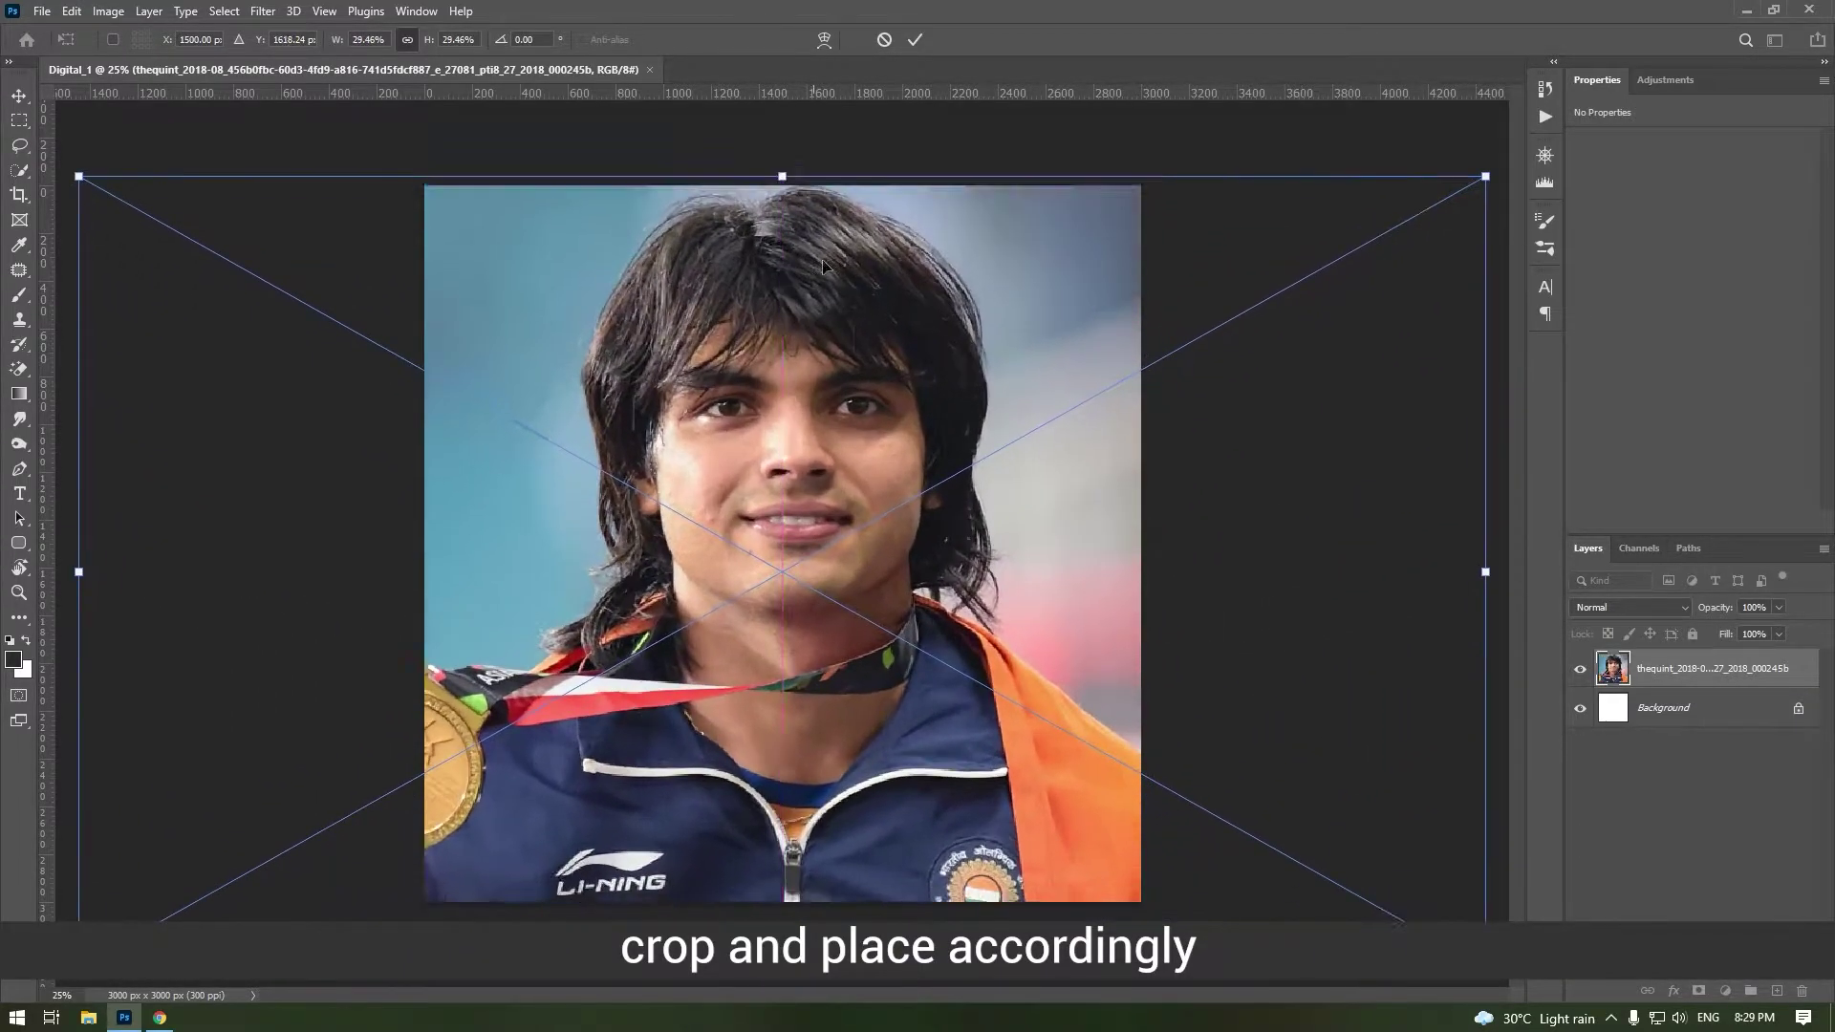
key(Return)
drag(829, 518, 829, 525)
Step: Crop the canvas around the photo to 2520 × 2712 px and fit it in view
key(c)
drag(480, 214, 1085, 869)
key(Return)
key(ctrl+0)
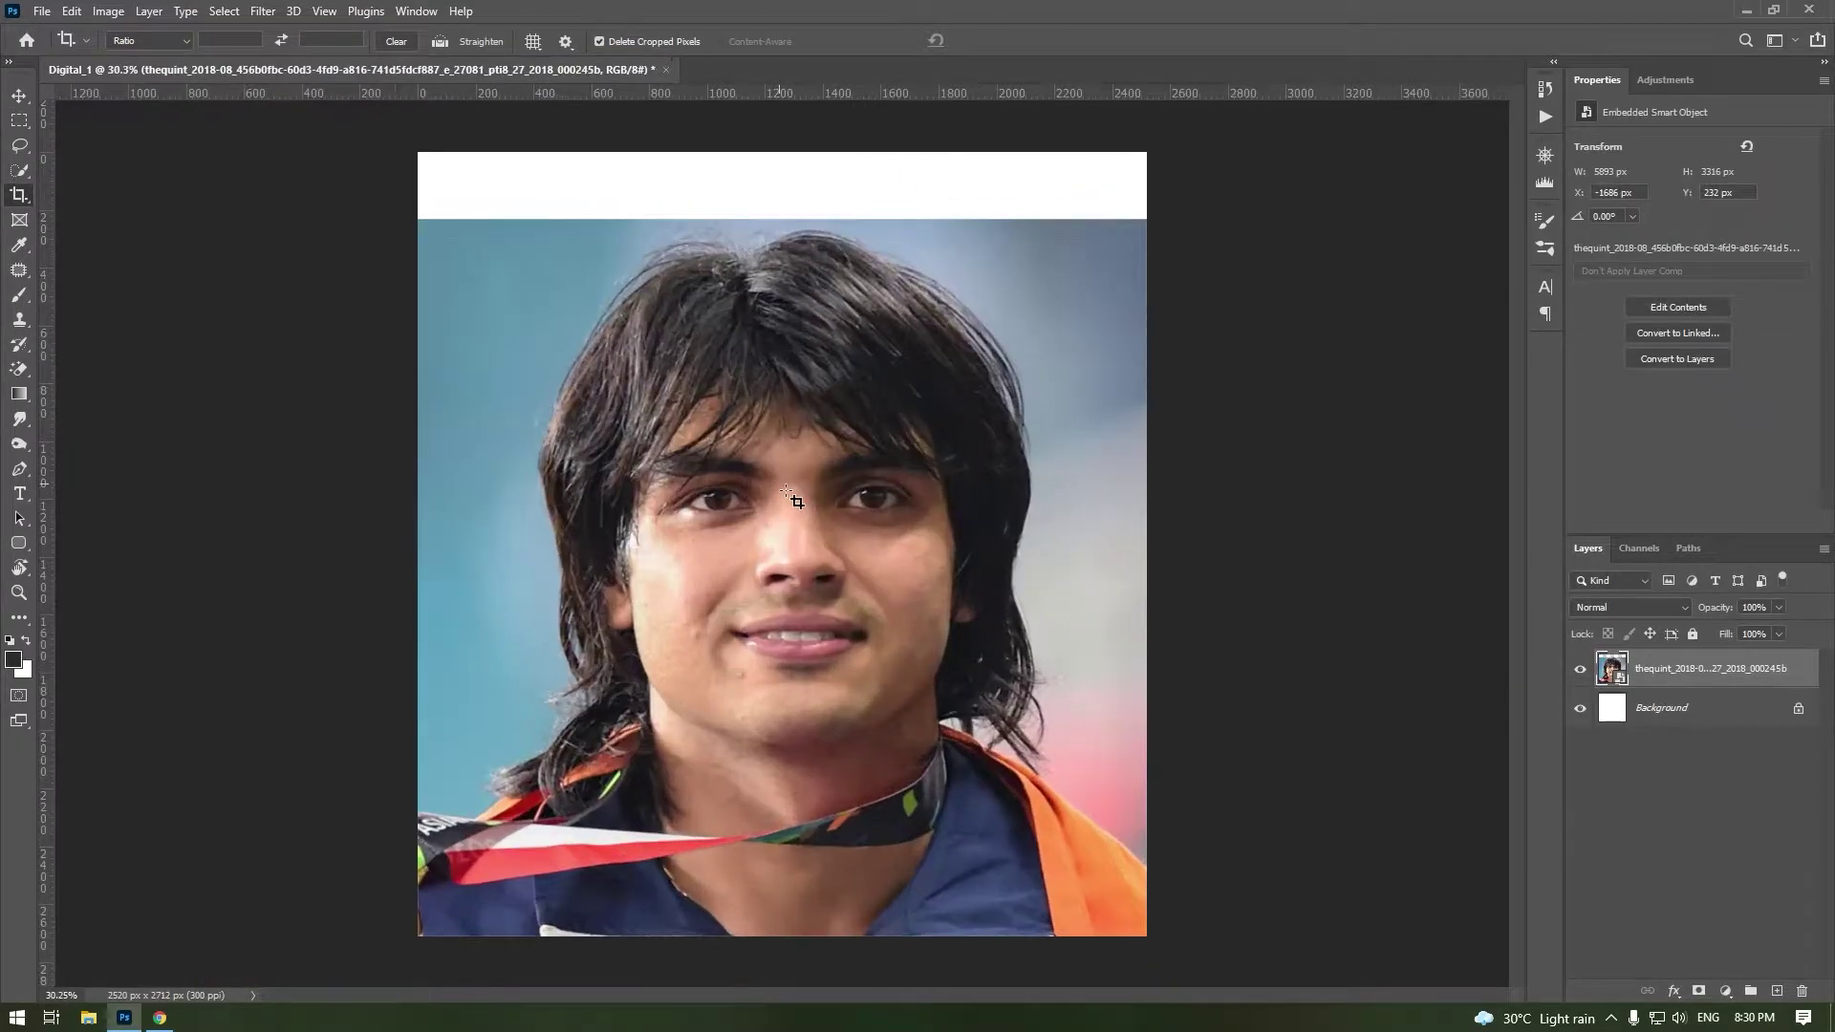
click(21, 471)
right_click(21, 470)
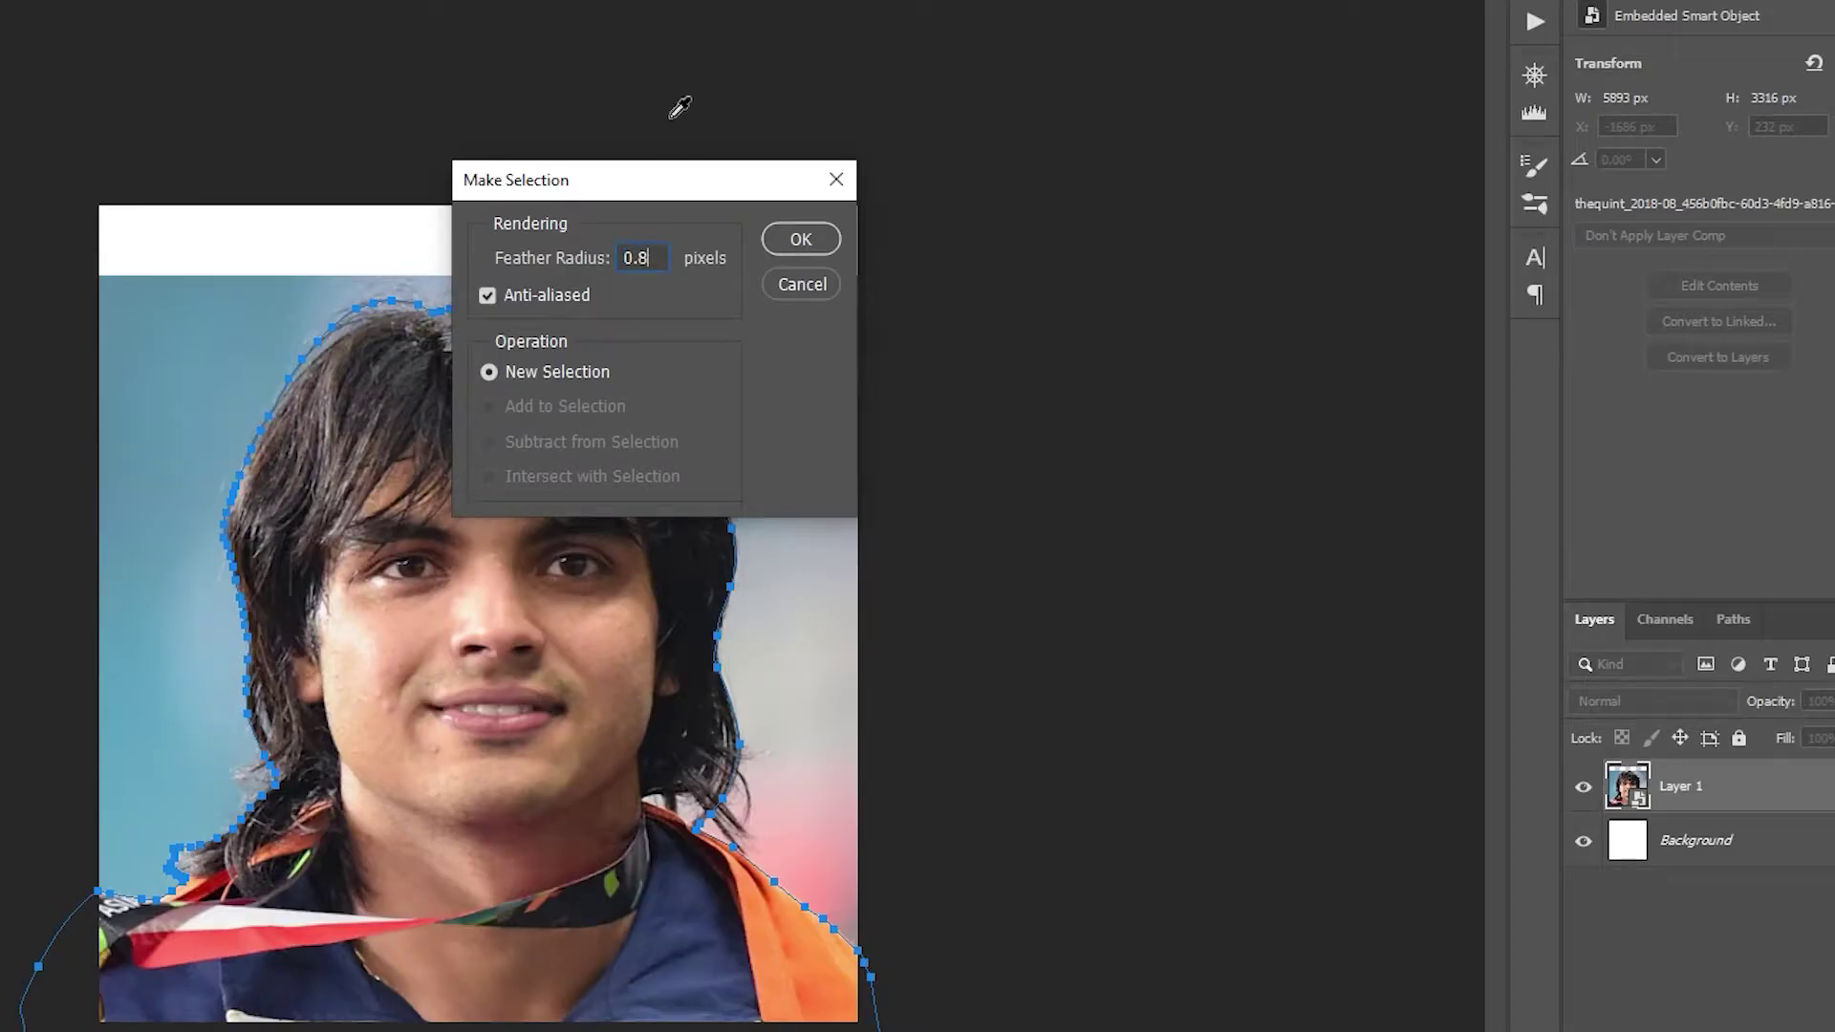
Step: Make a 0.8 px feathered selection from the traced path and copy the person to Layer 2
click(798, 238)
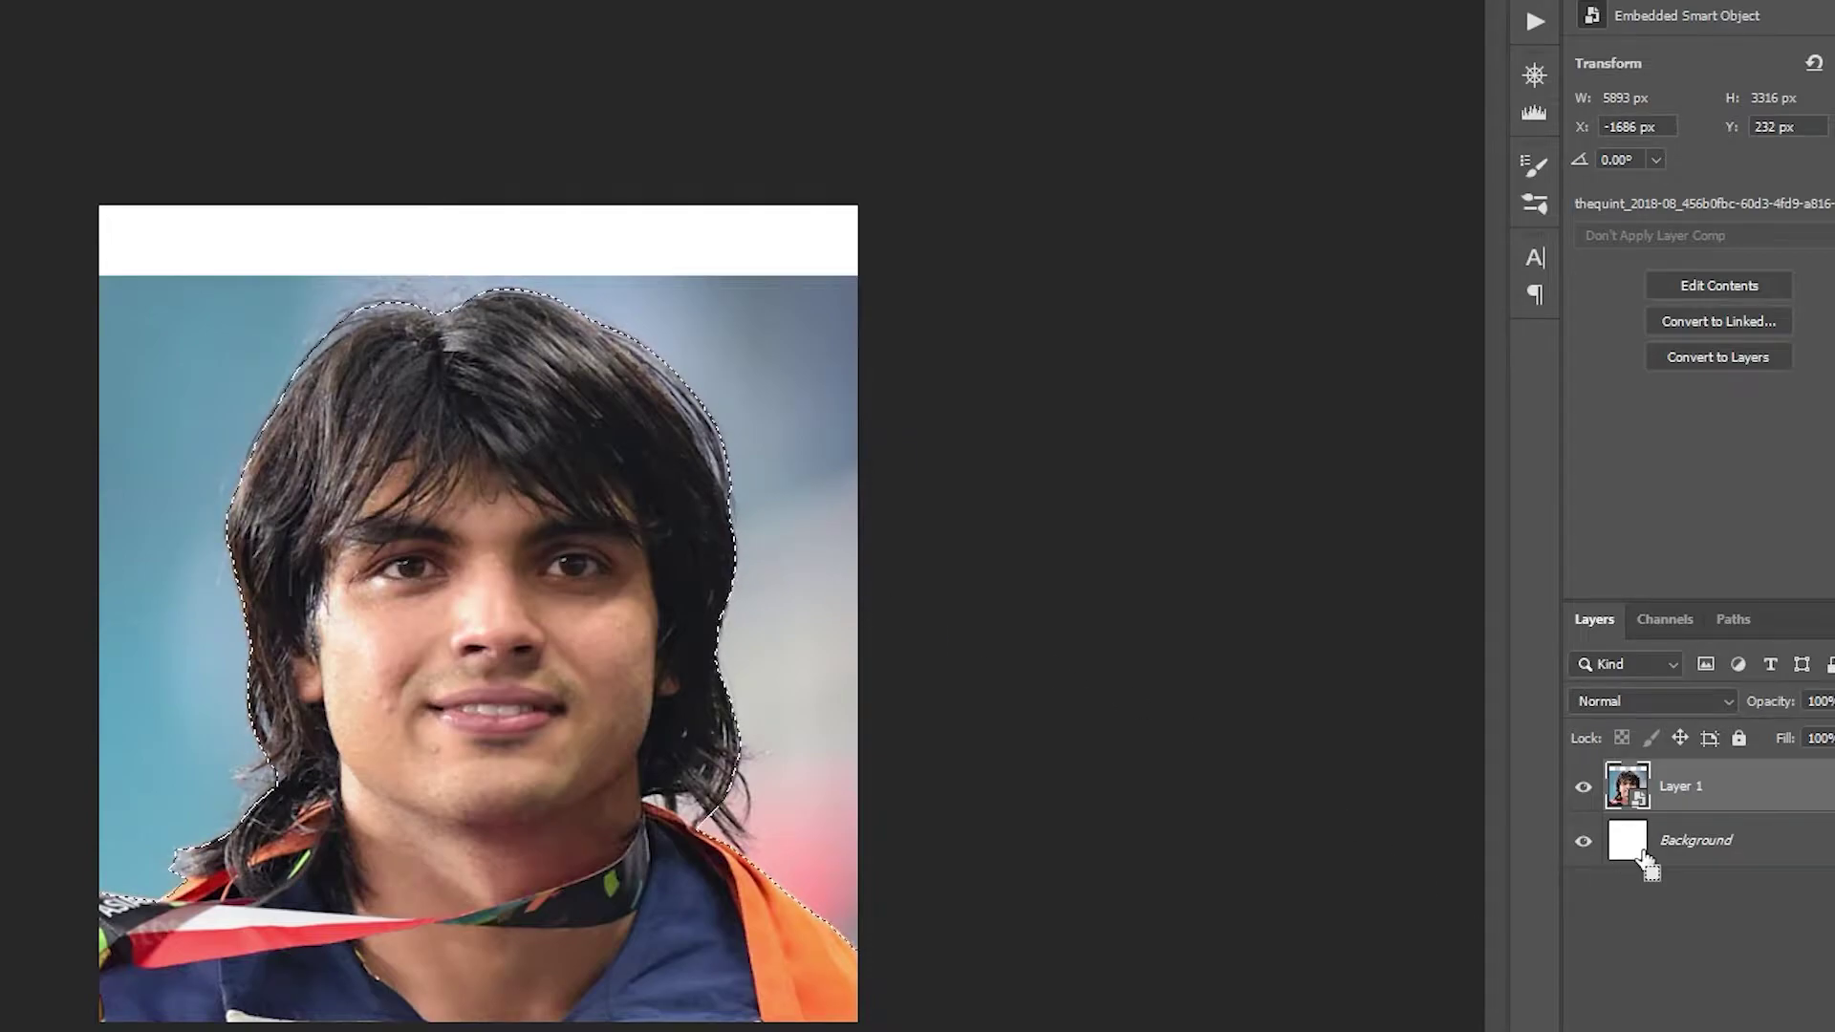
key(ctrl+j)
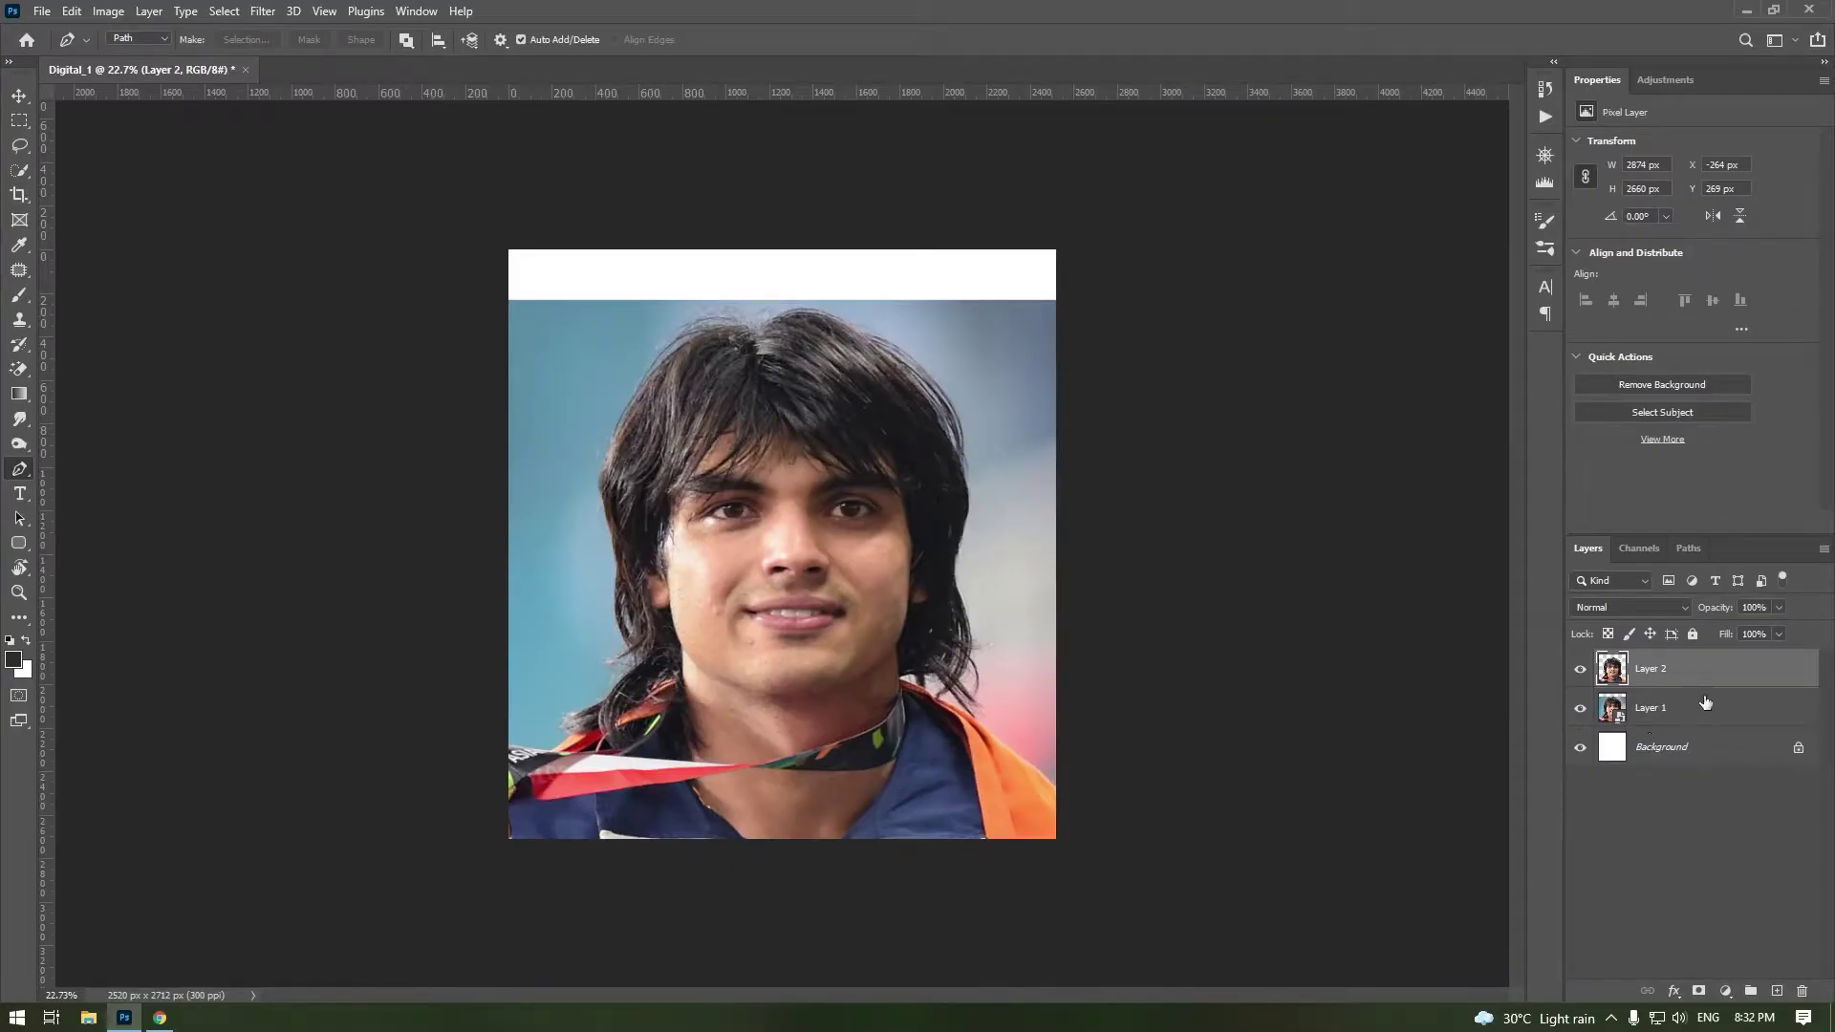
Step: Add a new layer beneath Layer 2 and name it Background
click(1777, 991)
drag(1682, 669, 1698, 728)
double_click(1672, 714)
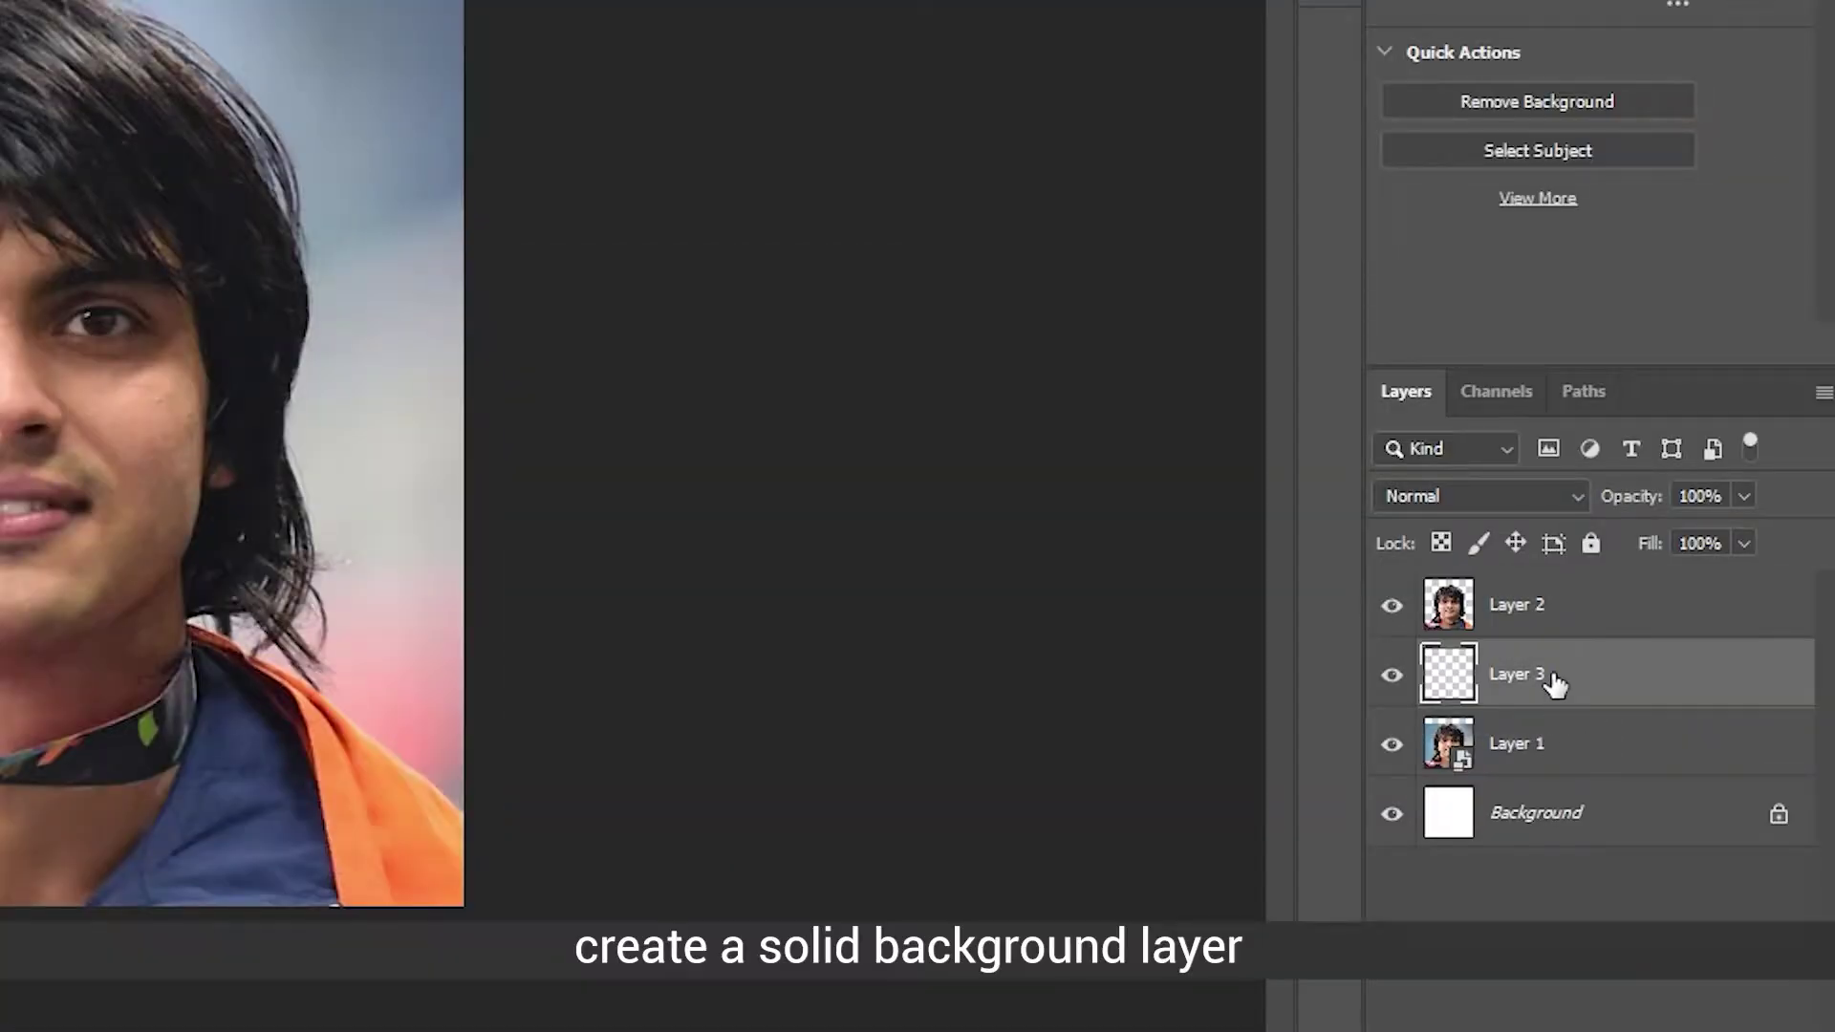
text(Backgrou)
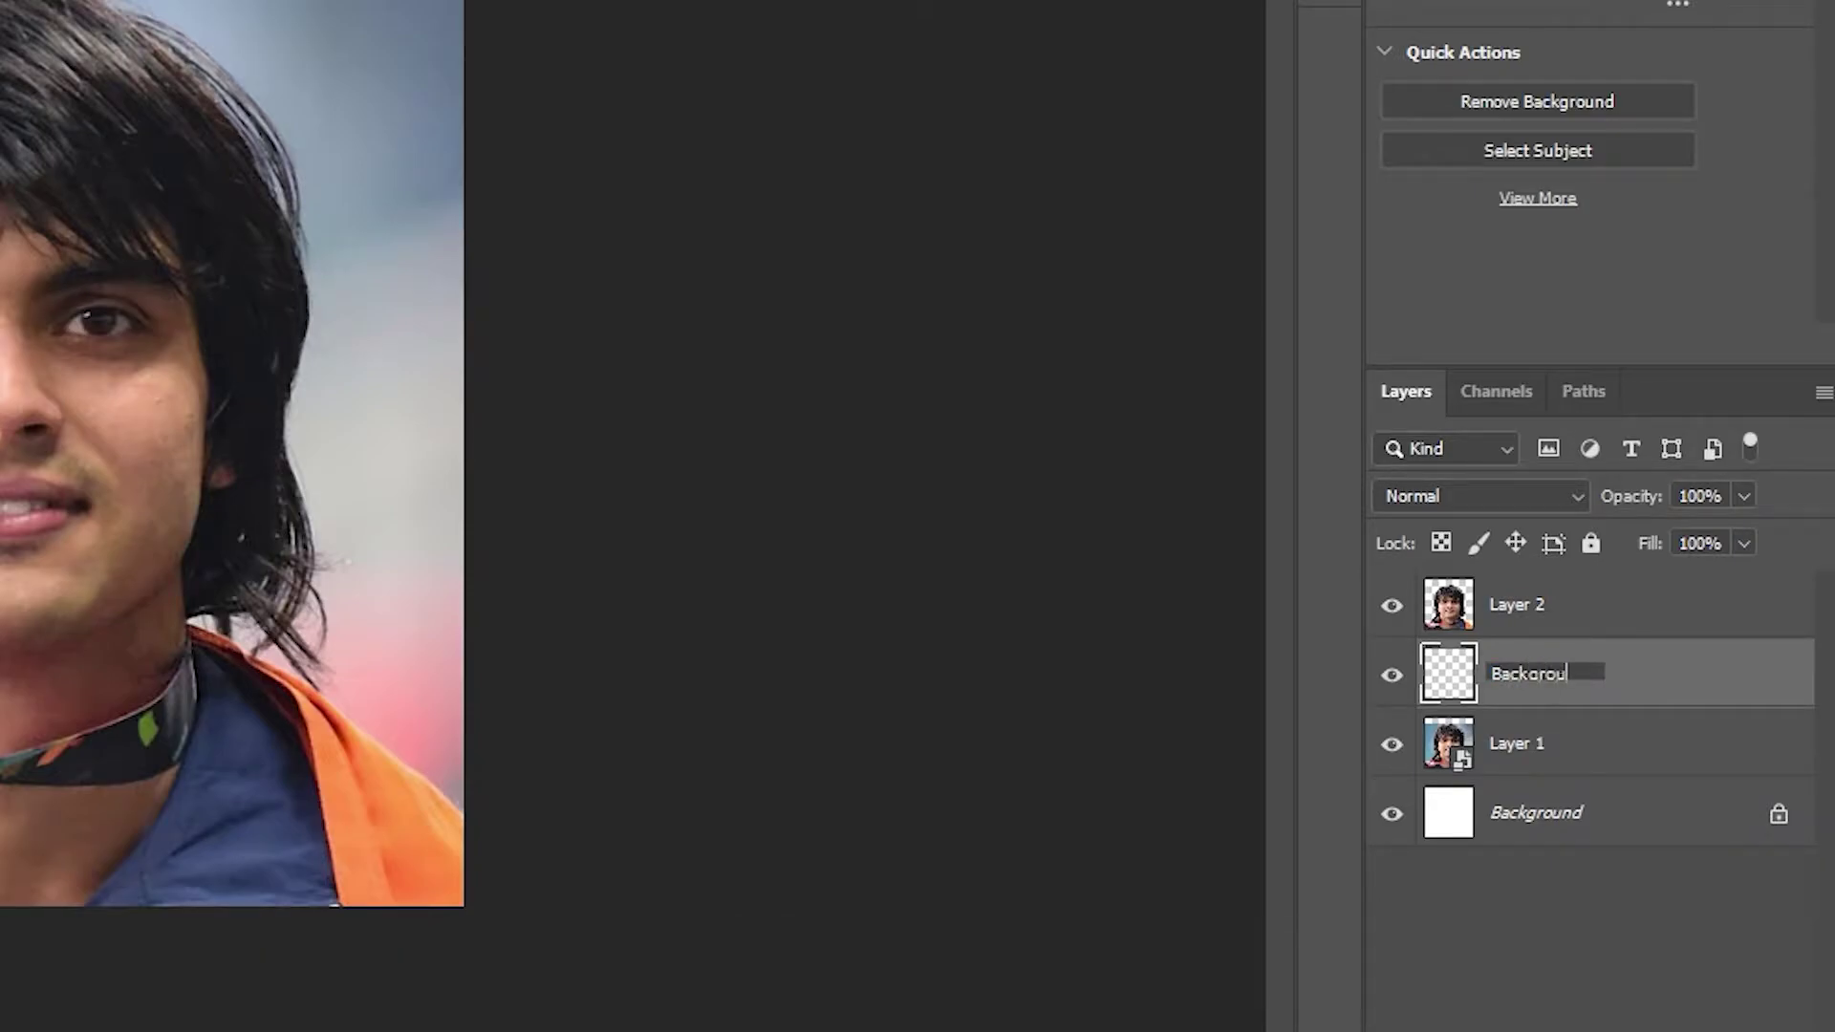
text(nd)
key(Return)
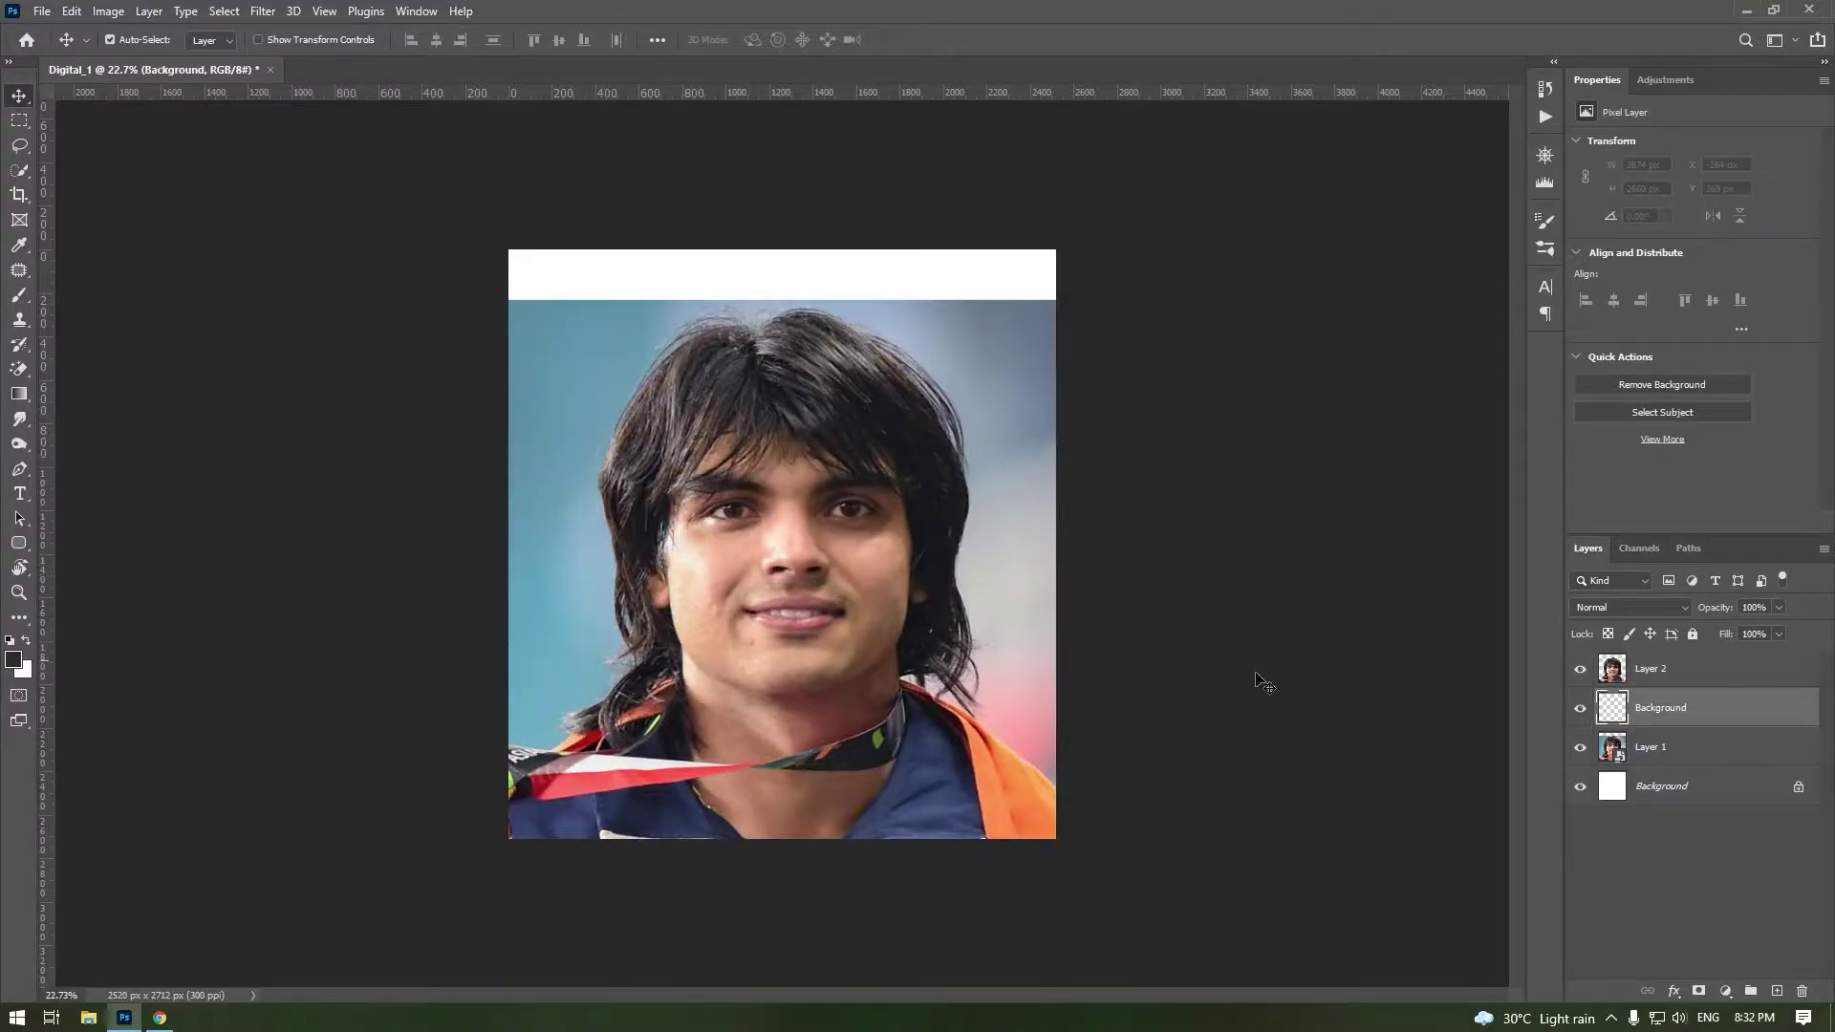
Step: Sample the photo's backdrop blue (#6a9bb9) as the foreground colour for the Background fill
click(14, 660)
click(614, 430)
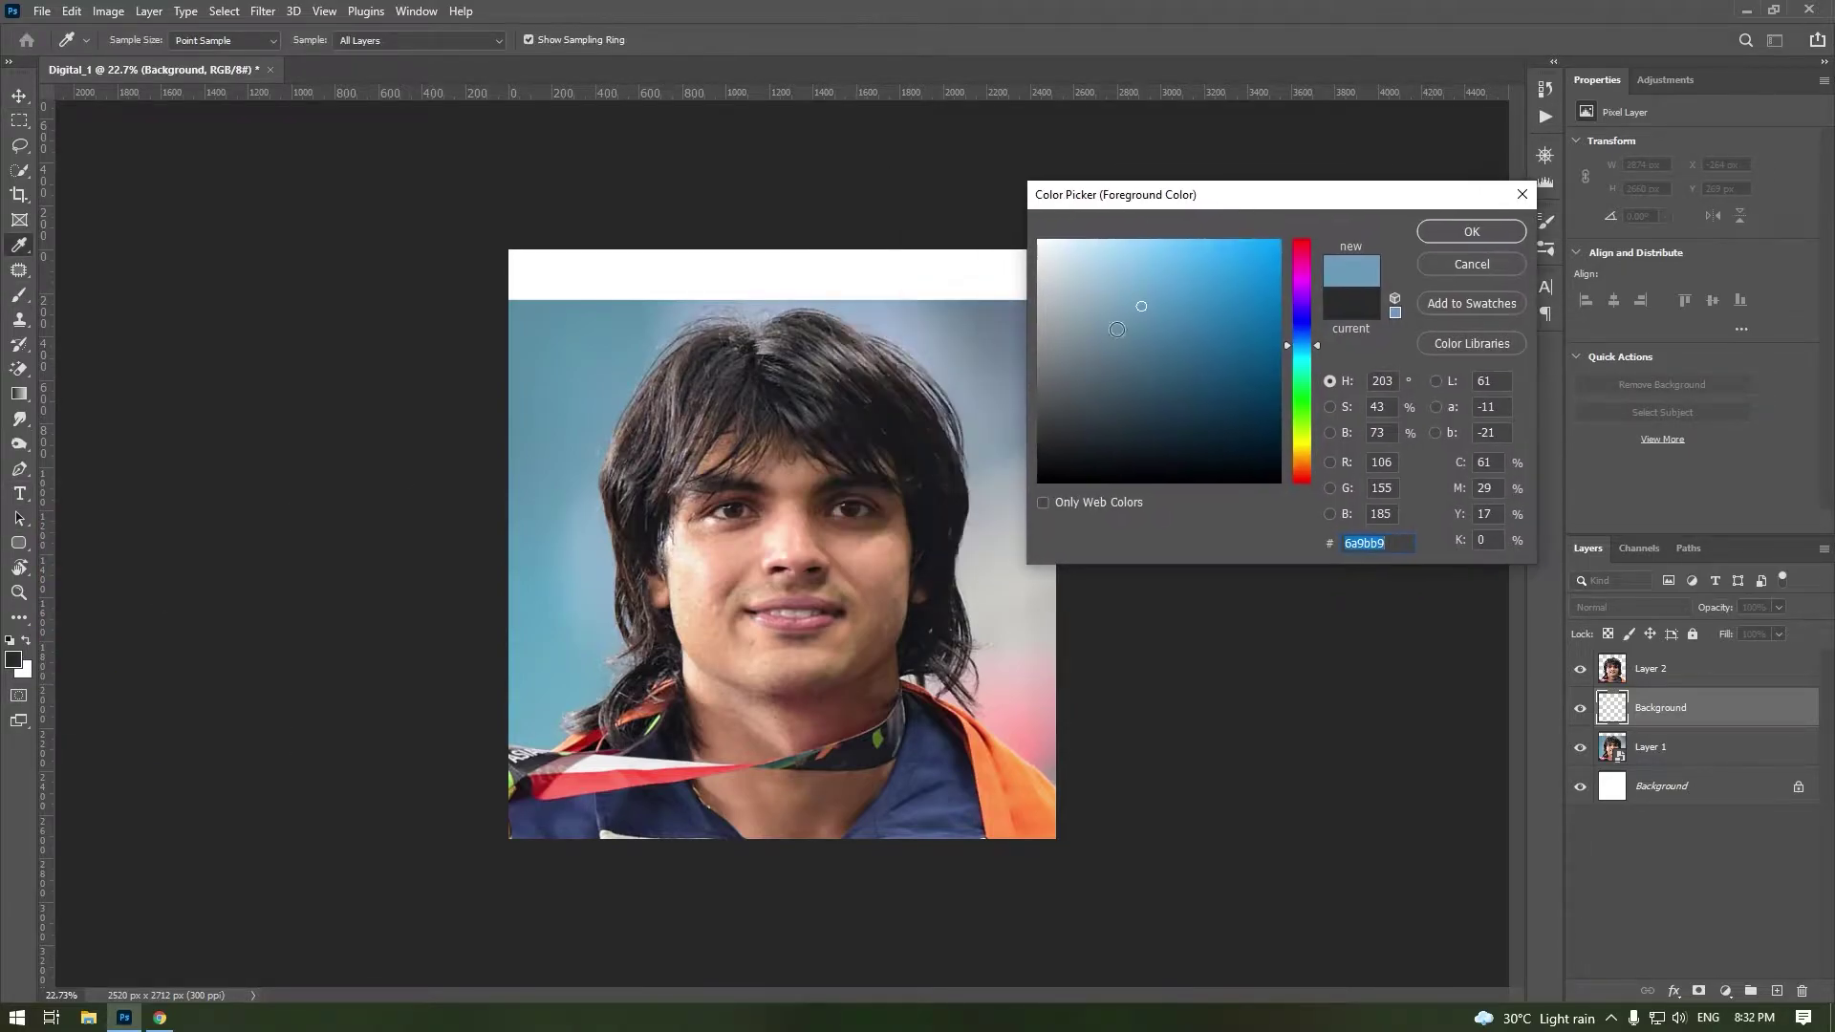
click(645, 365)
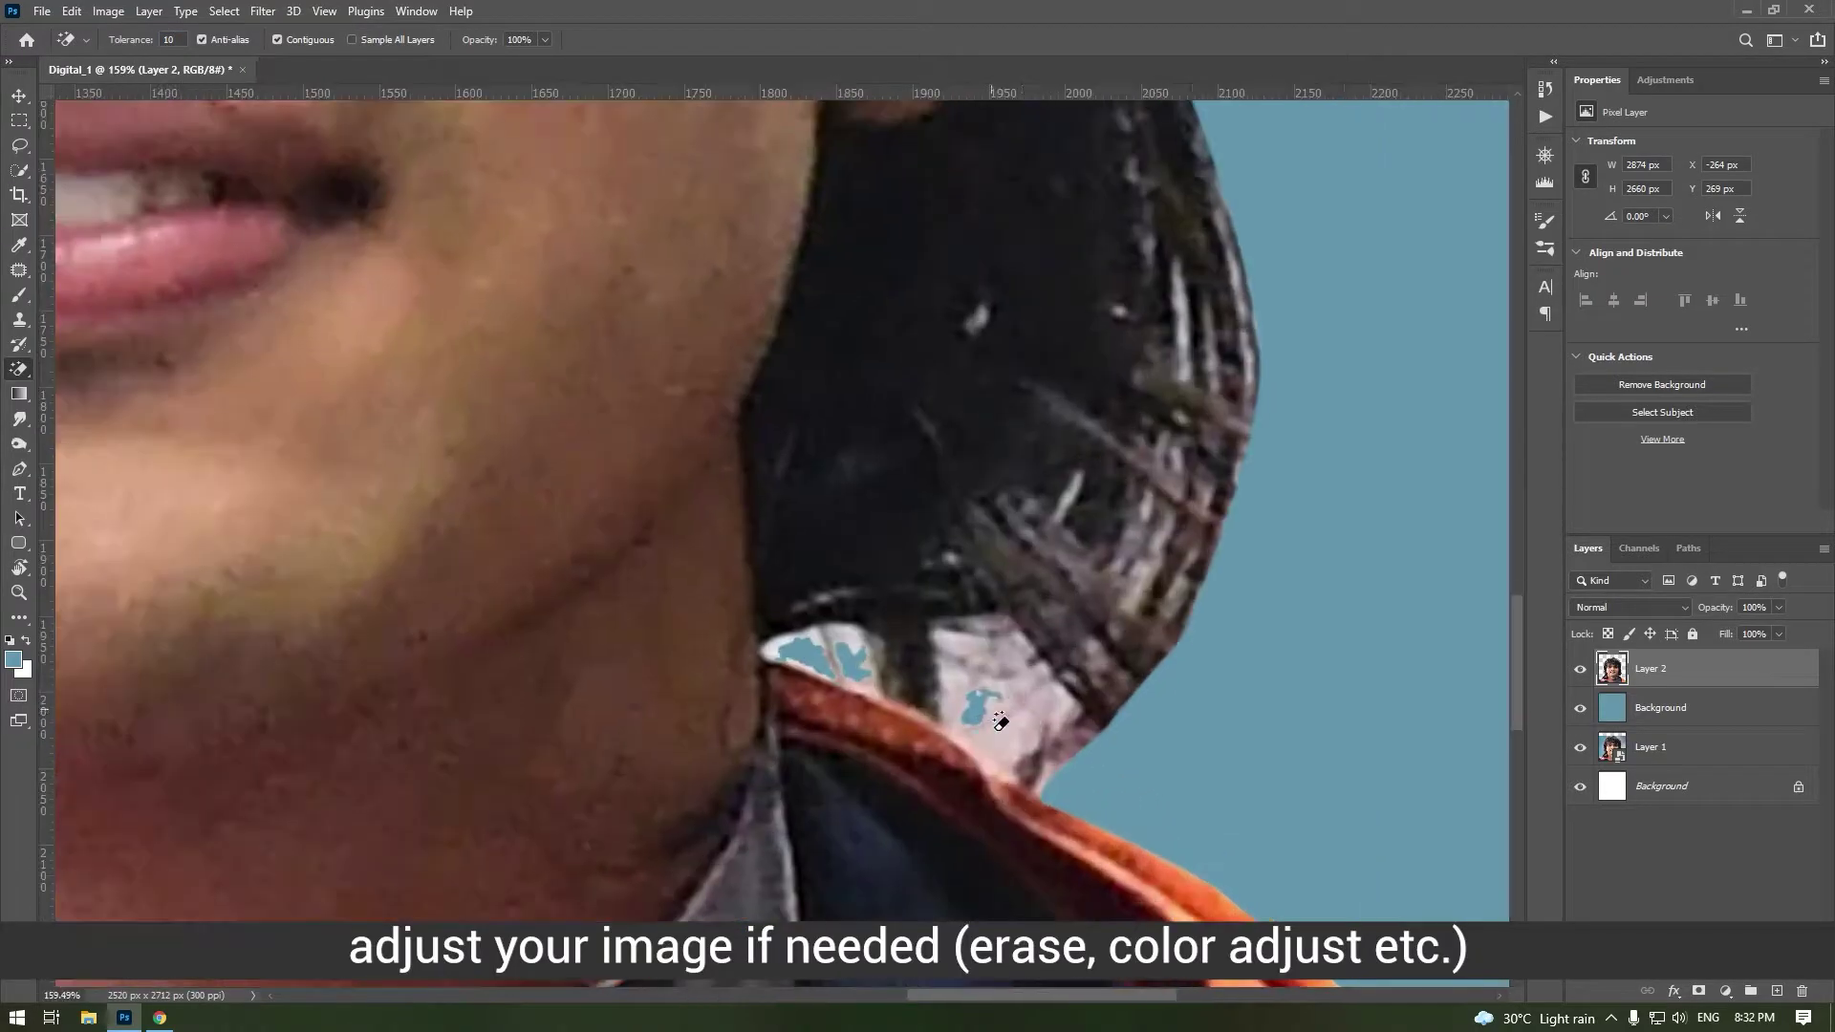
Step: Erase the light leftover patches around the collar
click(966, 734)
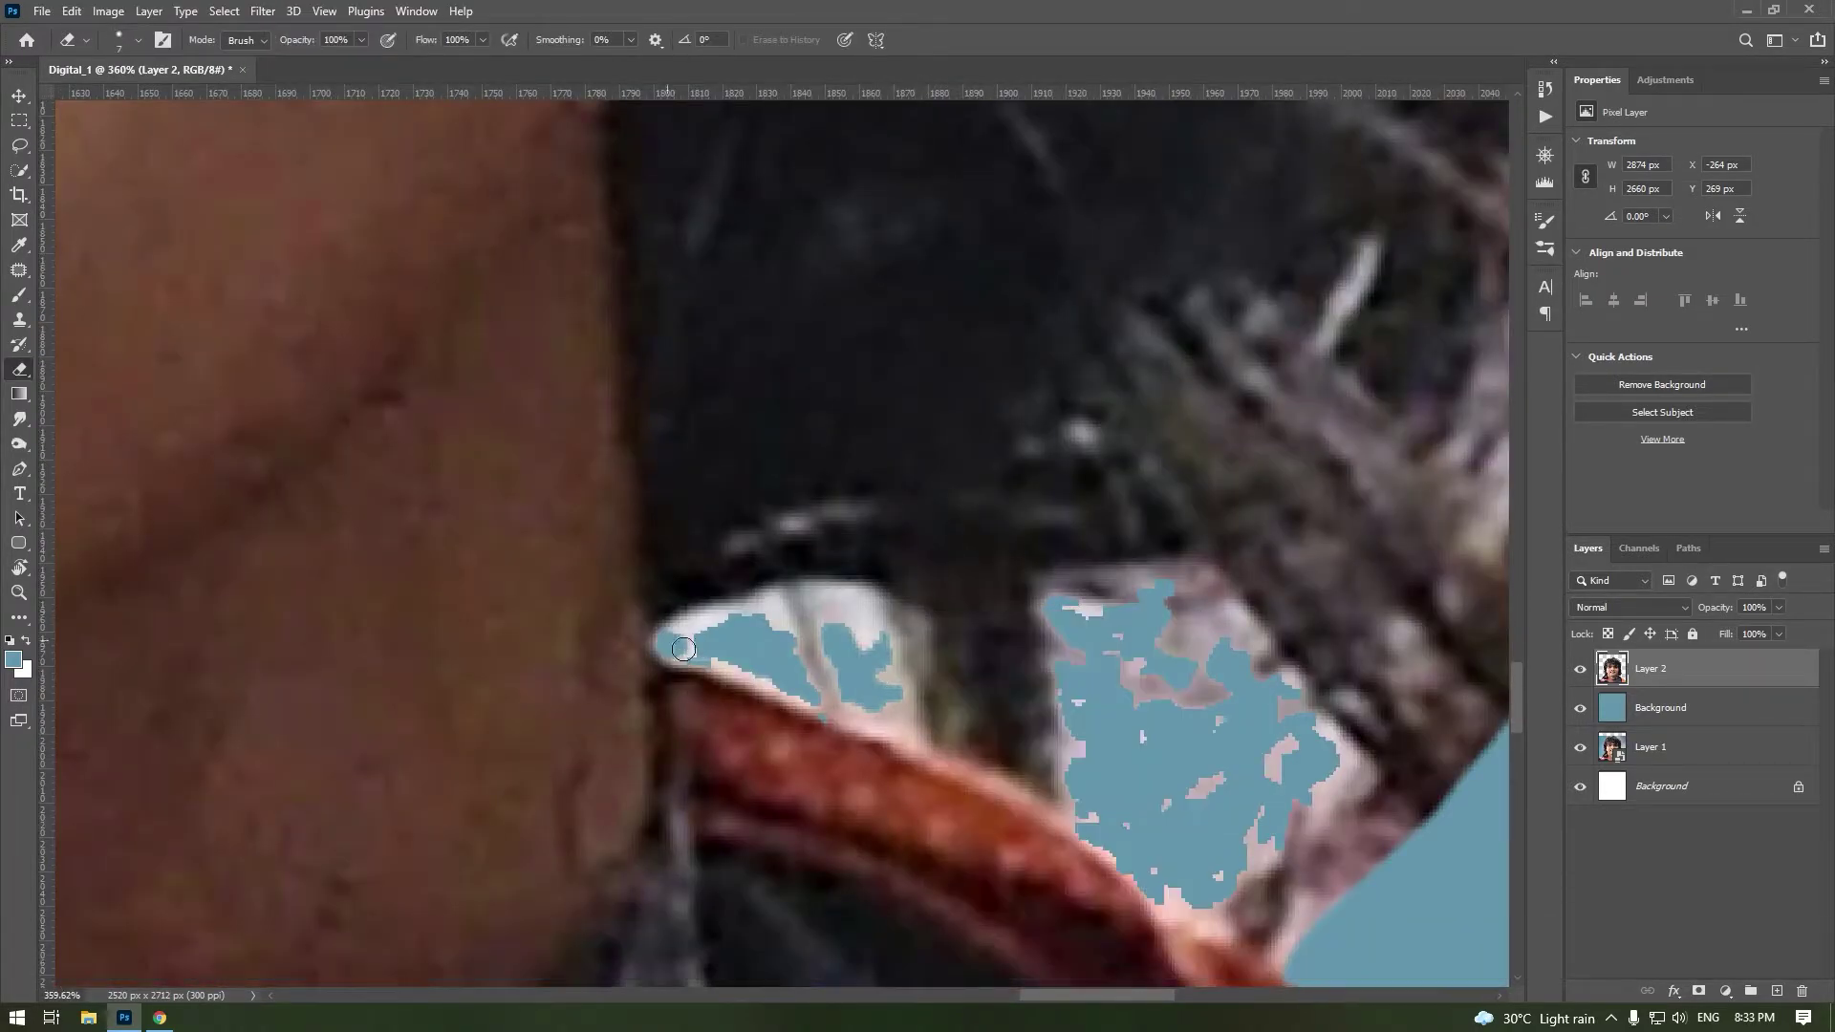
mouse_move(669, 626)
mouse_down()
mouse_move(779, 687)
mouse_move(832, 680)
mouse_up()
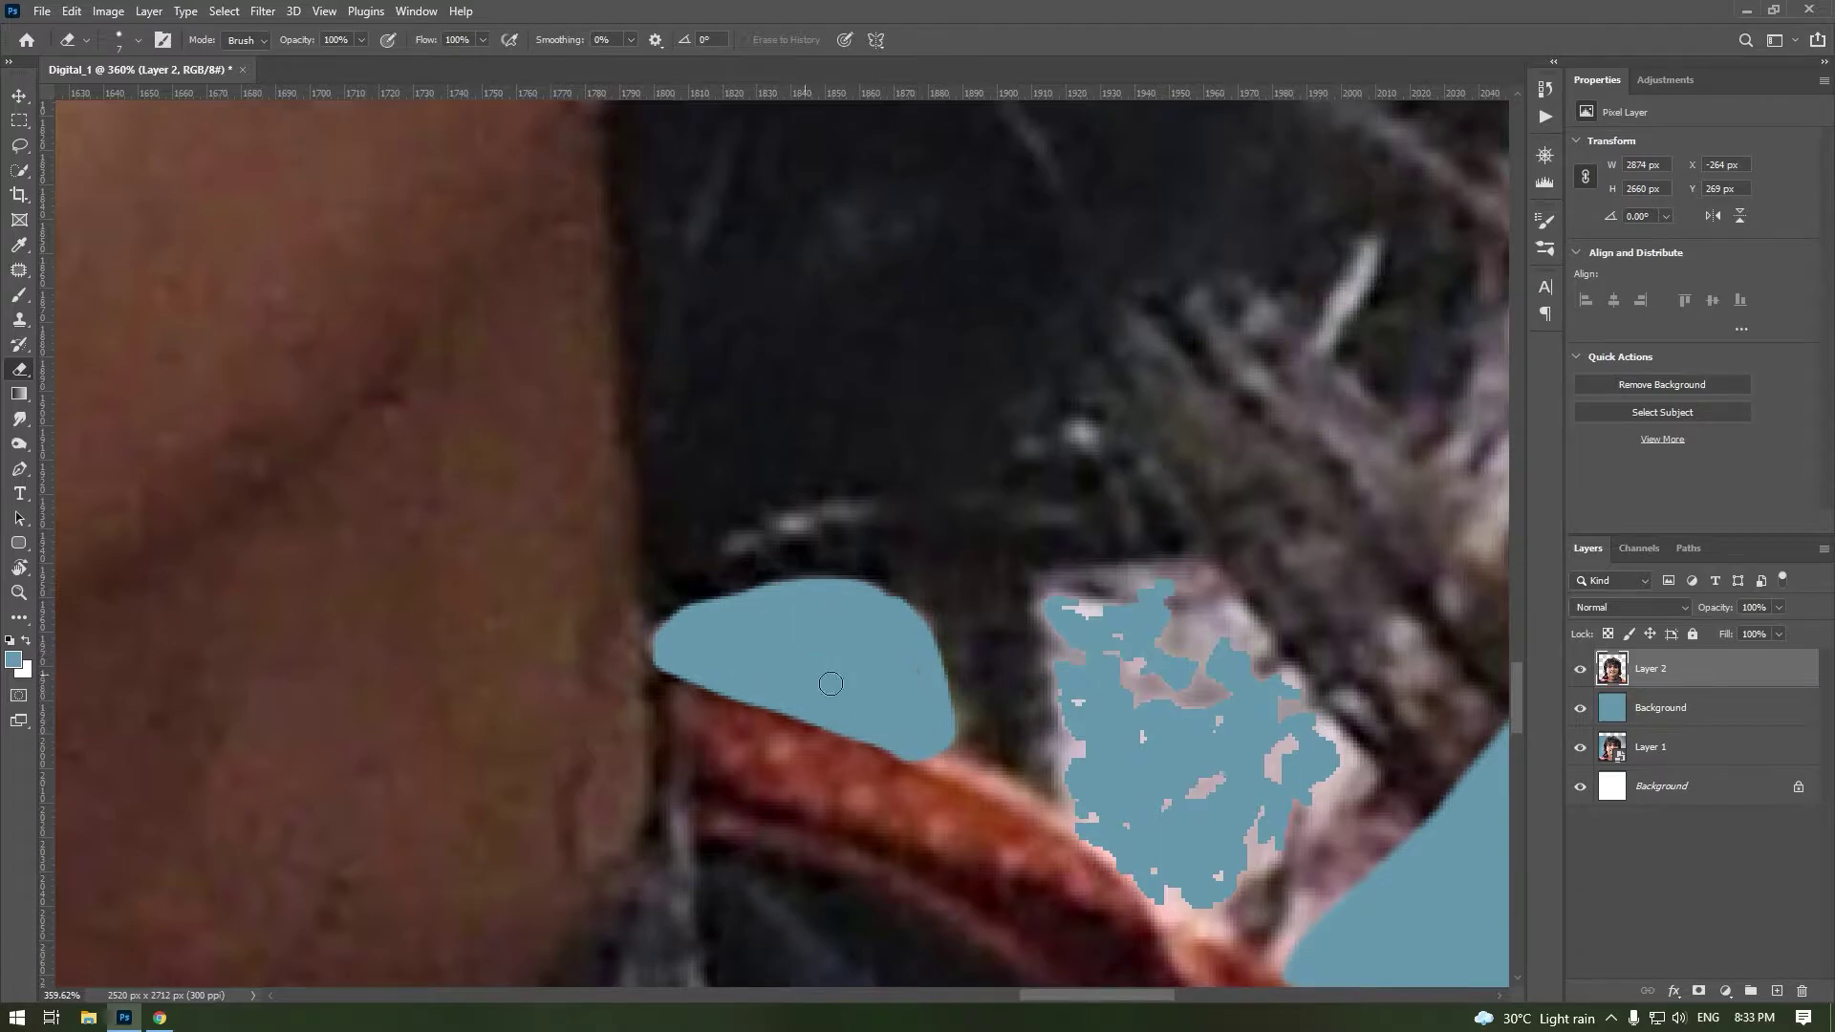
drag(1041, 611, 1071, 690)
right_click(1070, 690)
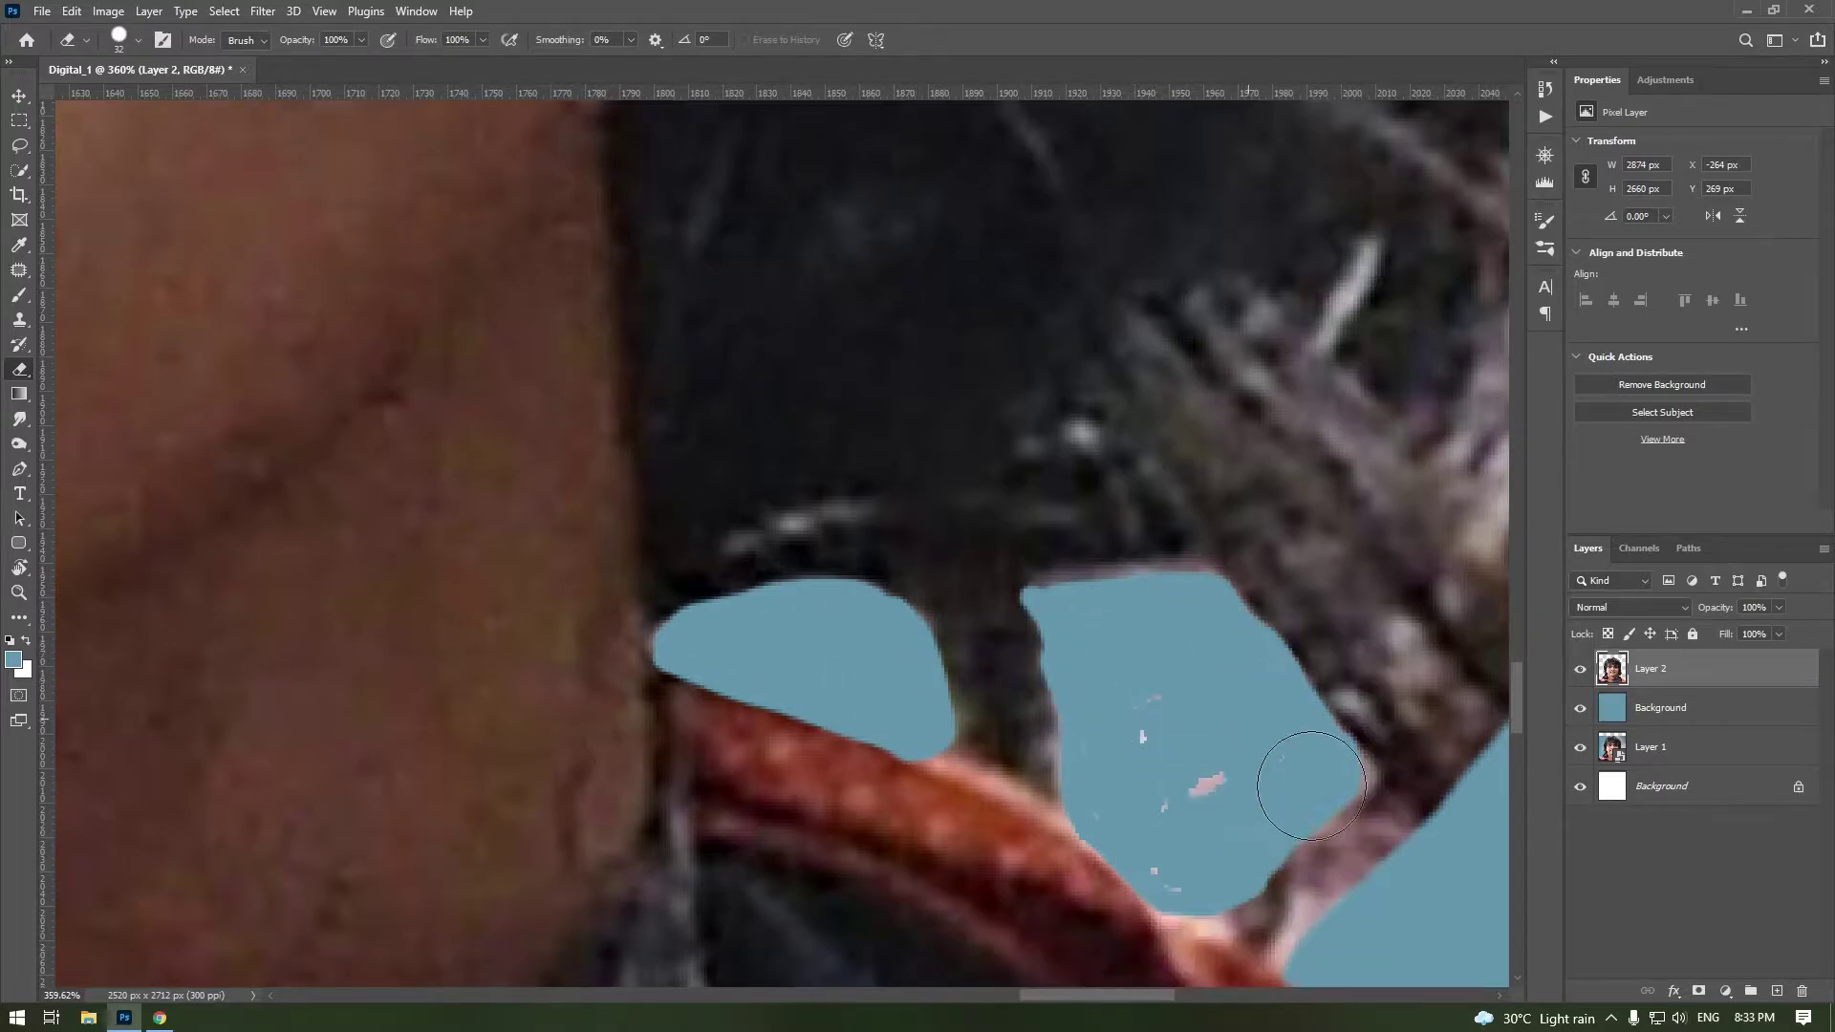
scroll(685, 498, down, 8)
scroll(685, 499, down, 2)
click(262, 10)
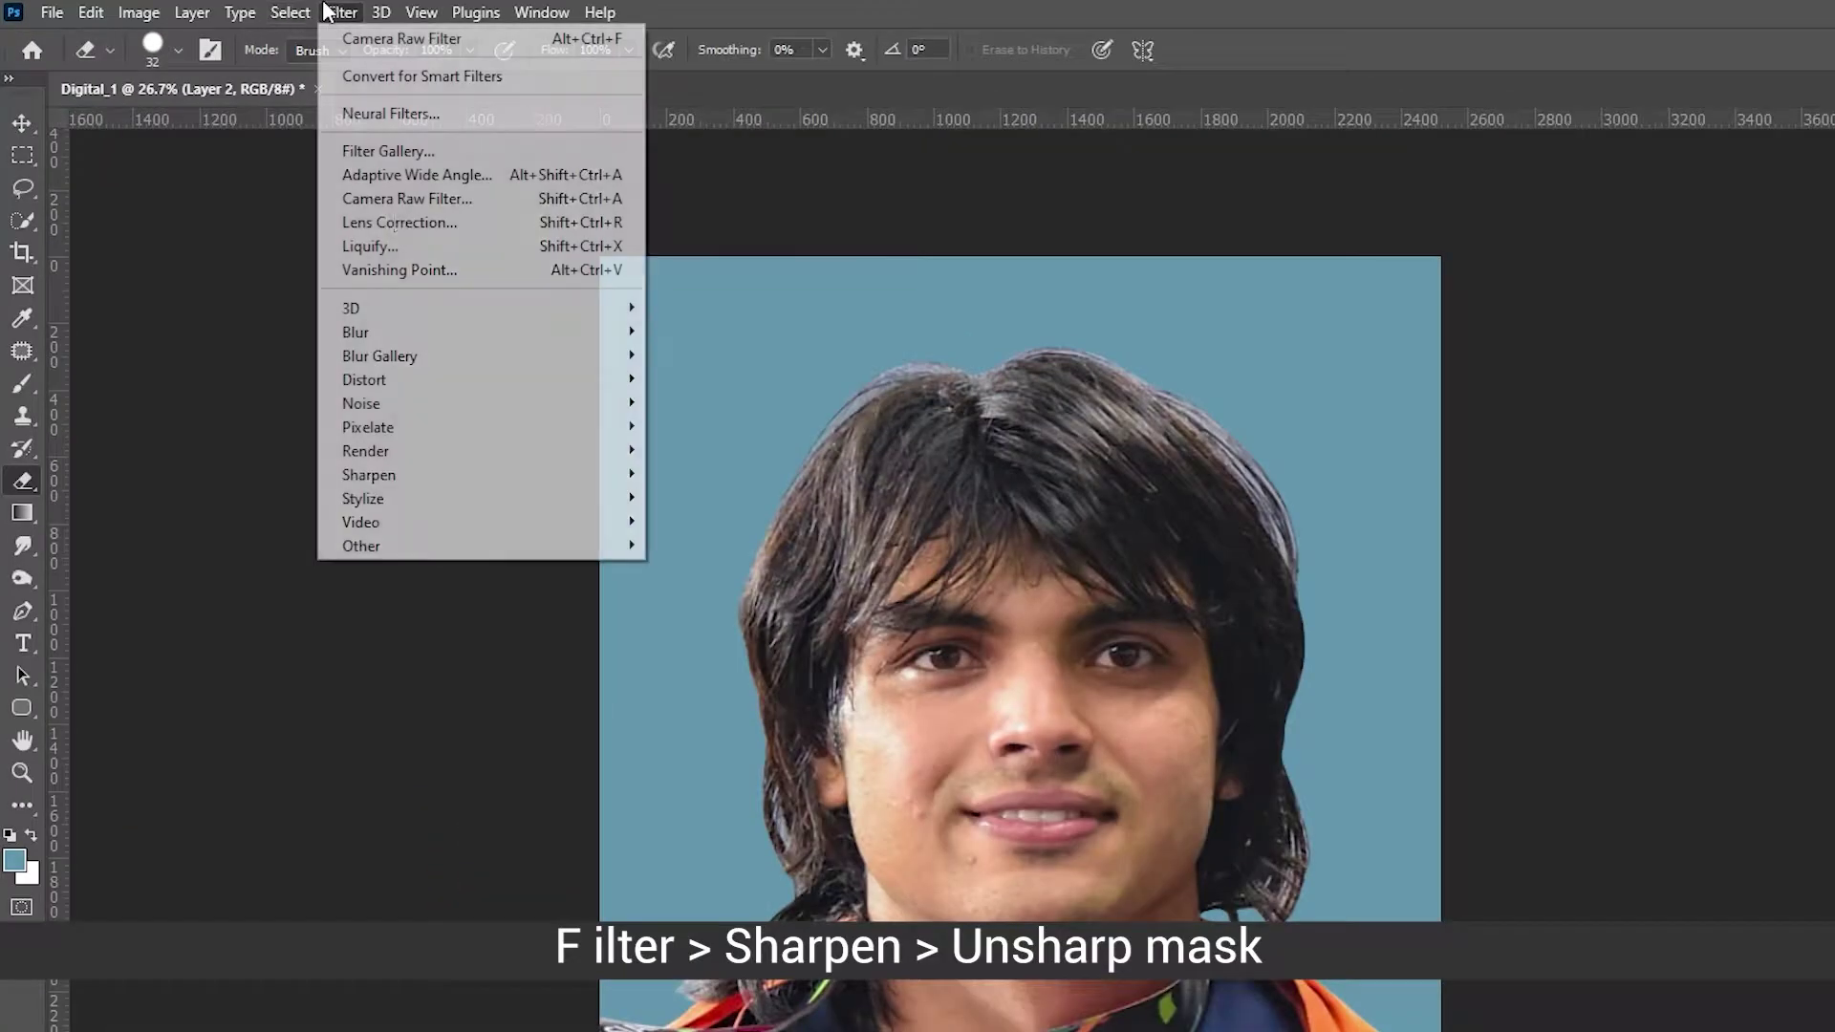
mouse_move(369, 474)
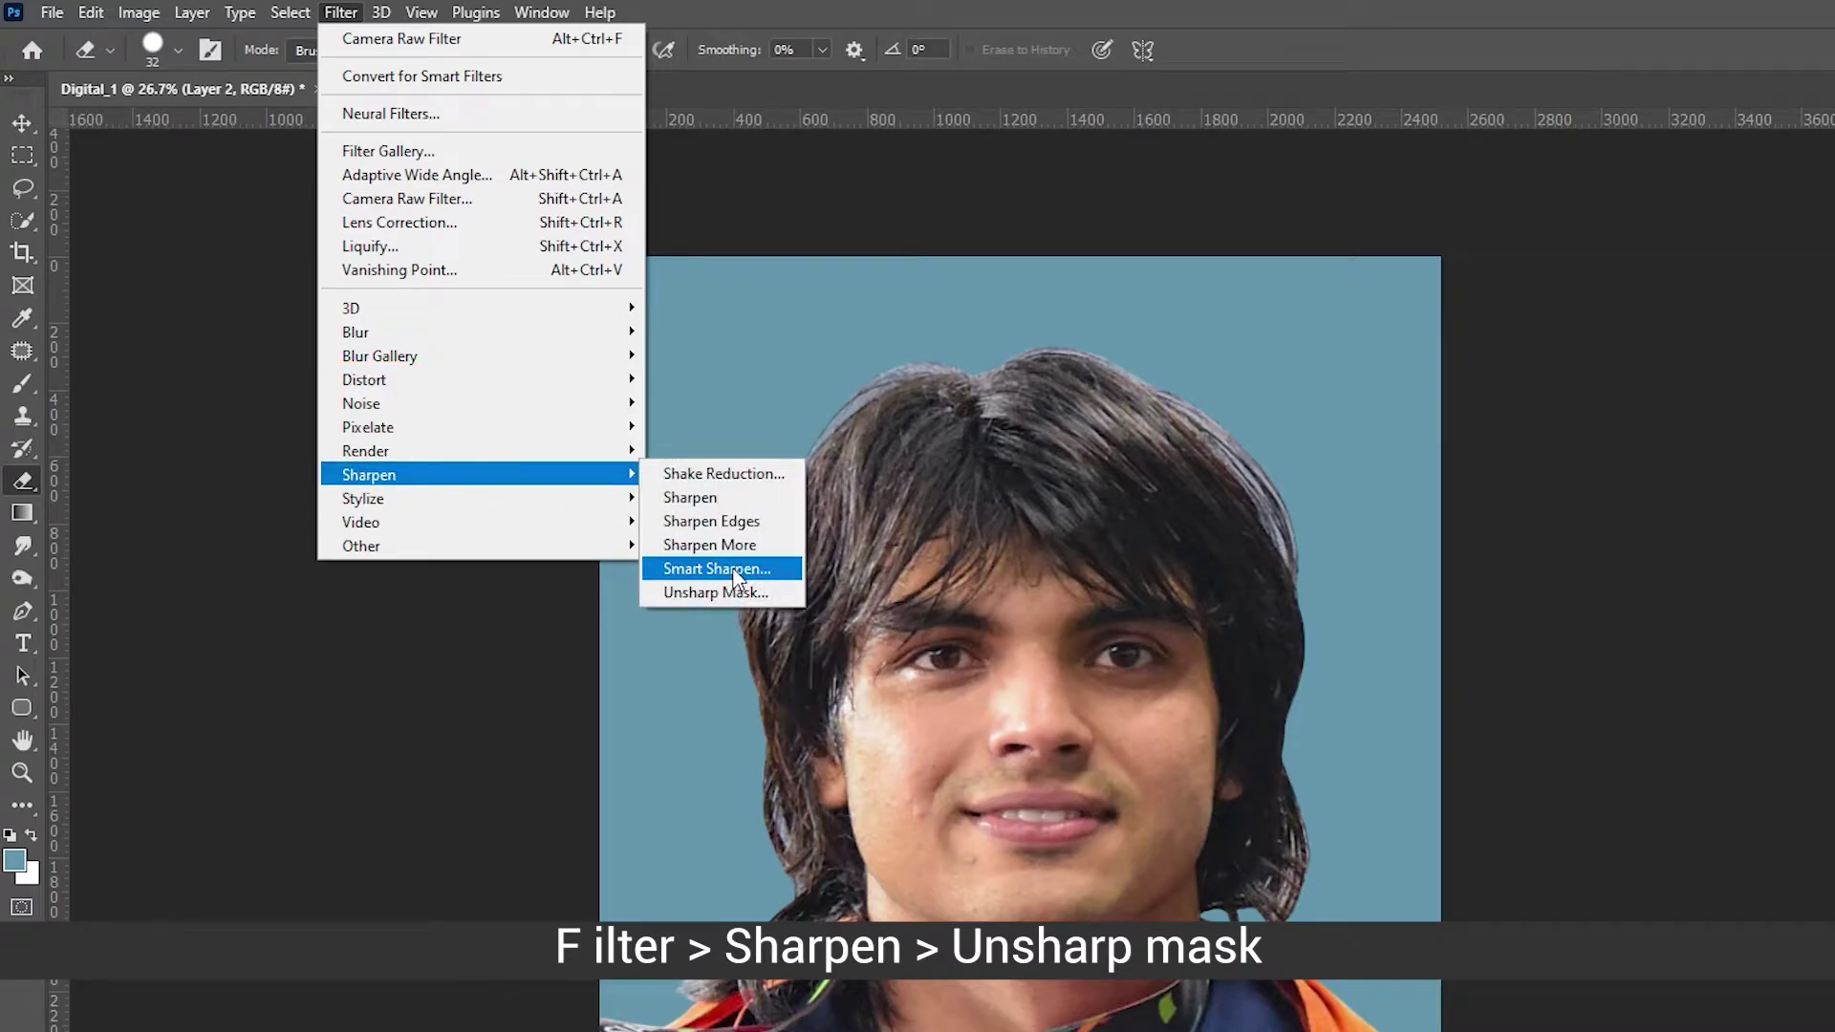
Step: Sharpen the cut-out layer with Unsharp Mask at Amount 187% and Radius 3.3 px
click(739, 594)
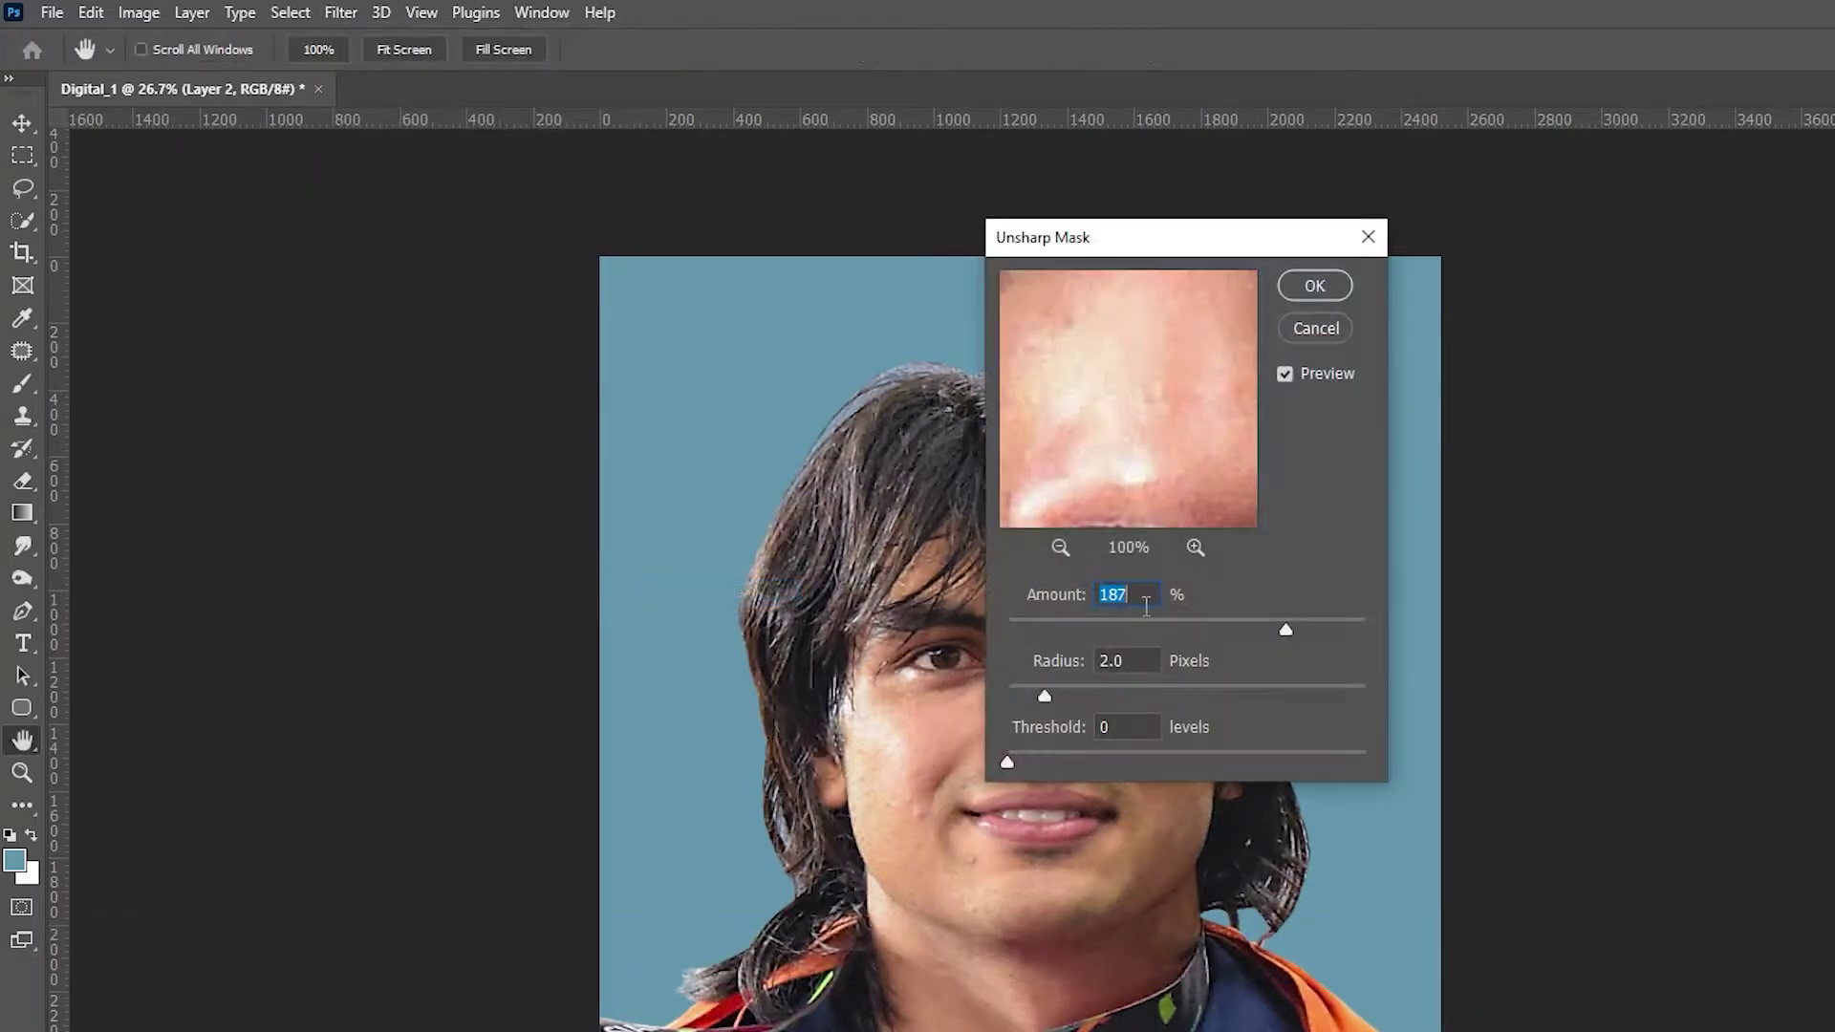
drag(1189, 248, 1526, 287)
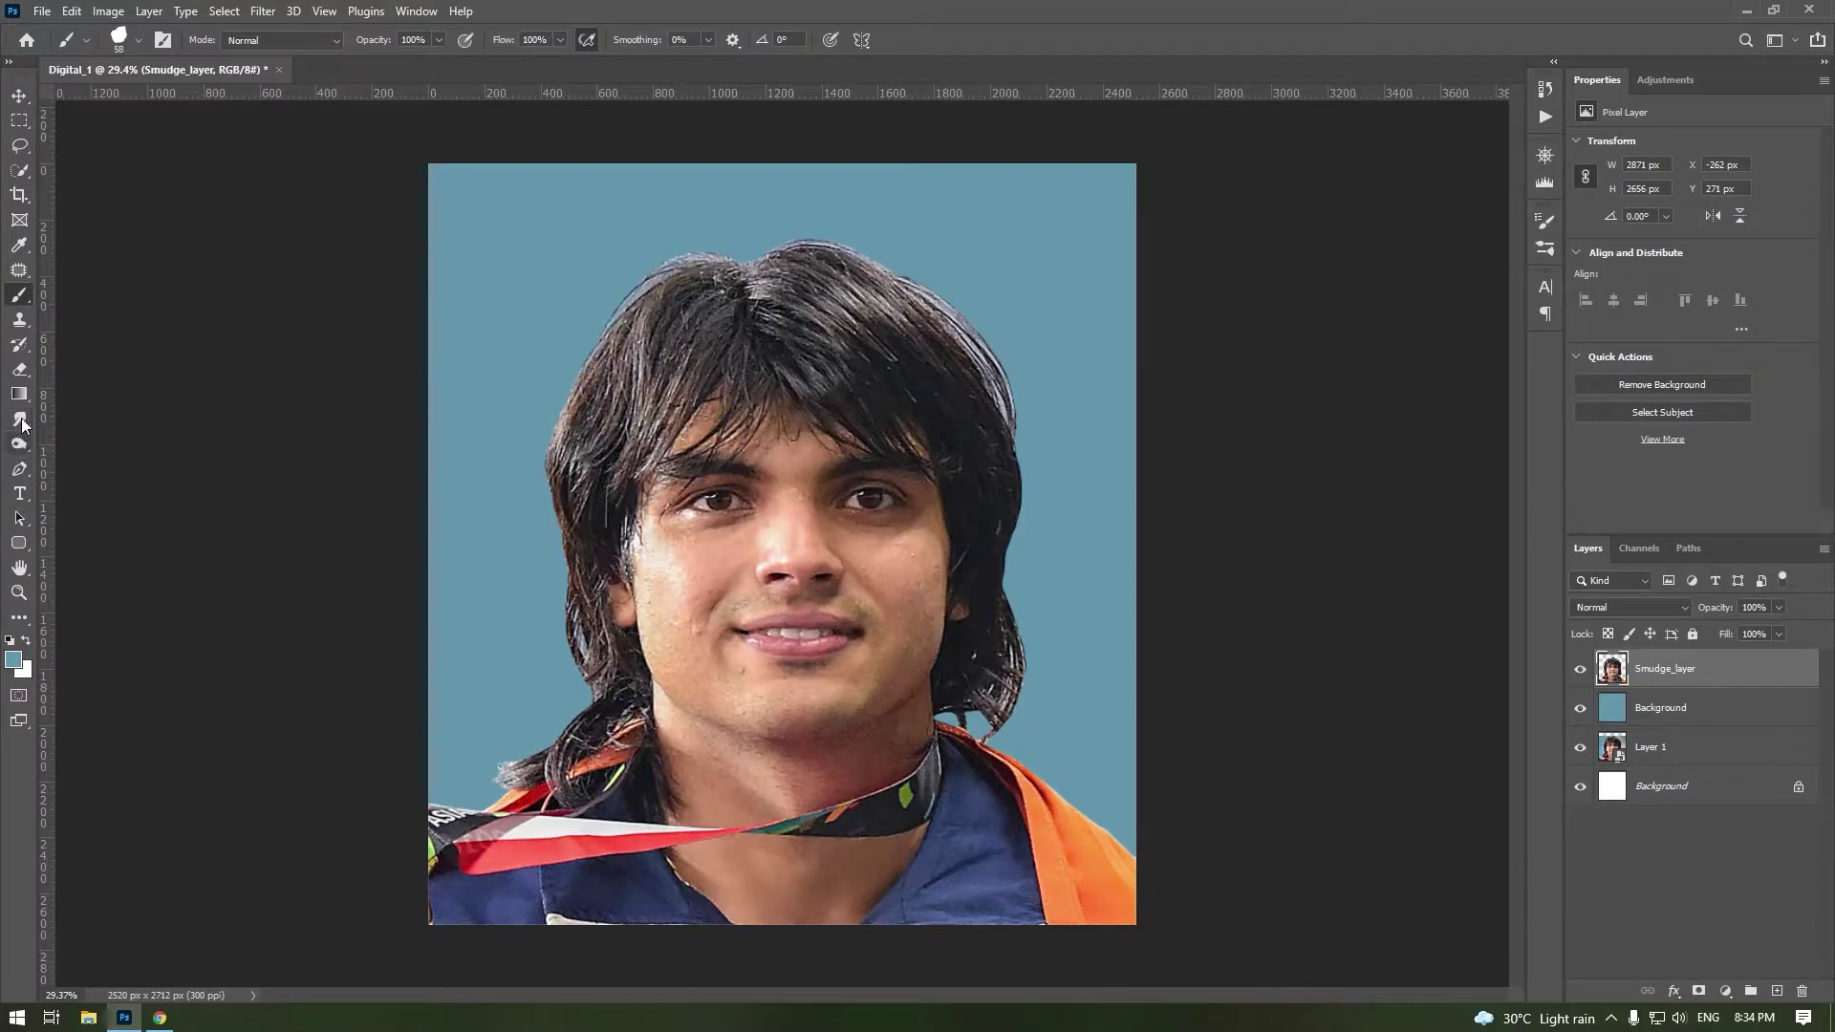
click(19, 418)
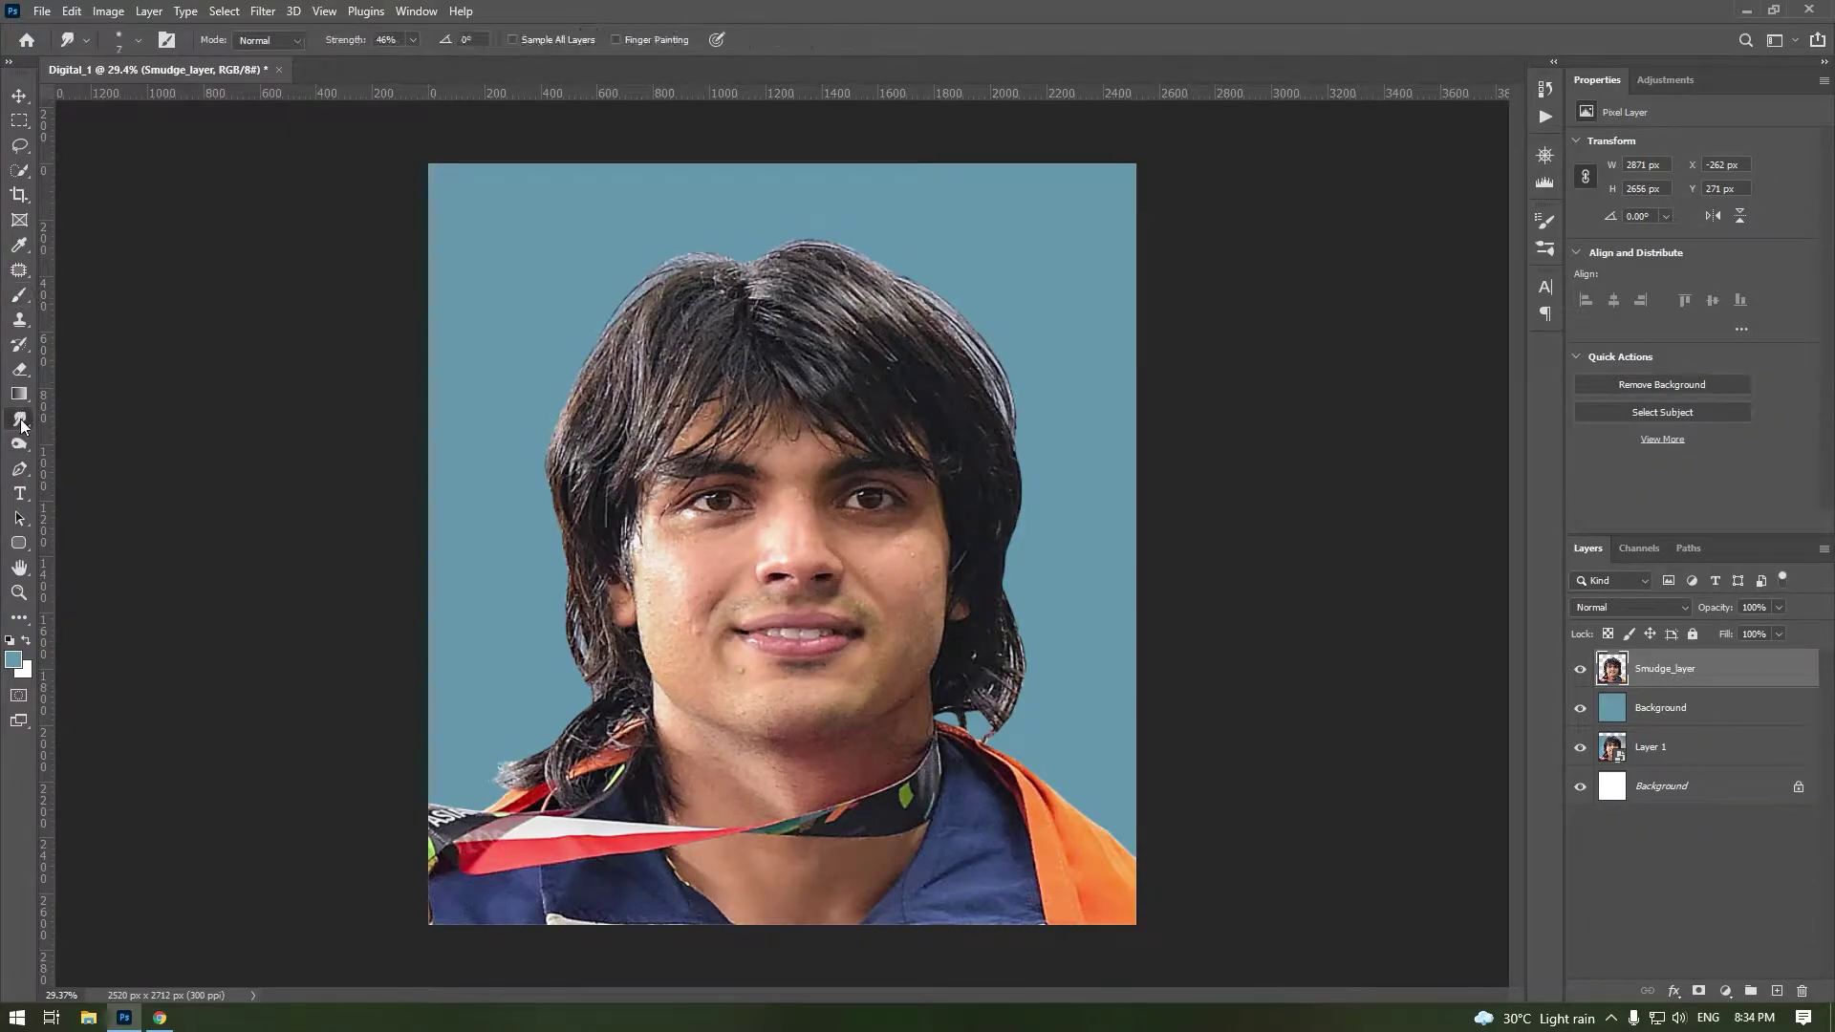
Step: Set the Smudge brush to 62 px at 46% strength
right_click(603, 320)
drag(721, 363, 767, 364)
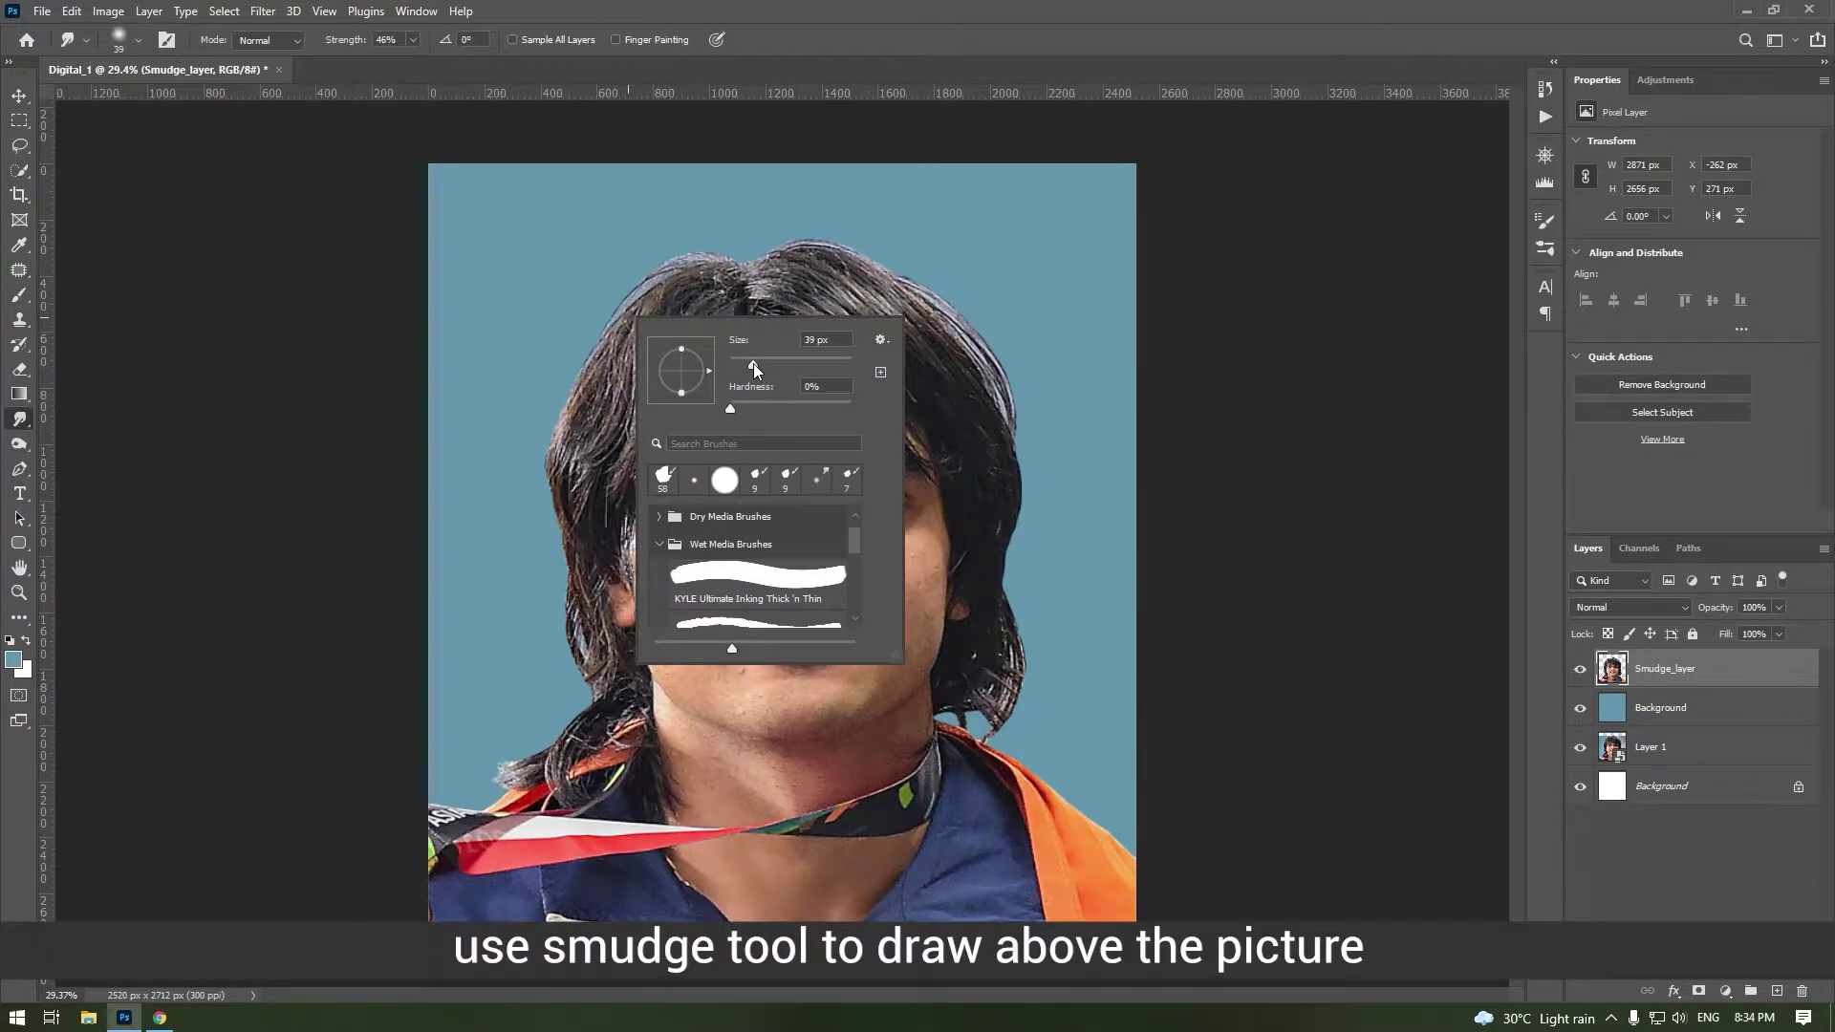
key(Return)
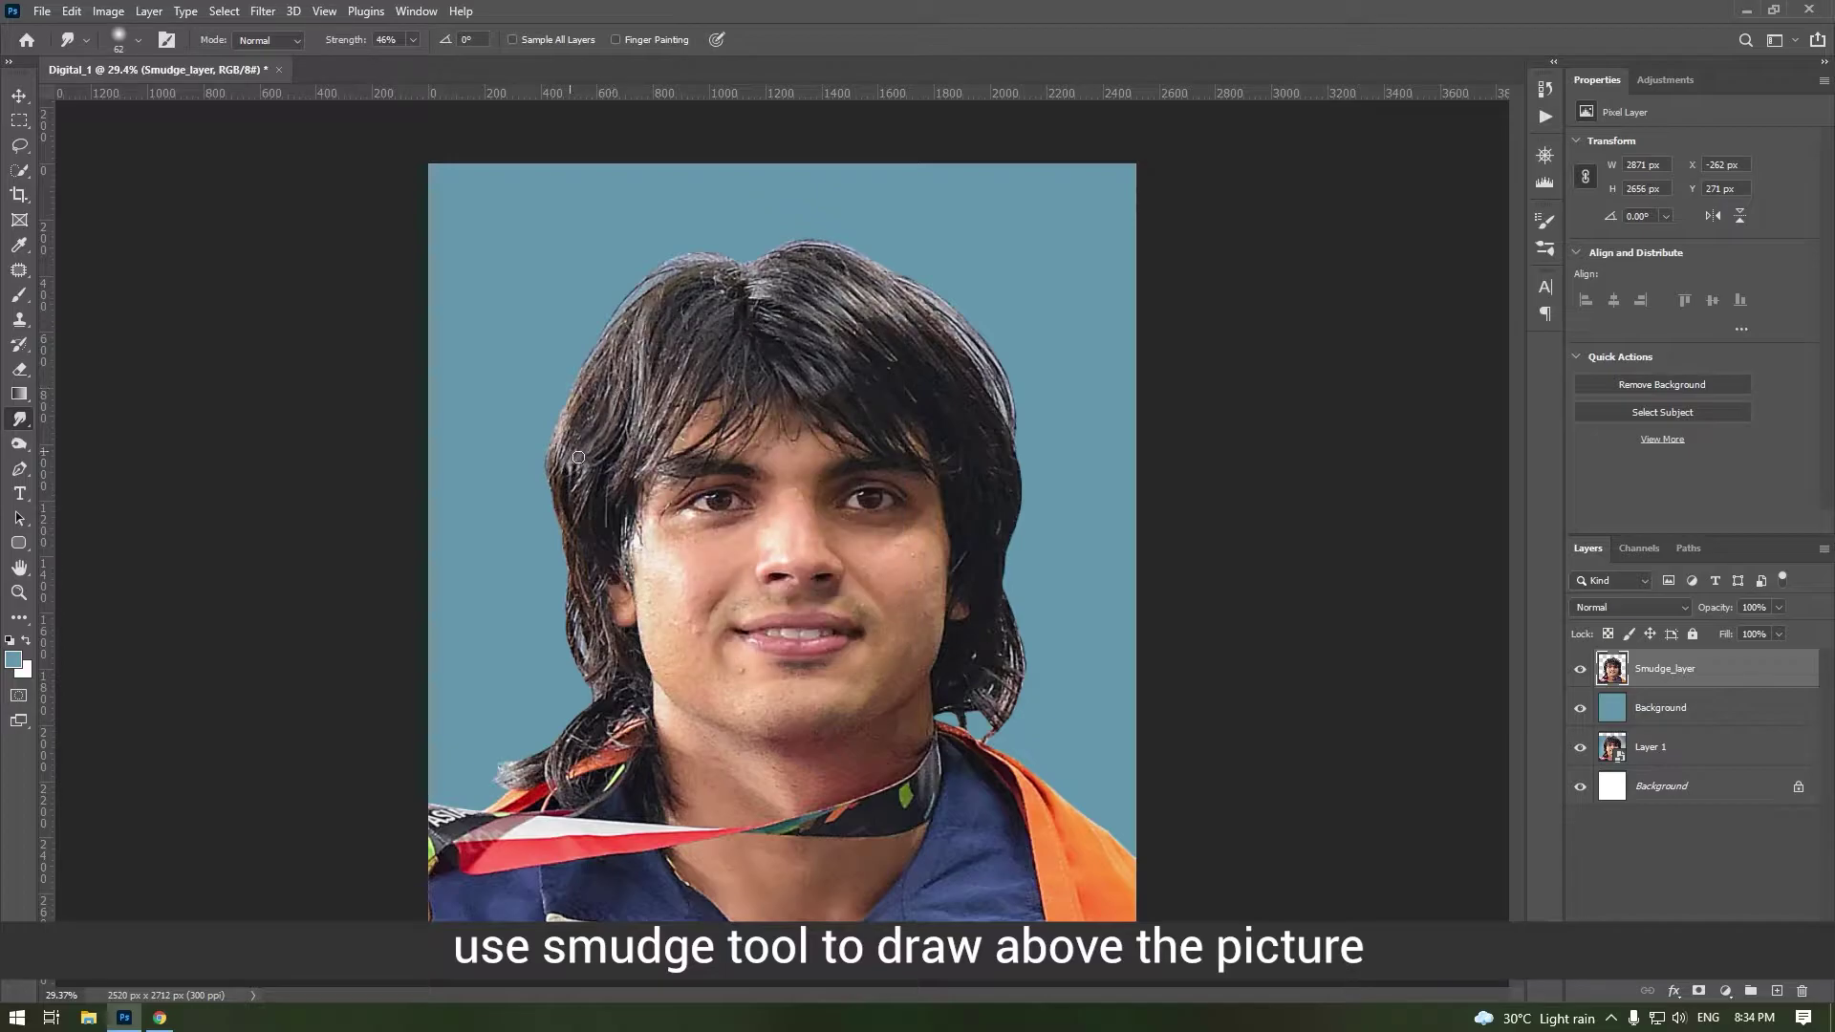
right_click(663, 356)
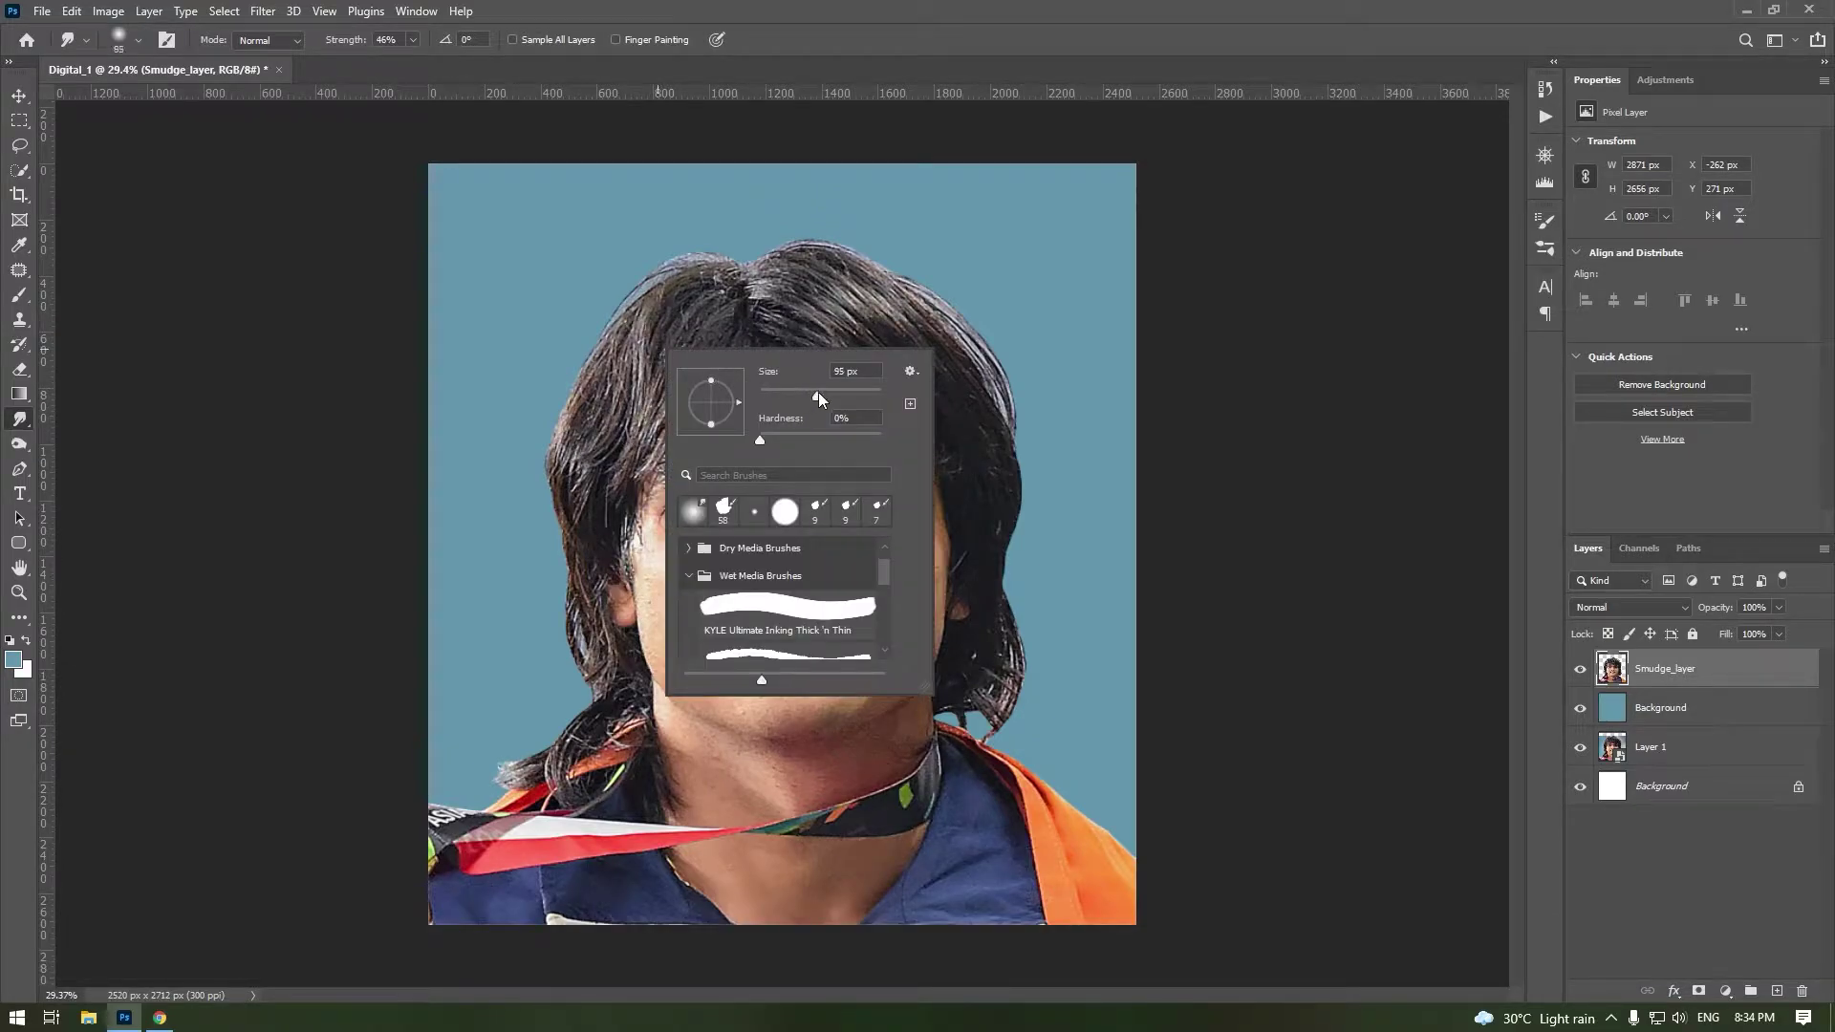
key(Return)
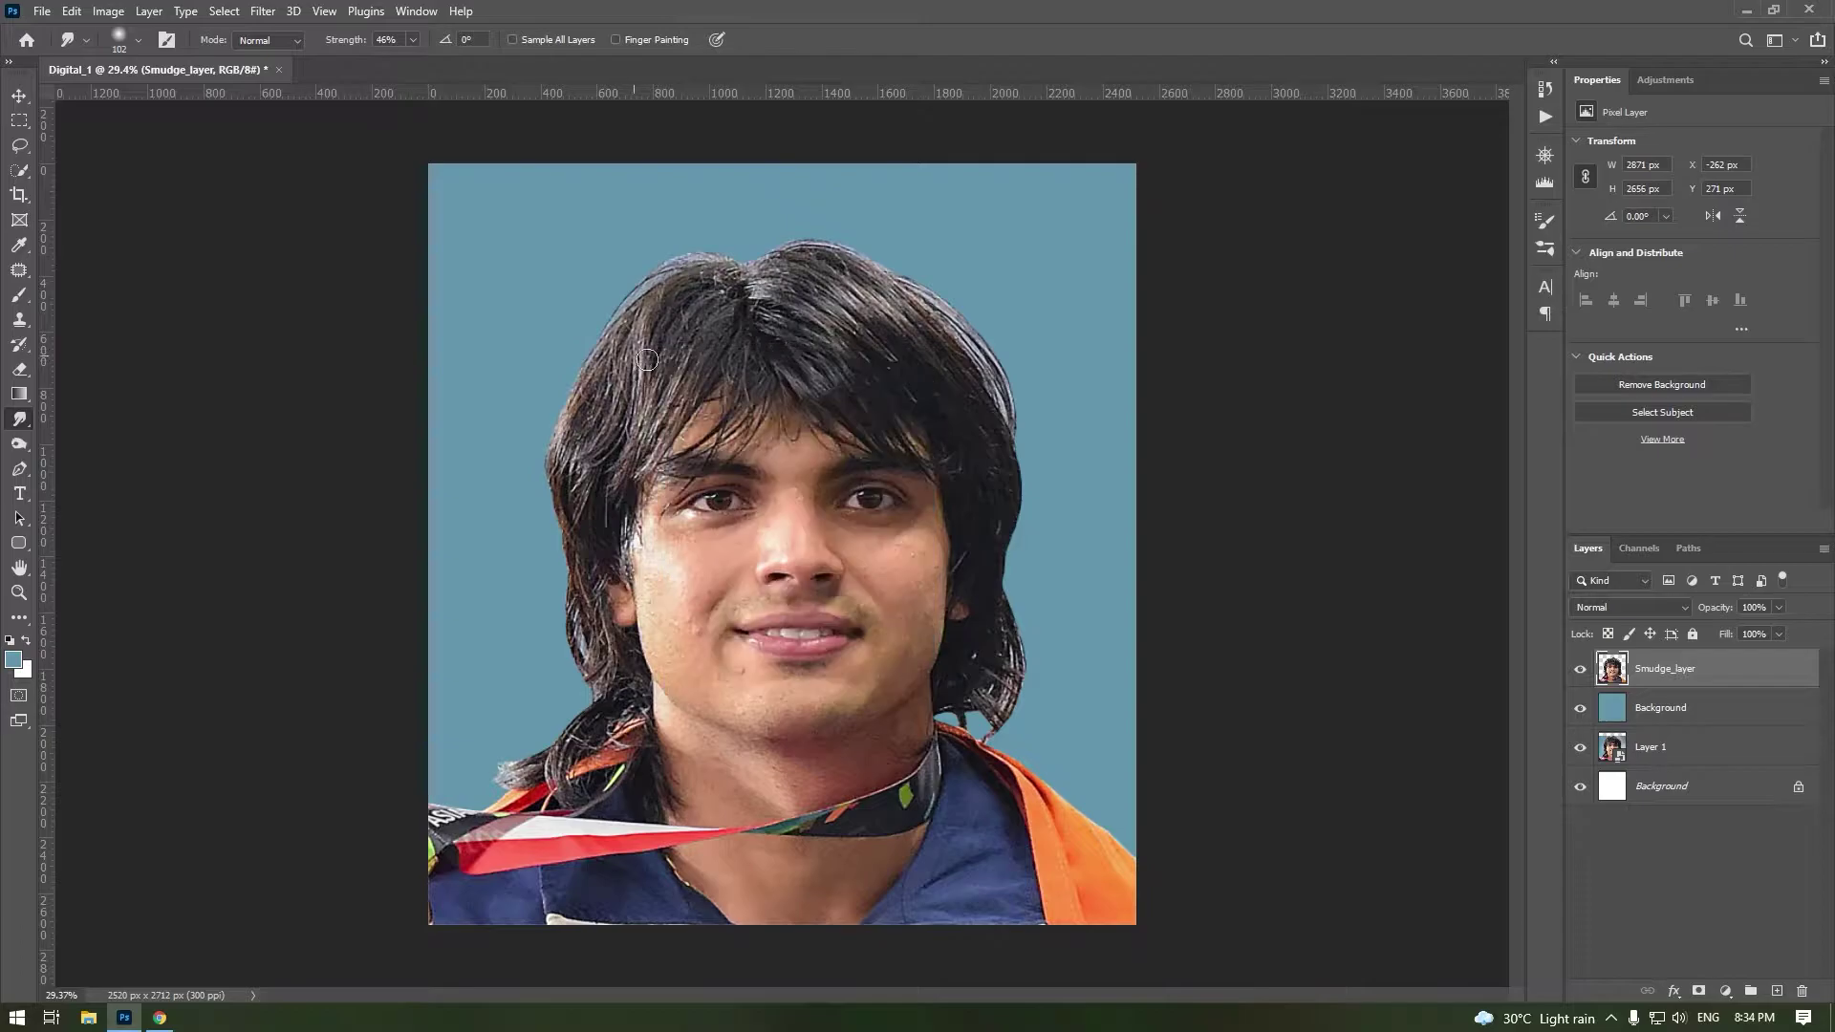
scroll(716, 363, up, 2)
scroll(717, 363, up, 2)
Step: Smudge the forehead and the skin above and below the right eye
scroll(736, 458, up, 1)
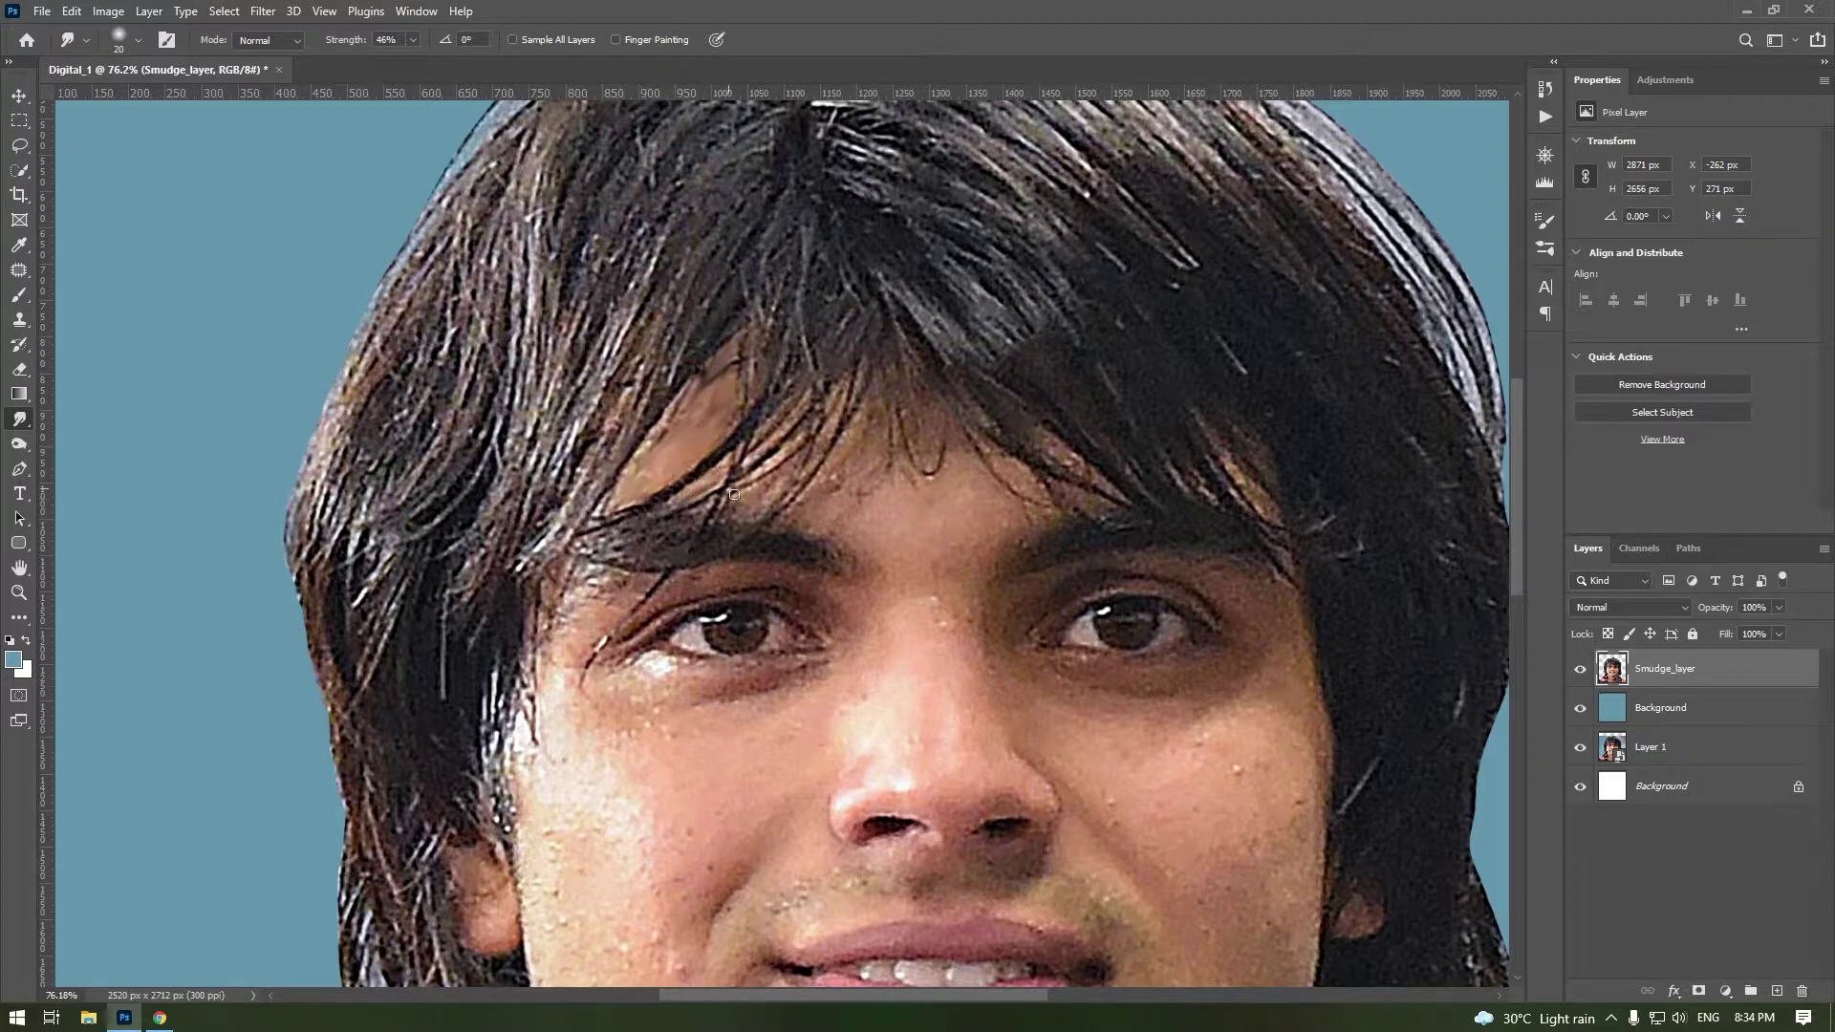
scroll(883, 467, up, 3)
drag(860, 526, 1242, 449)
key(bracketright)
scroll(1174, 780, down, 2)
scroll(1175, 780, up, 1)
scroll(890, 545, up, 1)
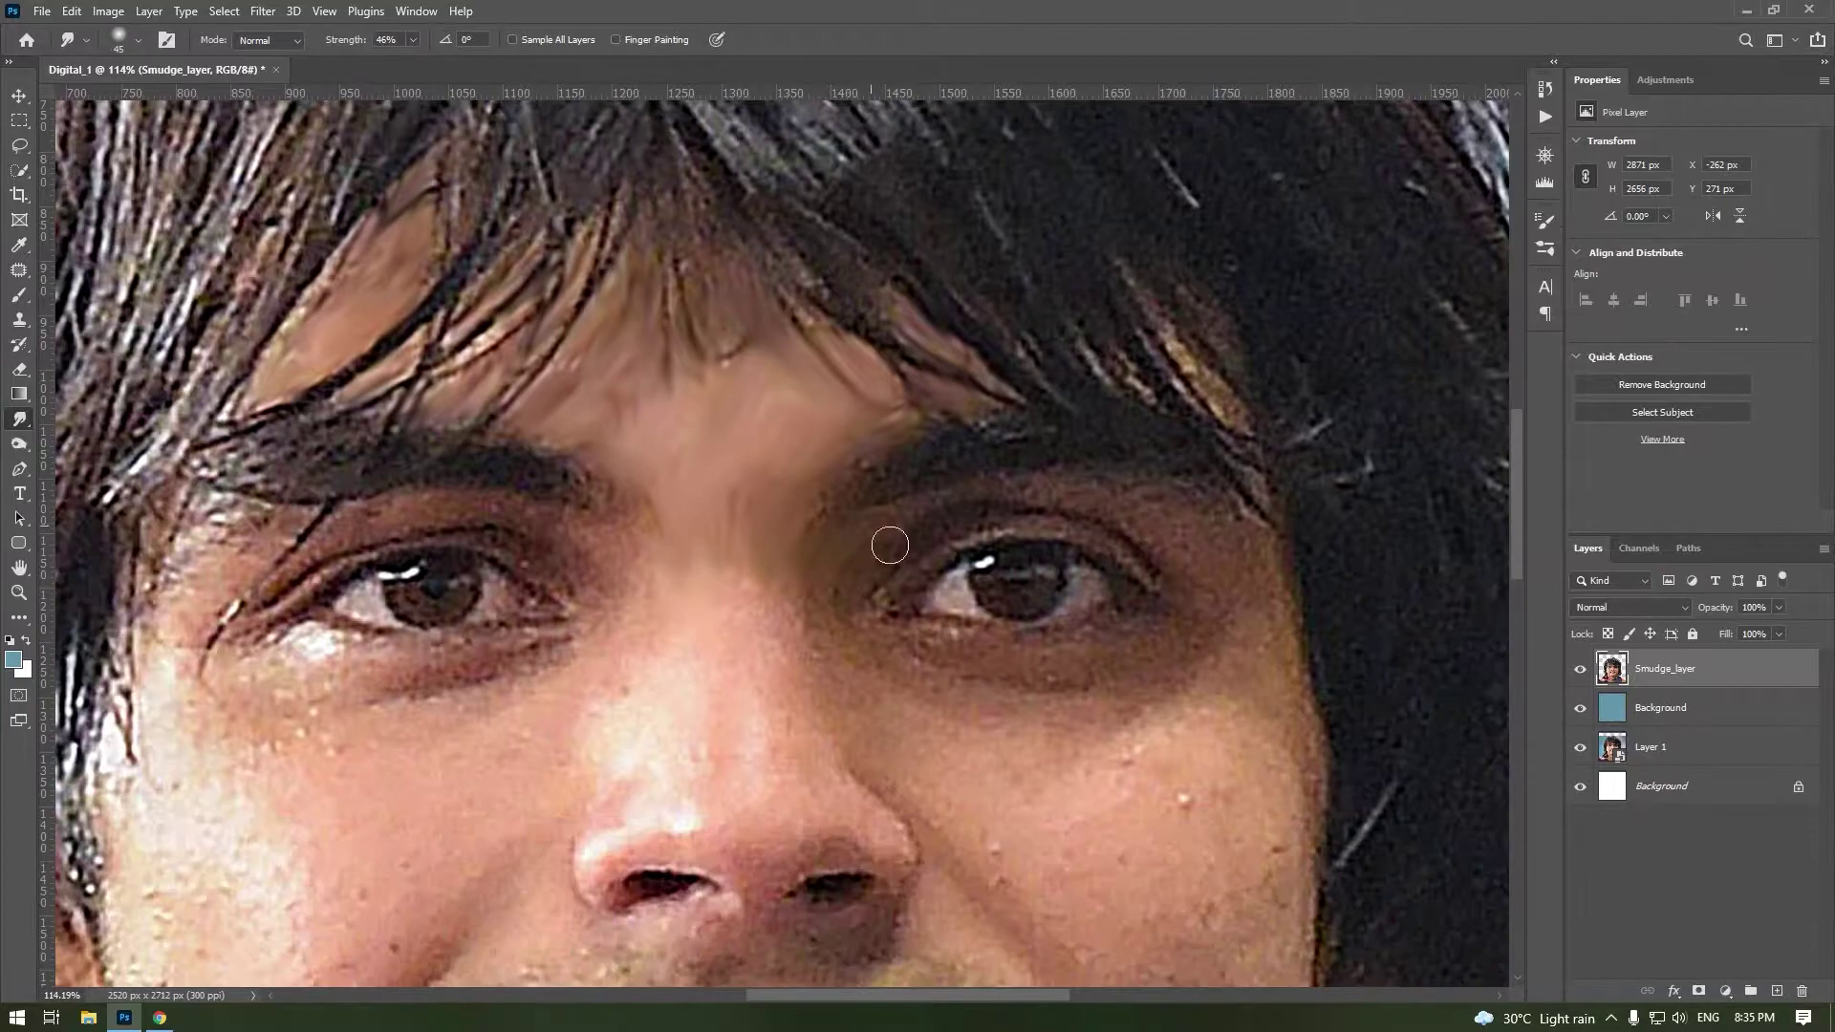
drag(913, 558, 1183, 590)
drag(879, 616, 1161, 597)
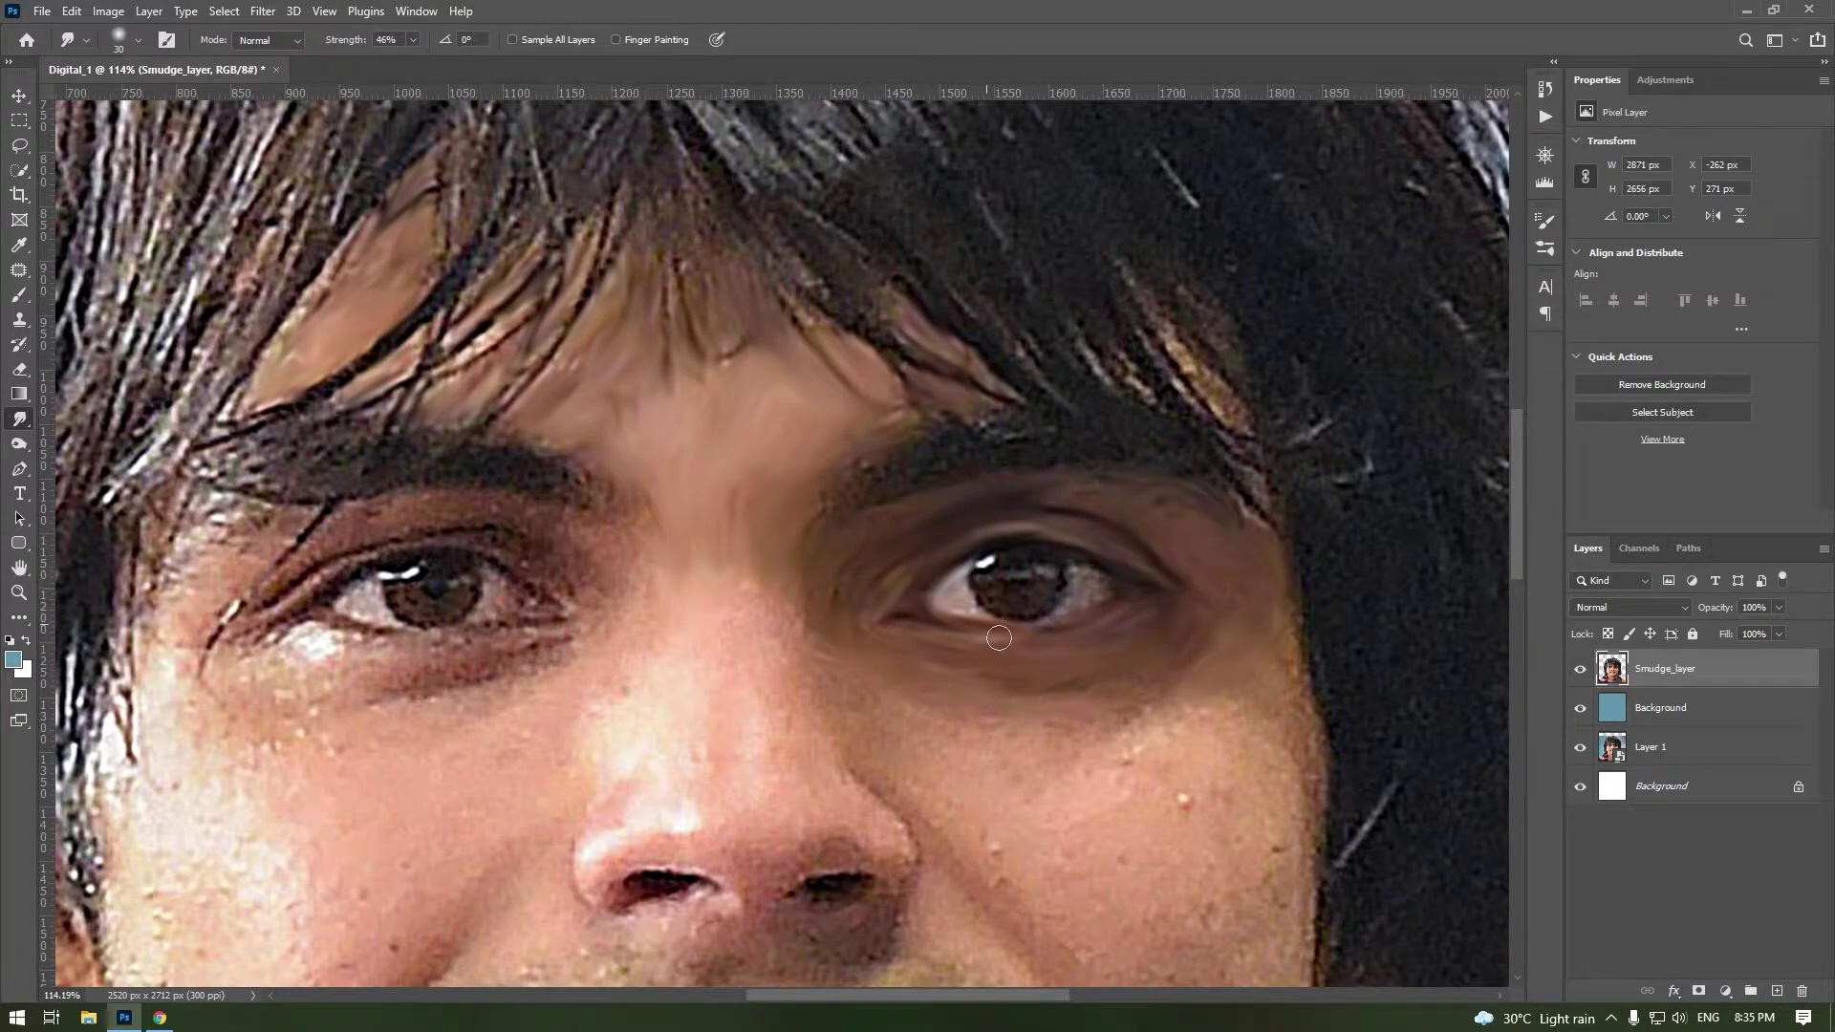
Step: Smudge the lower eye white and lid edge with a smaller brush
scroll(995, 645, up, 5)
key(bracketleft)
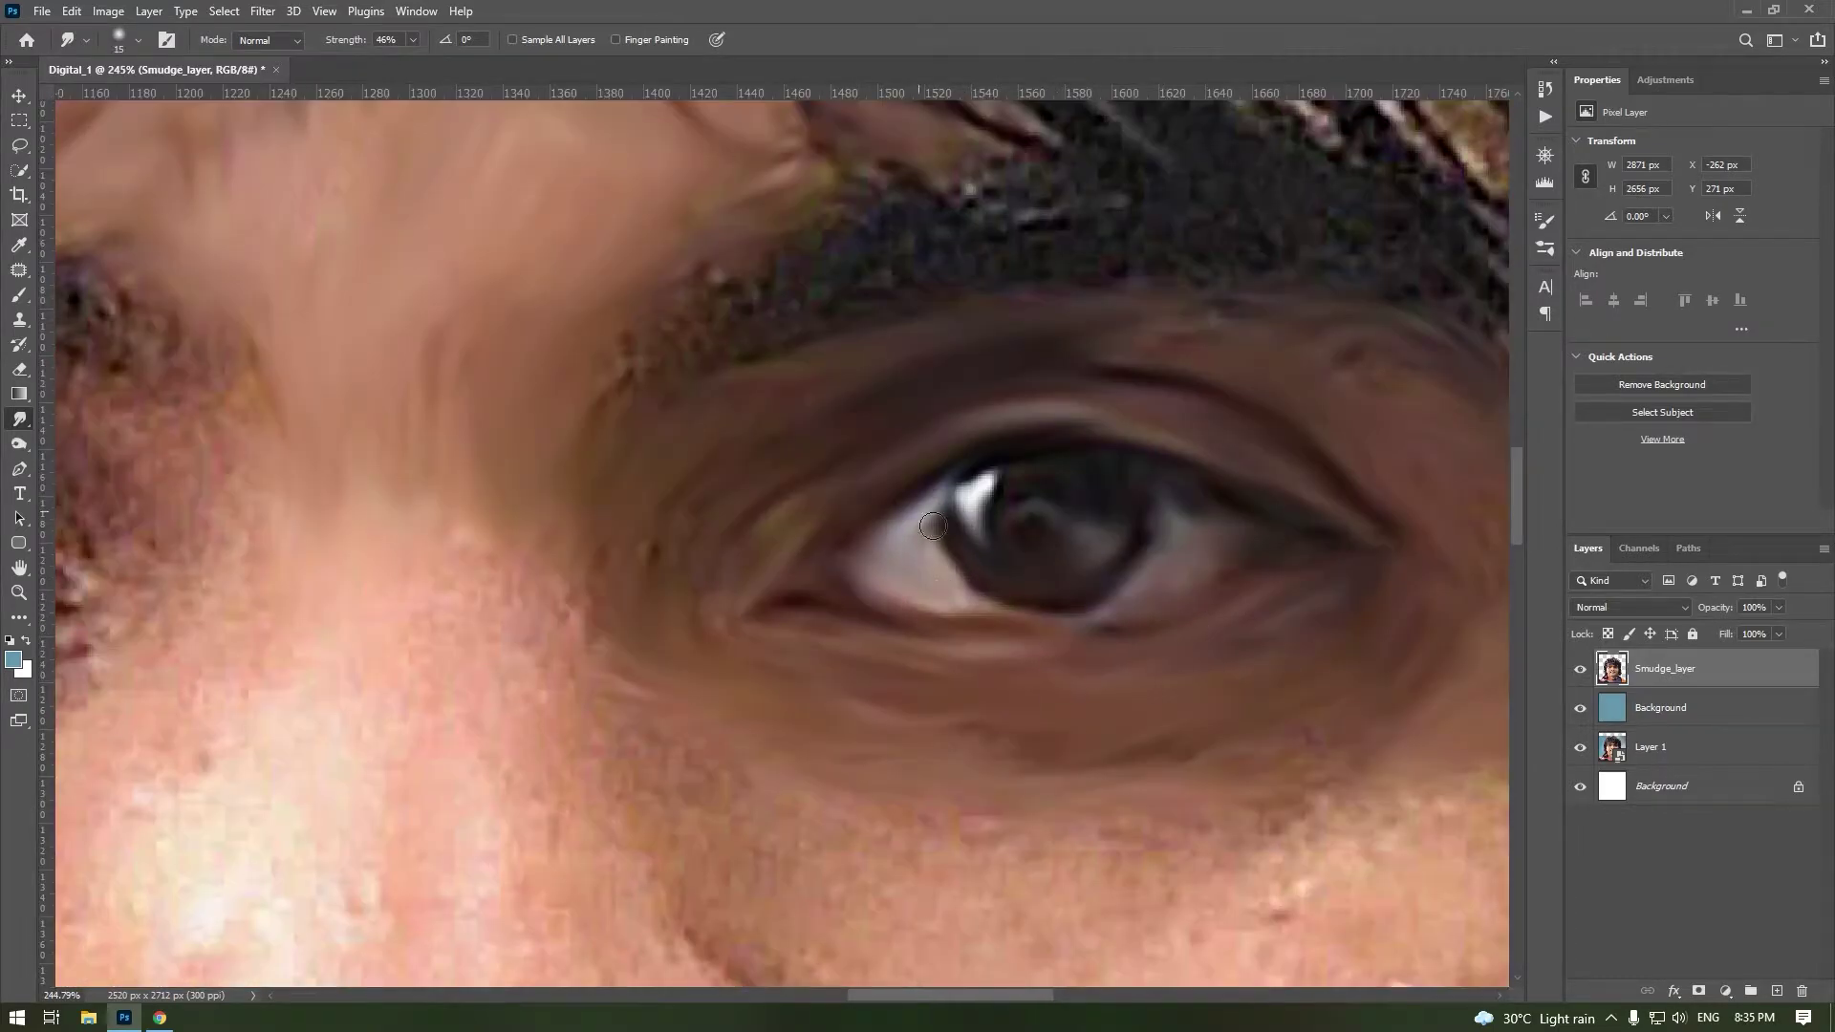
drag(984, 611, 908, 535)
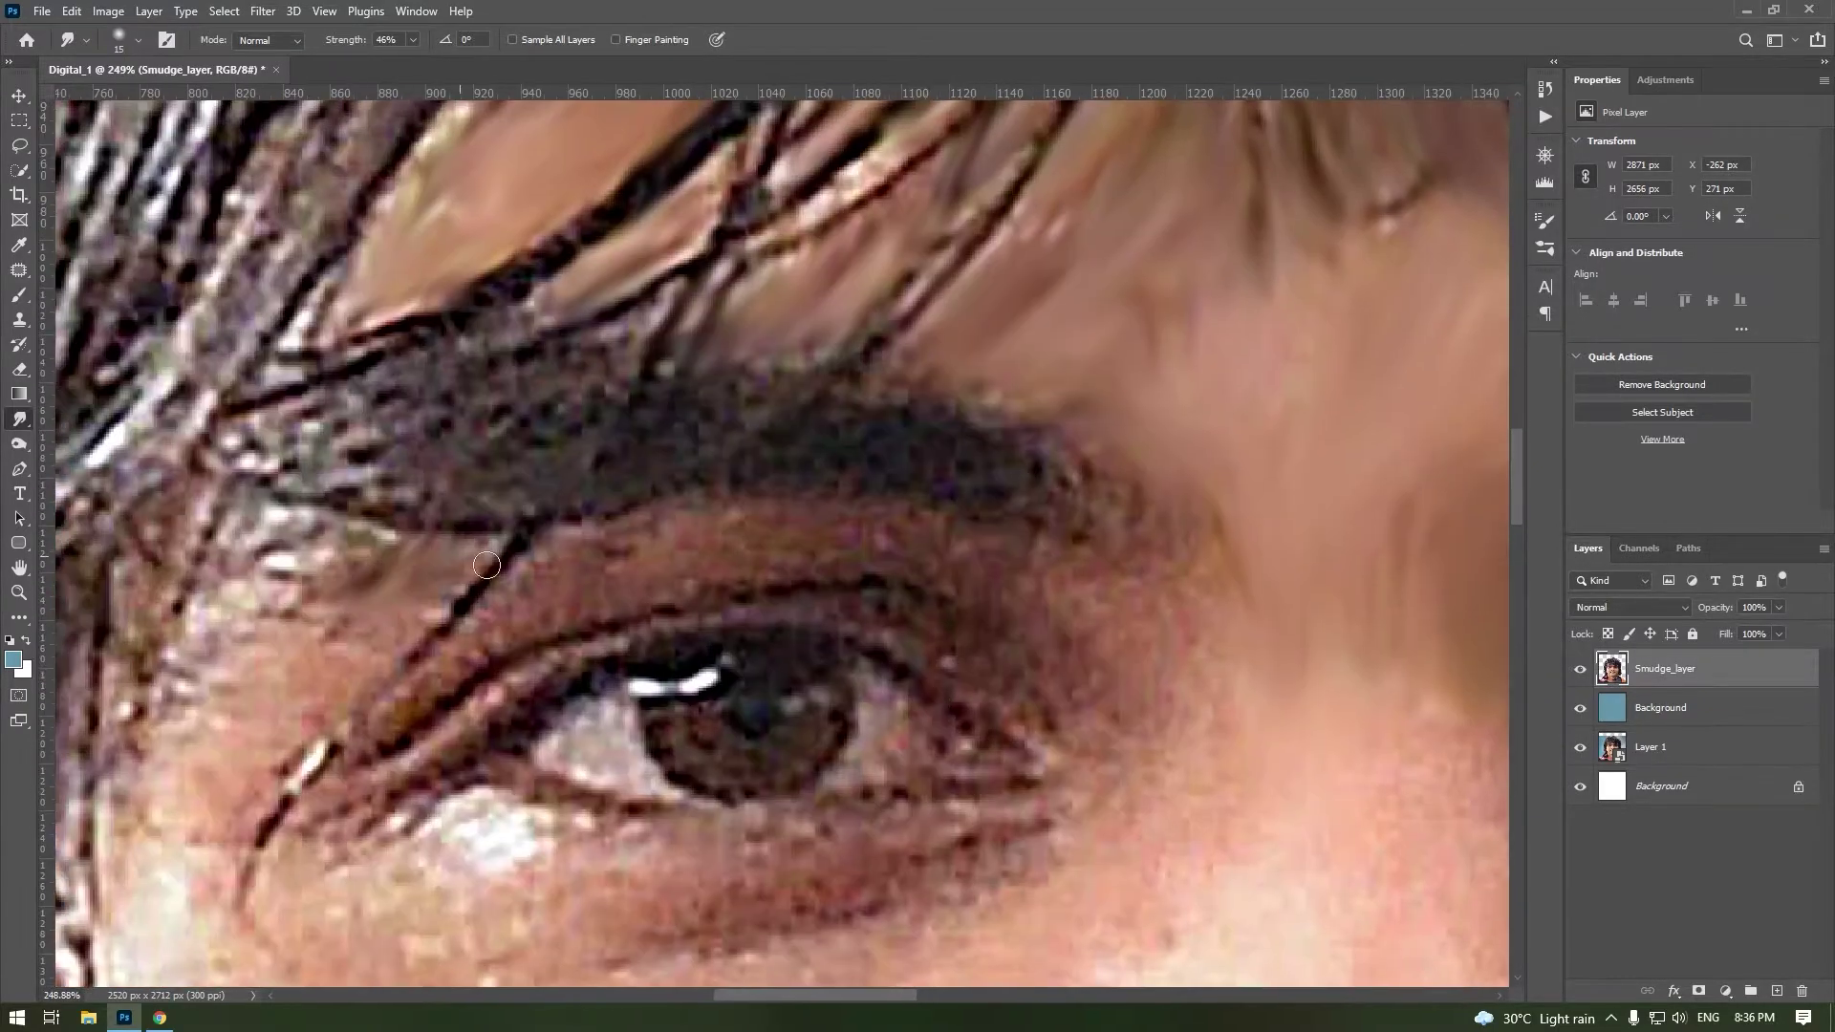
right_click(1132, 622)
key(Return)
scroll(697, 669, down, 5)
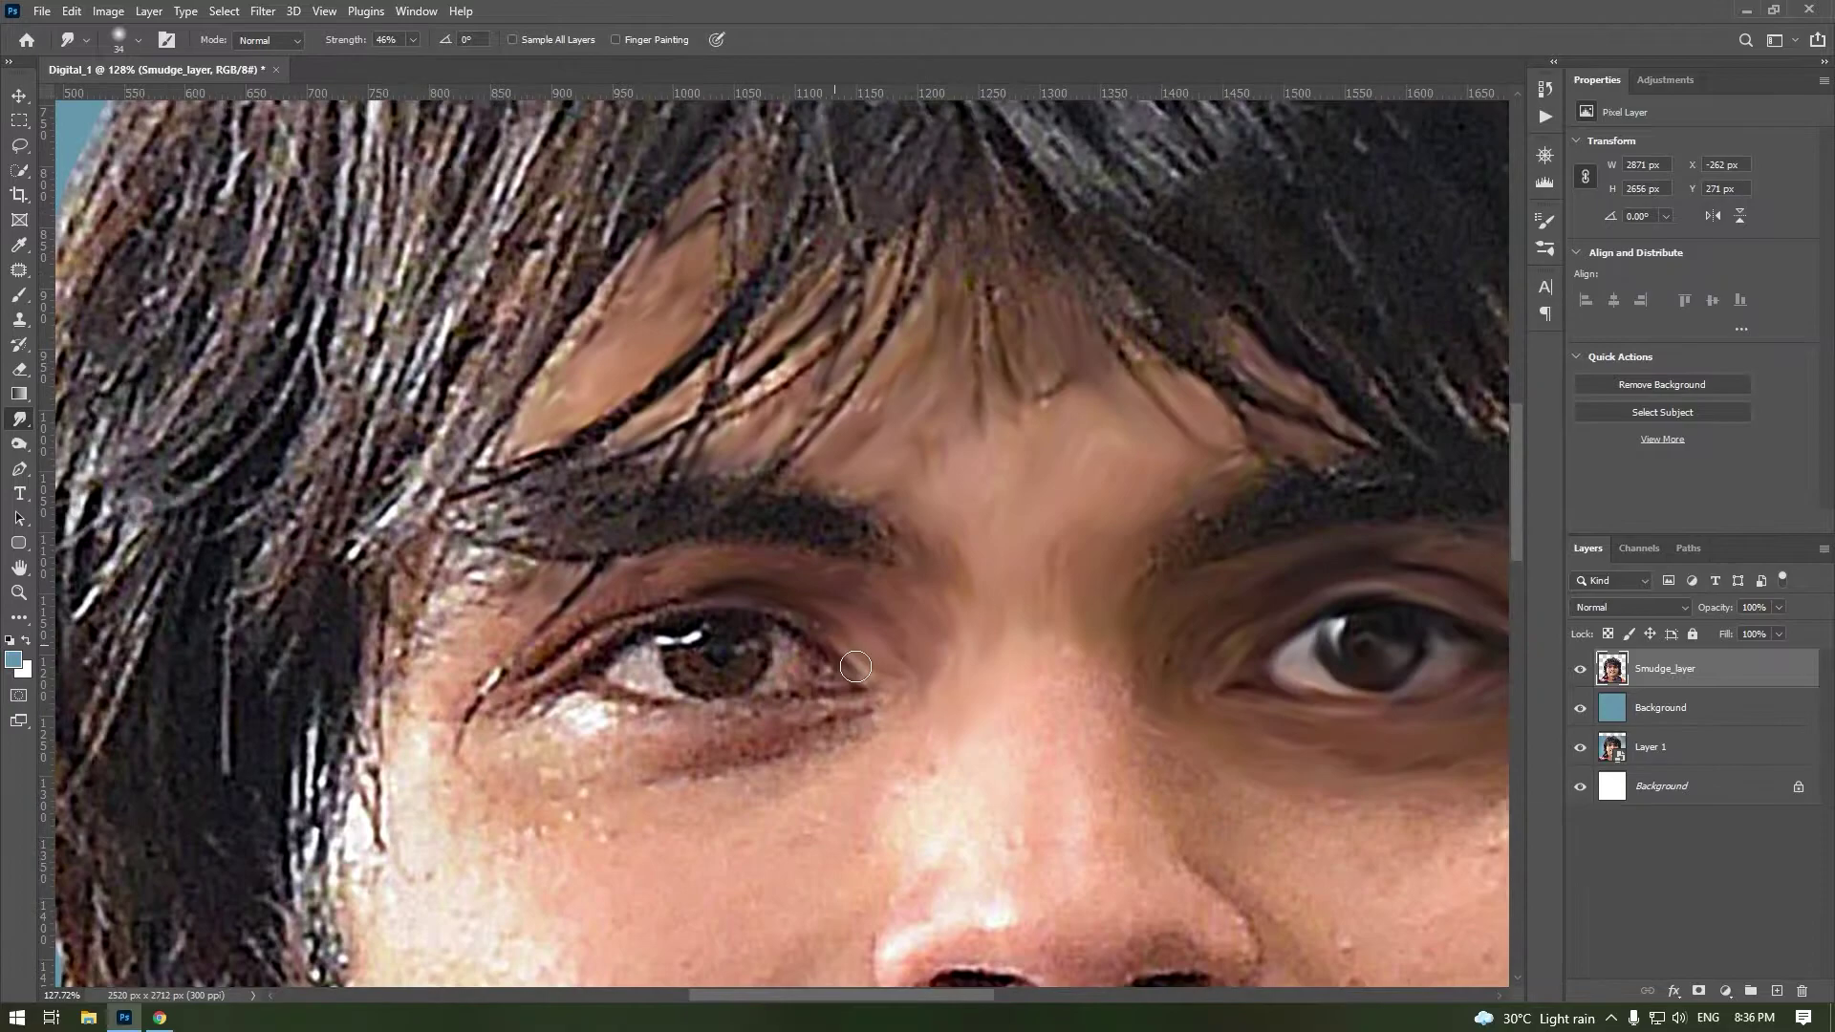
Step: Smudge the left eye and the skin beneath it into soft painted shapes
drag(521, 685, 599, 697)
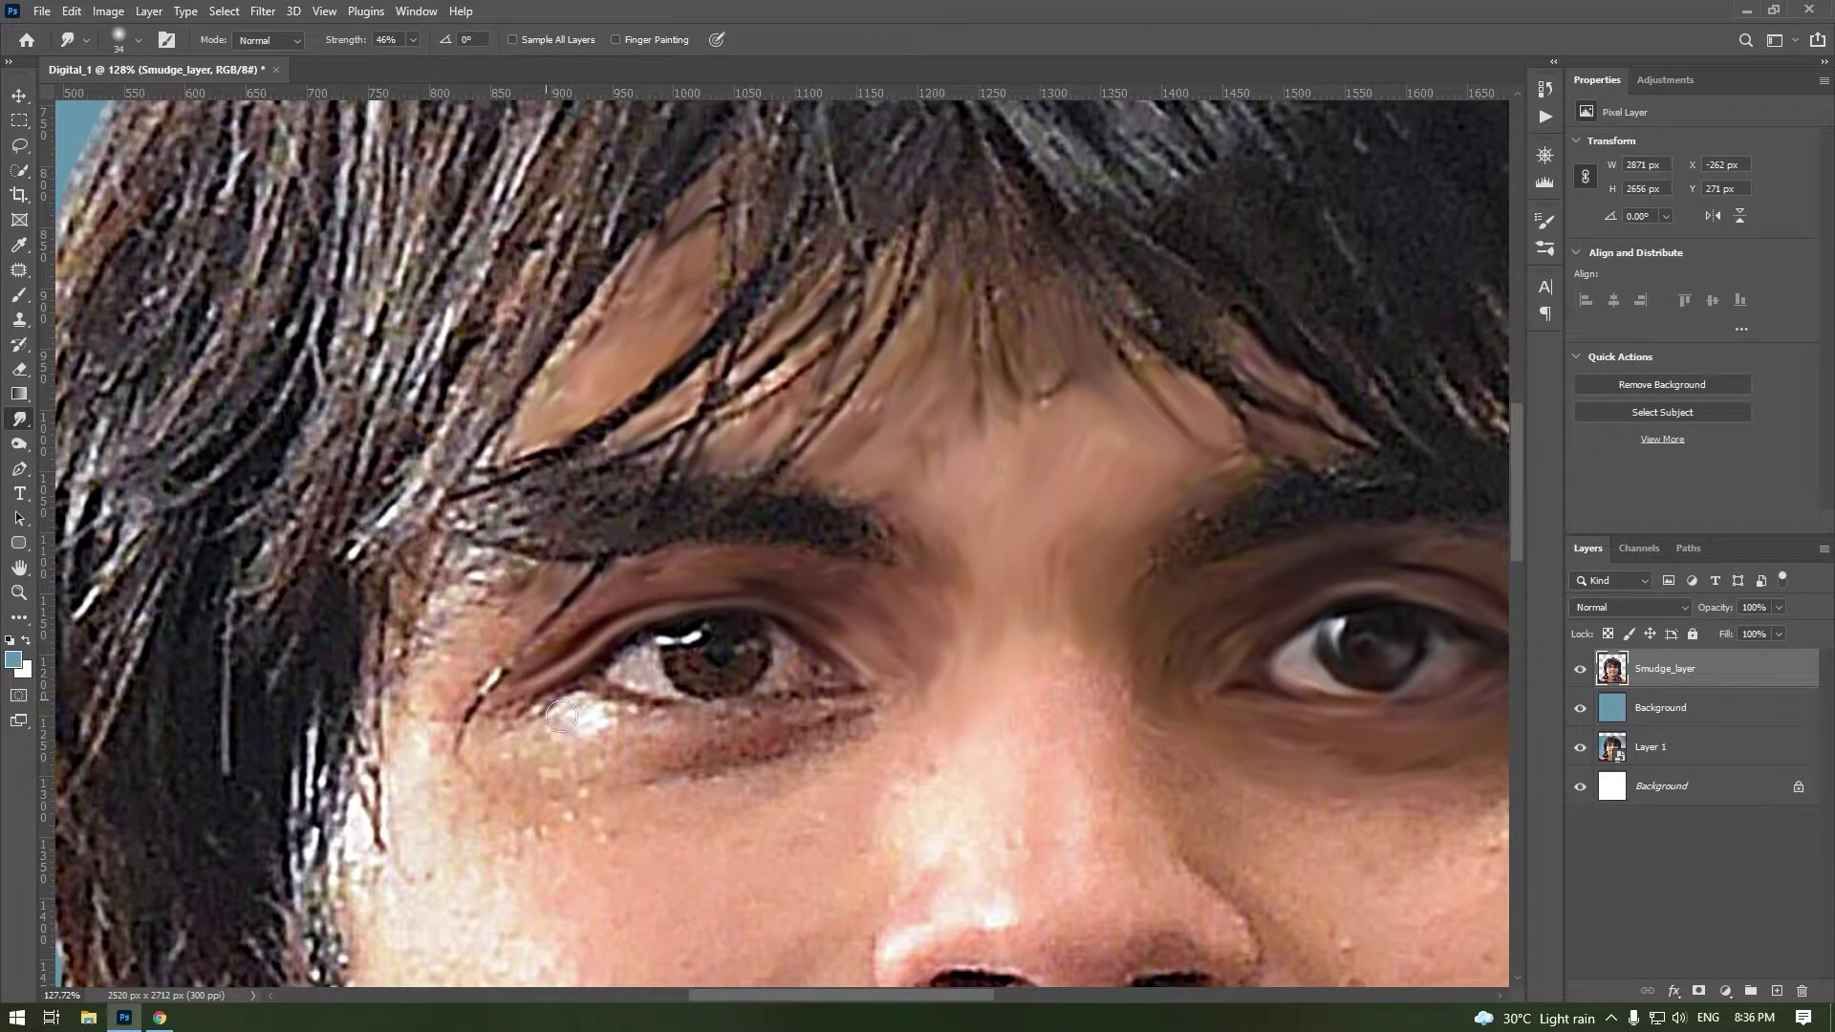
scroll(599, 697, up, 1)
drag(449, 630, 640, 650)
drag(458, 755, 802, 802)
scroll(905, 729, up, 1)
Step: Smudge the moustache from nostril to mouth corner and along the left cheek fold
drag(1185, 707, 960, 554)
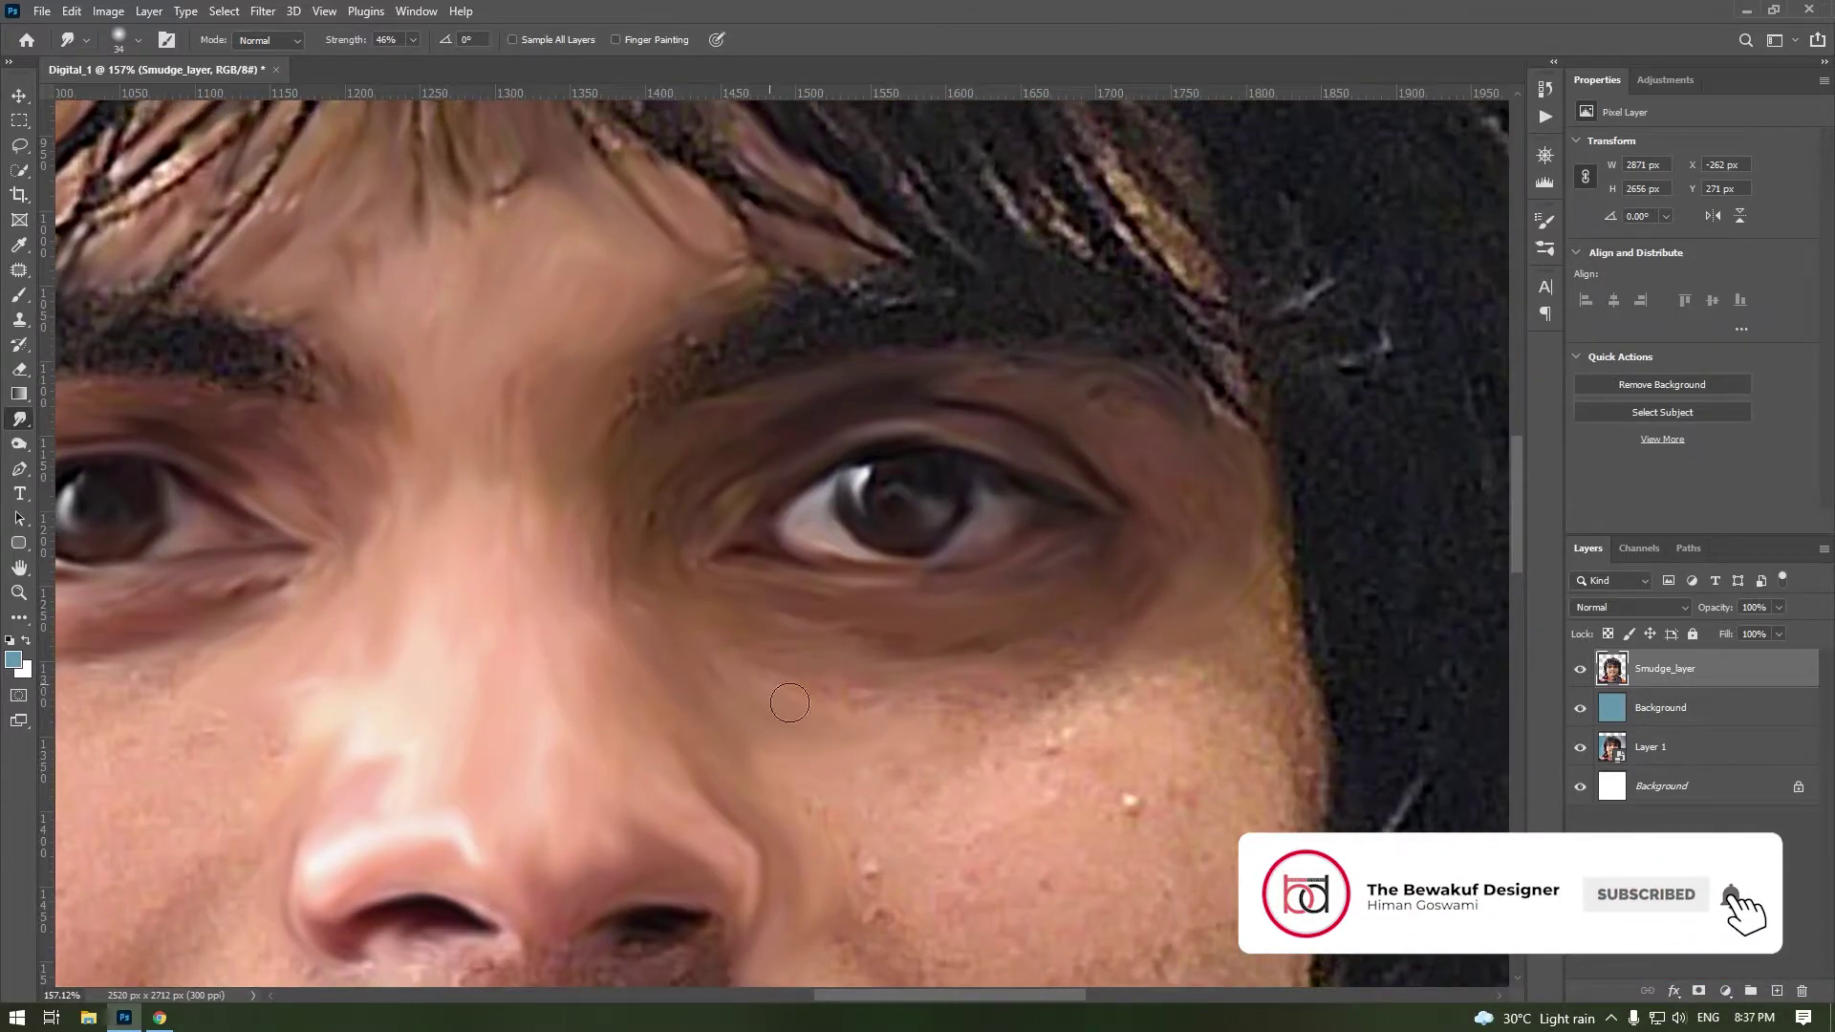
drag(802, 544, 459, 717)
scroll(1301, 681, down, 3)
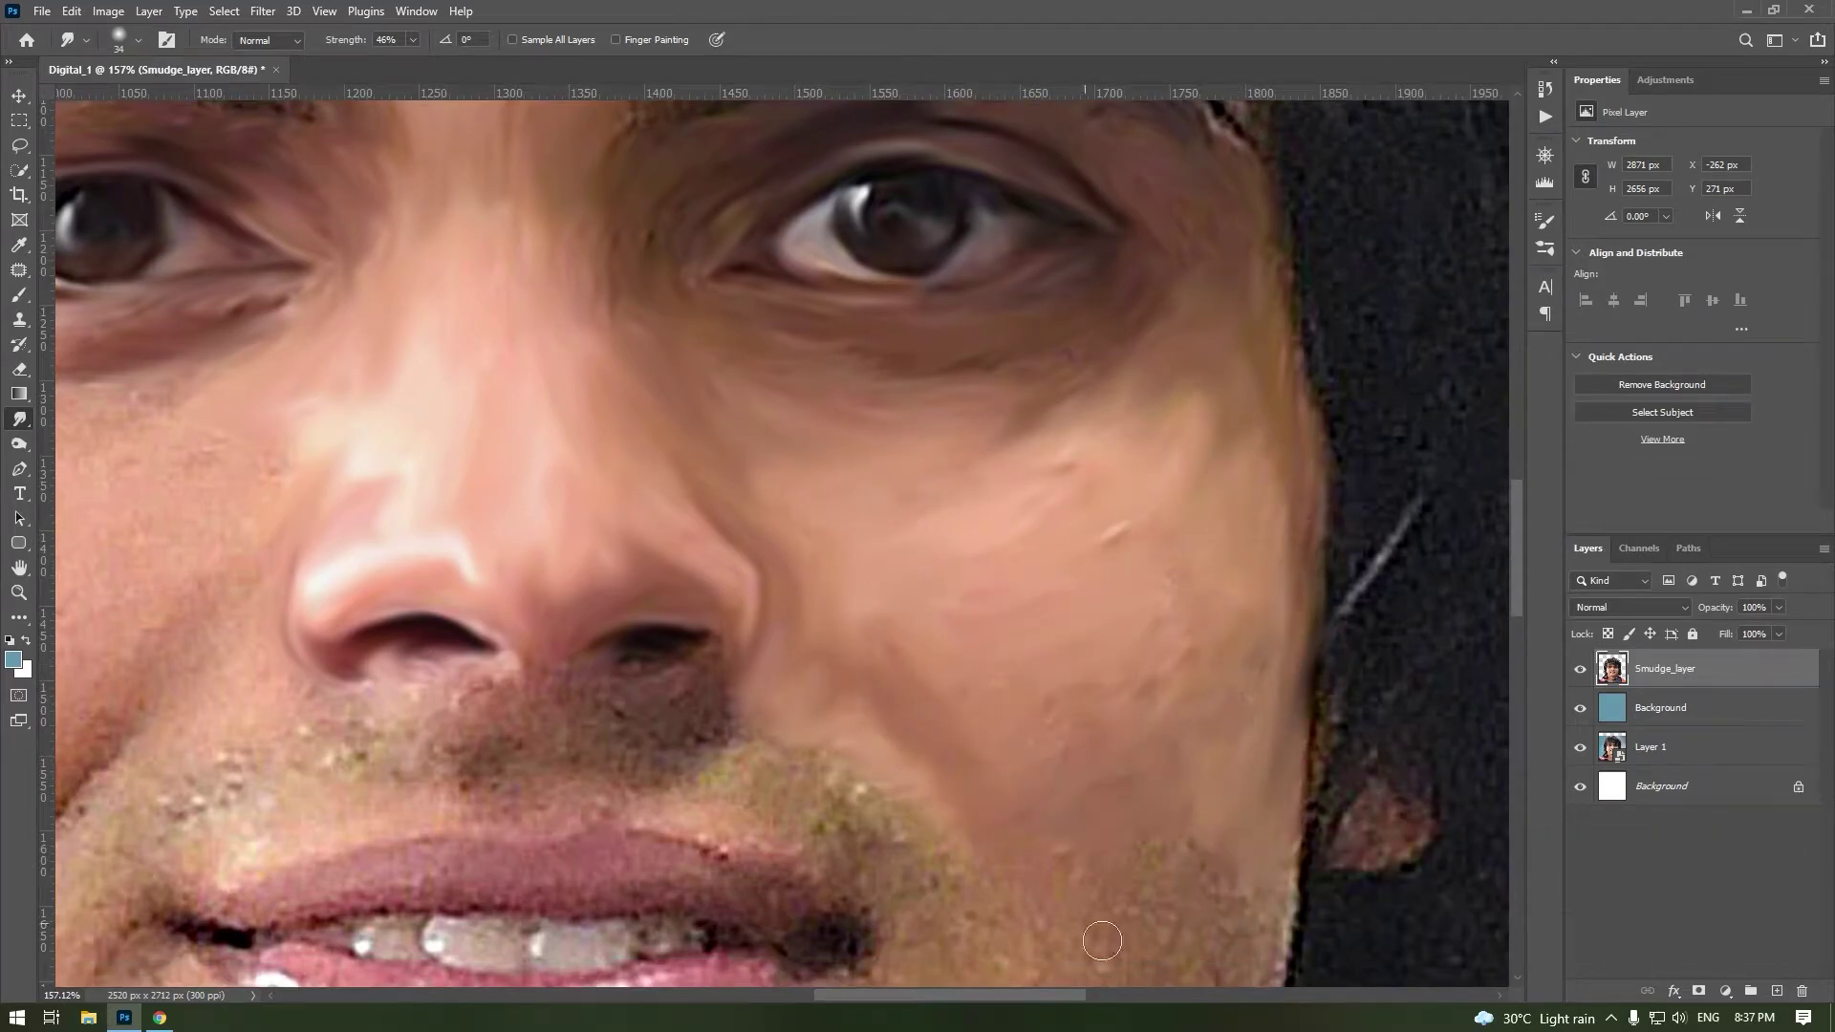
drag(1281, 740, 1431, 597)
drag(517, 577, 1084, 711)
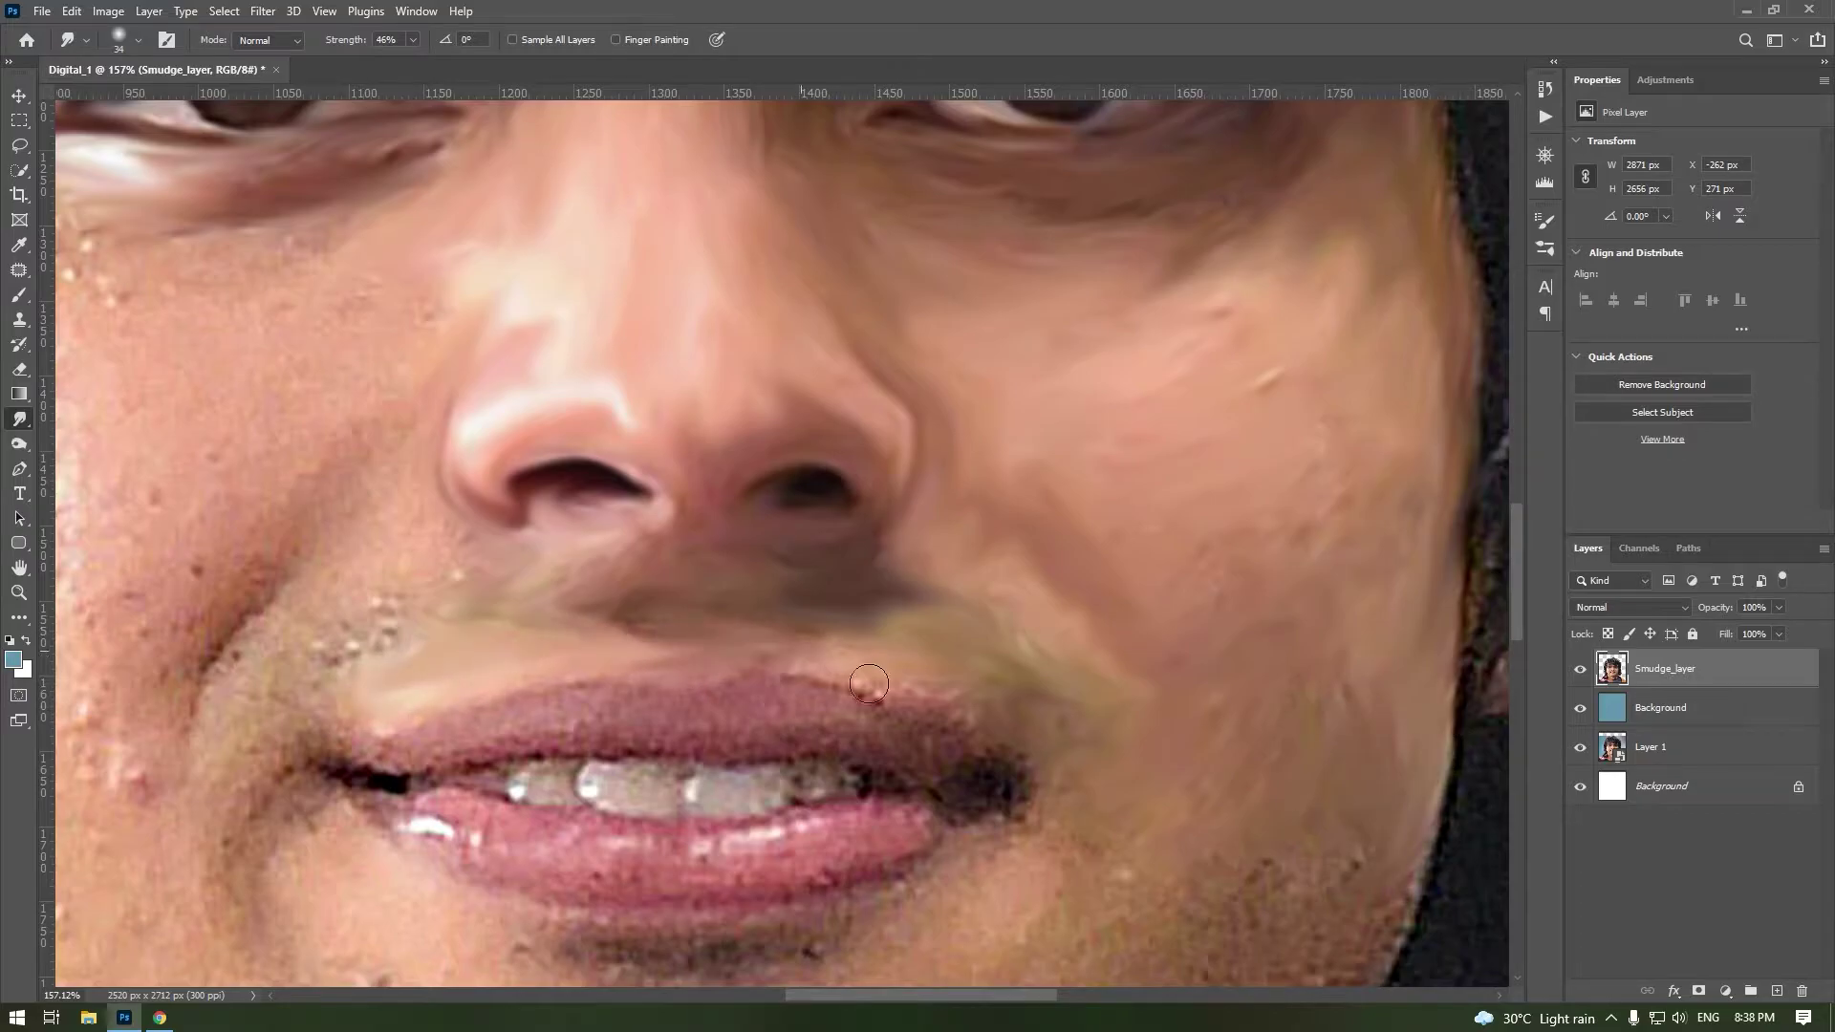
drag(446, 716, 418, 570)
Step: Smudge the cheeks, smile lines and dark area below the mouth corner
scroll(418, 570, up, 3)
scroll(417, 570, left, 2)
scroll(536, 660, left, 3)
scroll(564, 647, down, 4)
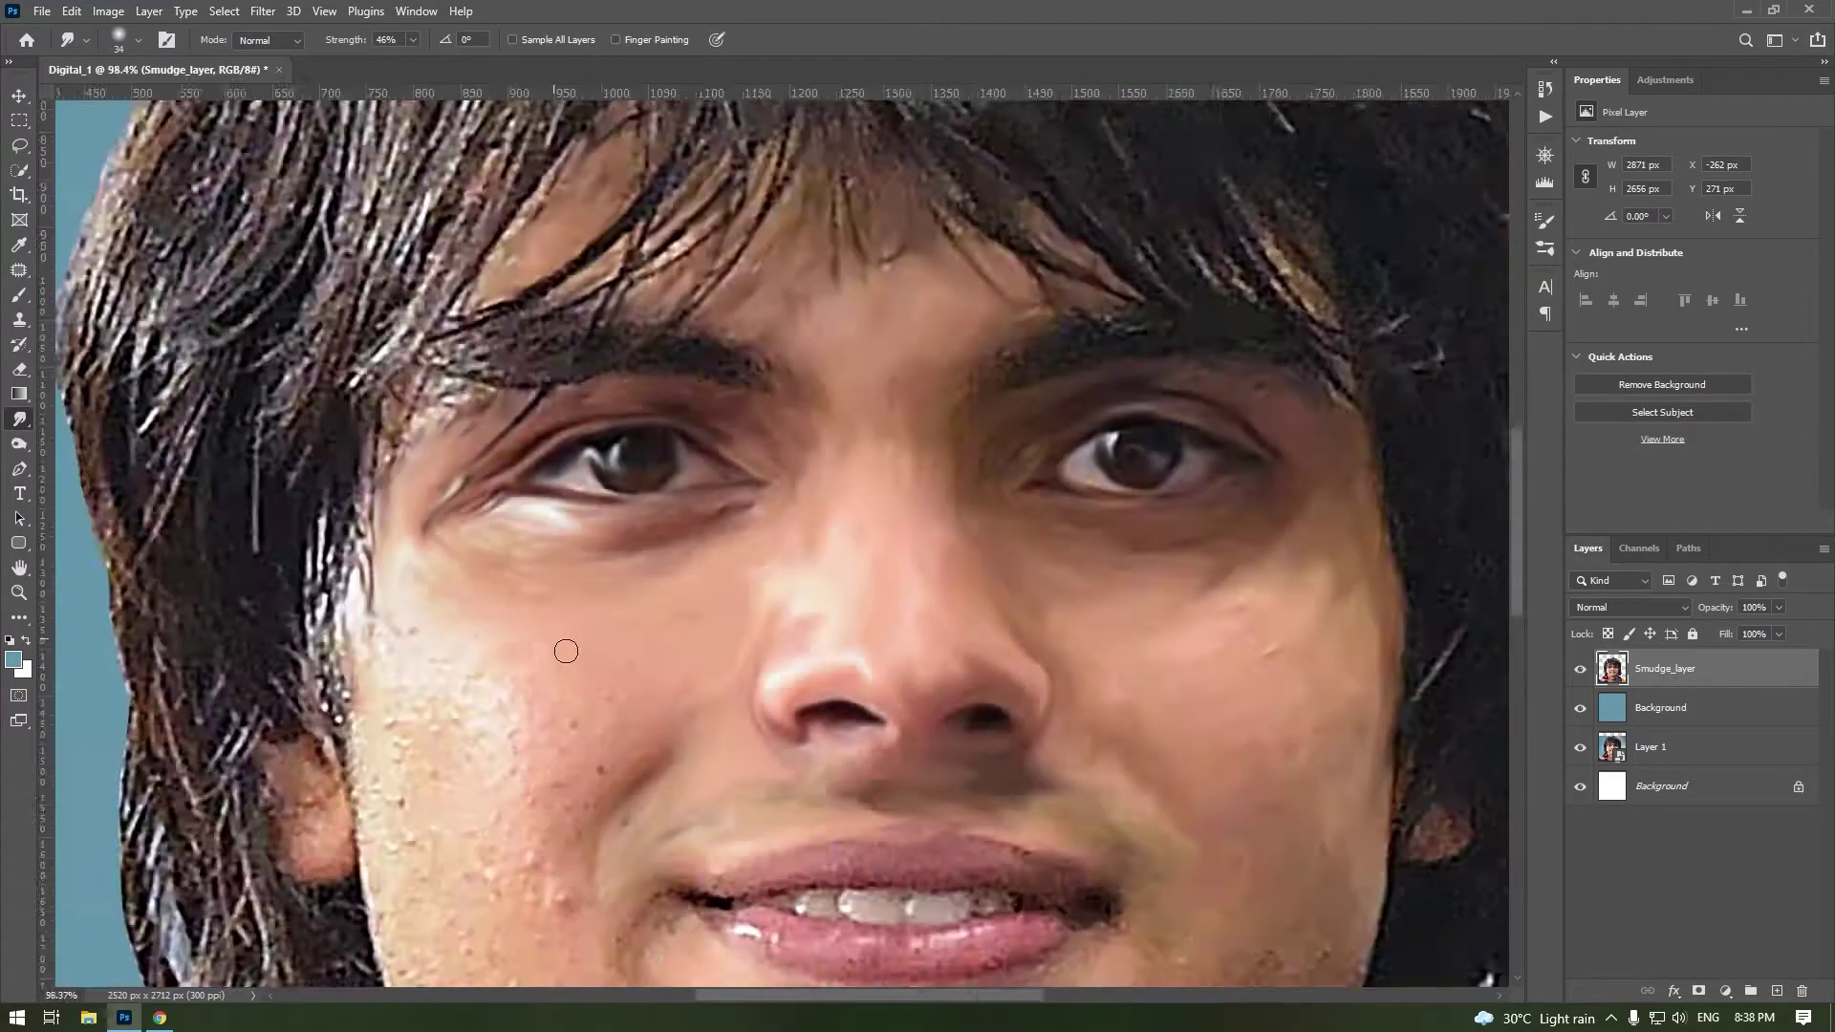
scroll(462, 647, up, 3)
scroll(462, 621, up, 2)
scroll(470, 595, down, 2)
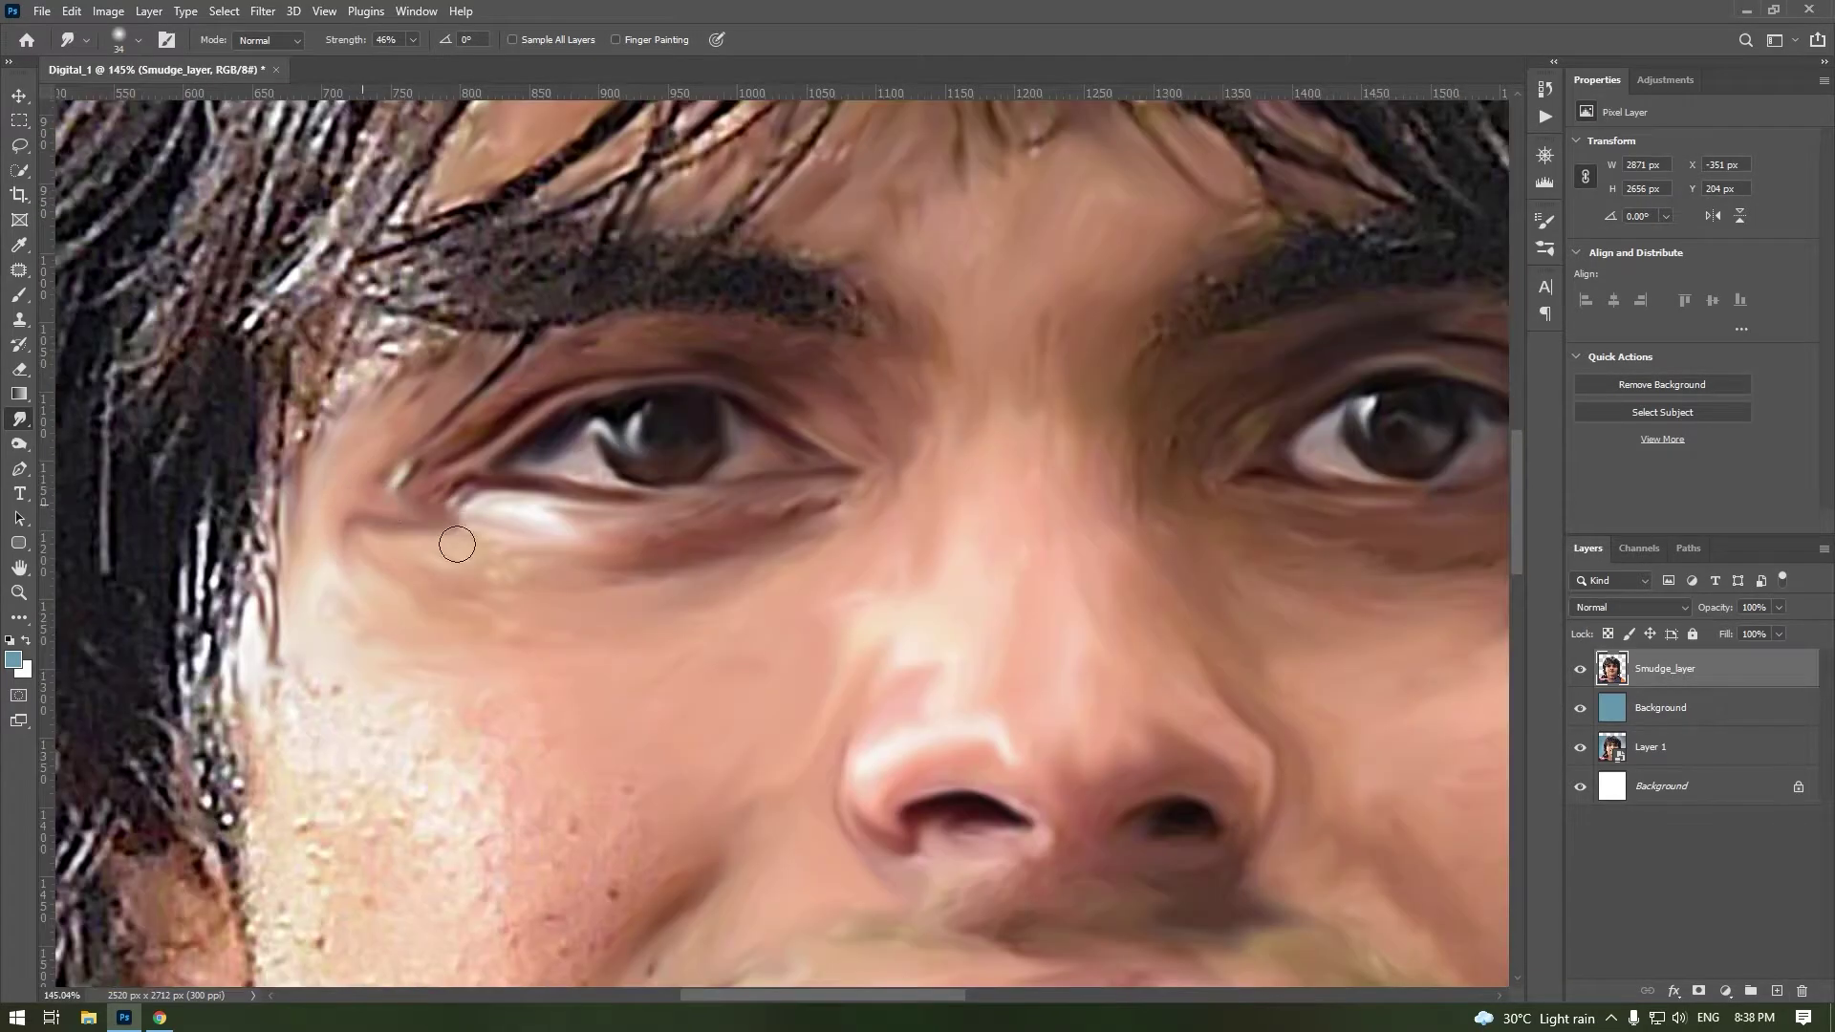
scroll(459, 524, down, 2)
scroll(507, 765, up, 2)
scroll(935, 659, up, 1)
drag(934, 659, 1012, 591)
drag(993, 803, 917, 881)
mouse_move(879, 755)
mouse_down()
mouse_move(635, 545)
mouse_move(700, 885)
mouse_up()
drag(822, 669, 664, 599)
mouse_move(497, 764)
mouse_down()
mouse_move(667, 711)
mouse_move(841, 841)
mouse_up()
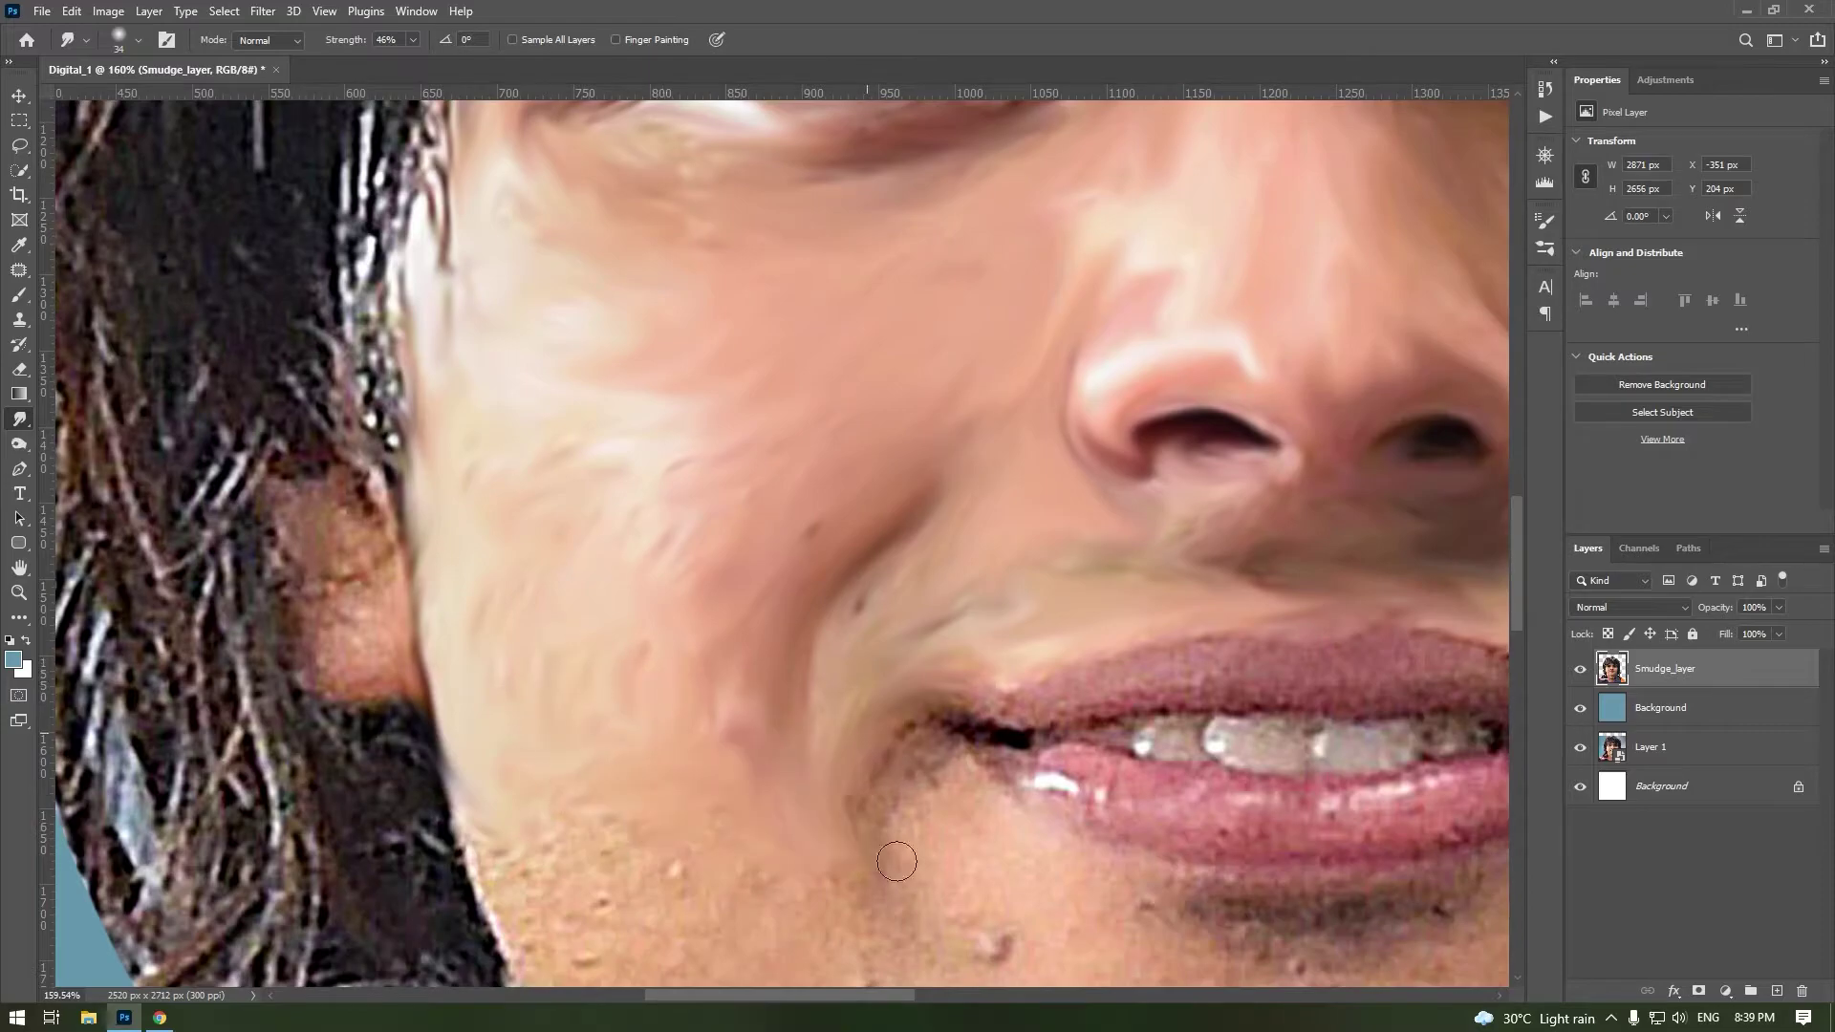
drag(841, 774, 917, 870)
mouse_move(898, 755)
mouse_down()
mouse_move(1022, 850)
mouse_move(845, 722)
mouse_up()
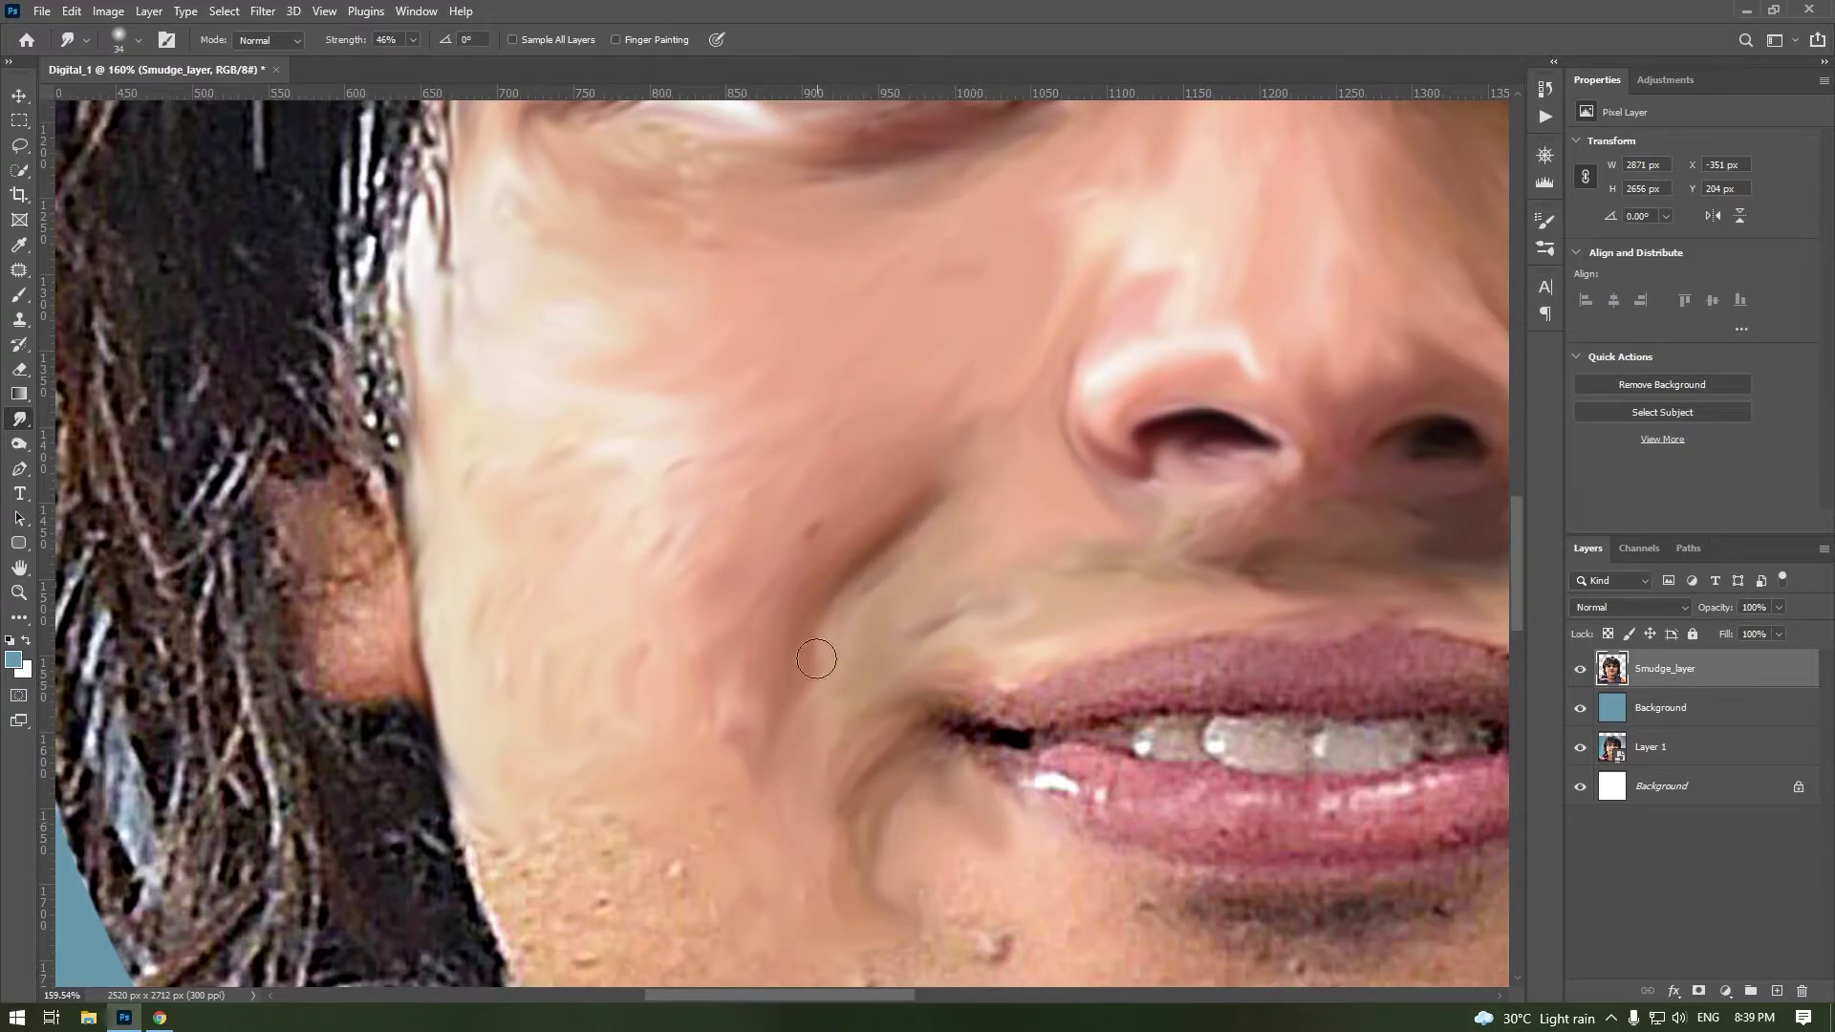
Step: Raise the brush size to 45 and smooth the jawlines, beard, chin and upper neck
scroll(965, 532, down, 1)
scroll(889, 668, down, 2)
scroll(820, 794, up, 1)
right_click(1285, 633)
drag(1219, 560, 1232, 560)
drag(1300, 478, 1099, 631)
mouse_move(1299, 544)
mouse_down()
mouse_move(866, 762)
mouse_move(1051, 611)
mouse_up()
mouse_move(955, 506)
mouse_down()
mouse_move(755, 516)
mouse_move(1004, 593)
mouse_up()
mouse_move(707, 669)
mouse_down()
mouse_move(758, 614)
mouse_move(511, 673)
mouse_up()
mouse_move(383, 574)
mouse_down()
mouse_move(327, 655)
mouse_move(357, 684)
mouse_move(364, 860)
mouse_move(757, 834)
mouse_up()
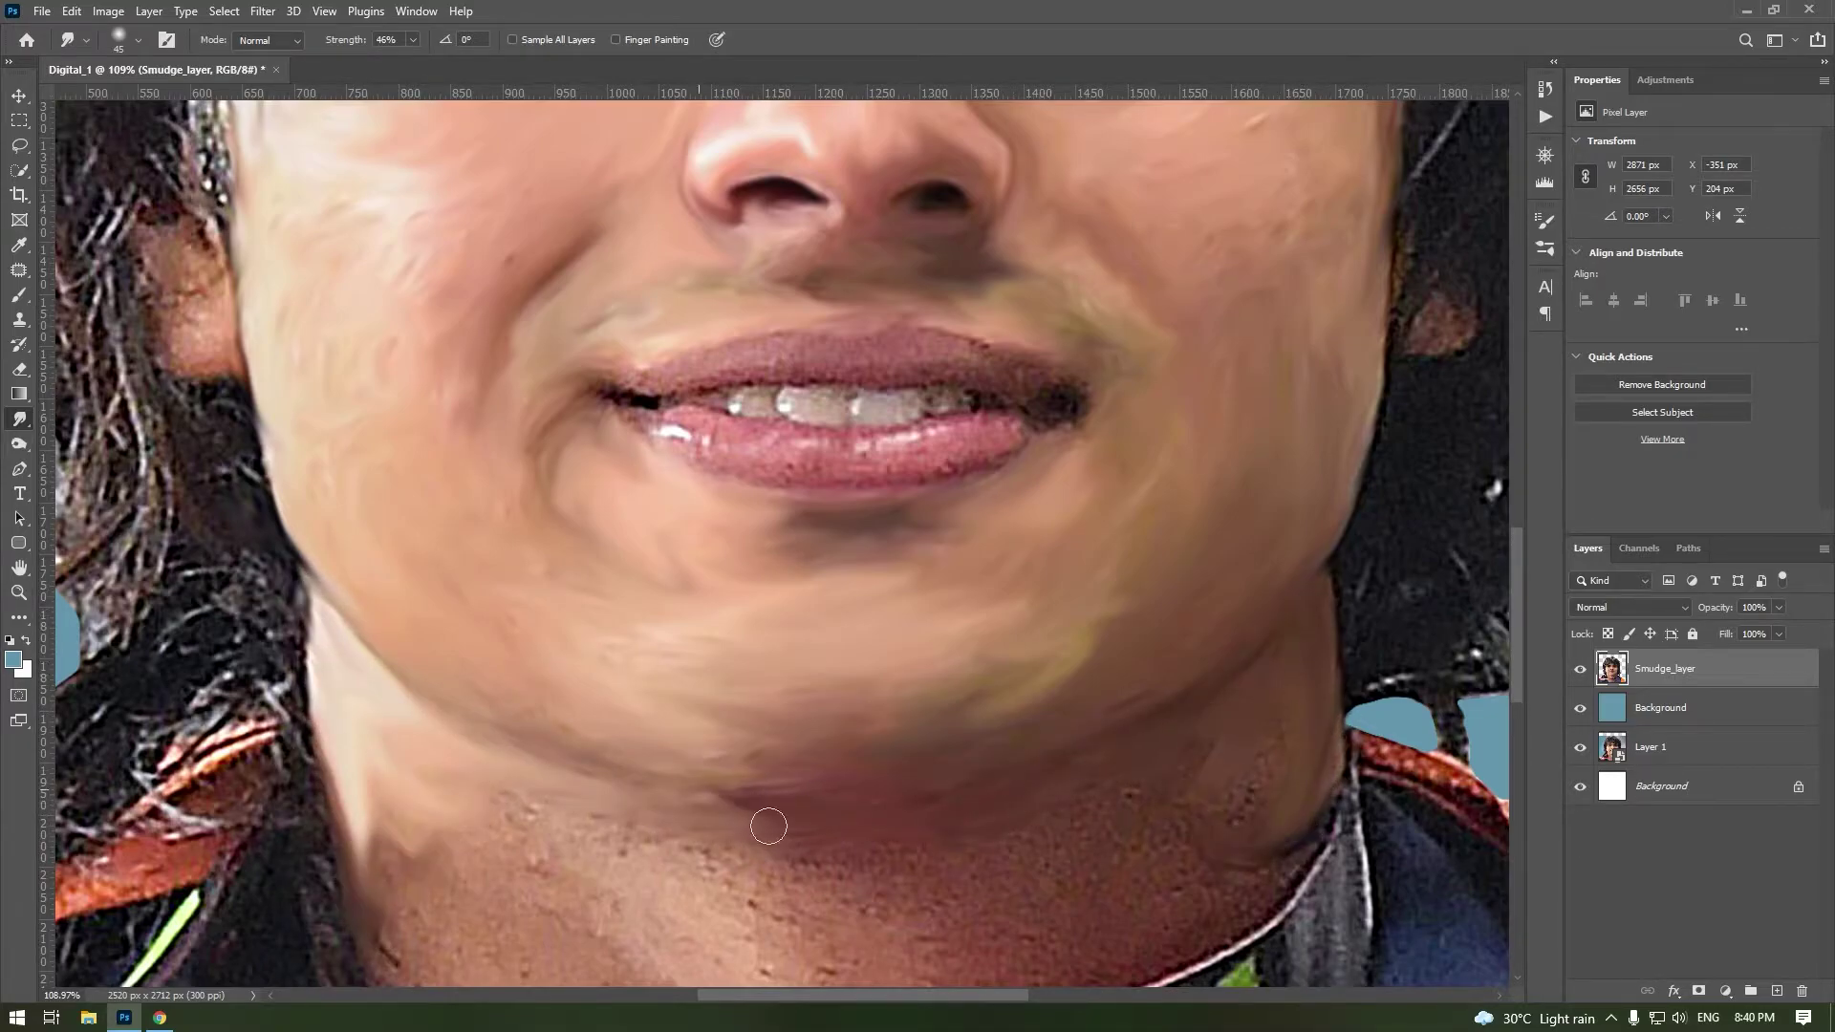
scroll(1099, 803, down, 3)
drag(659, 883, 1148, 798)
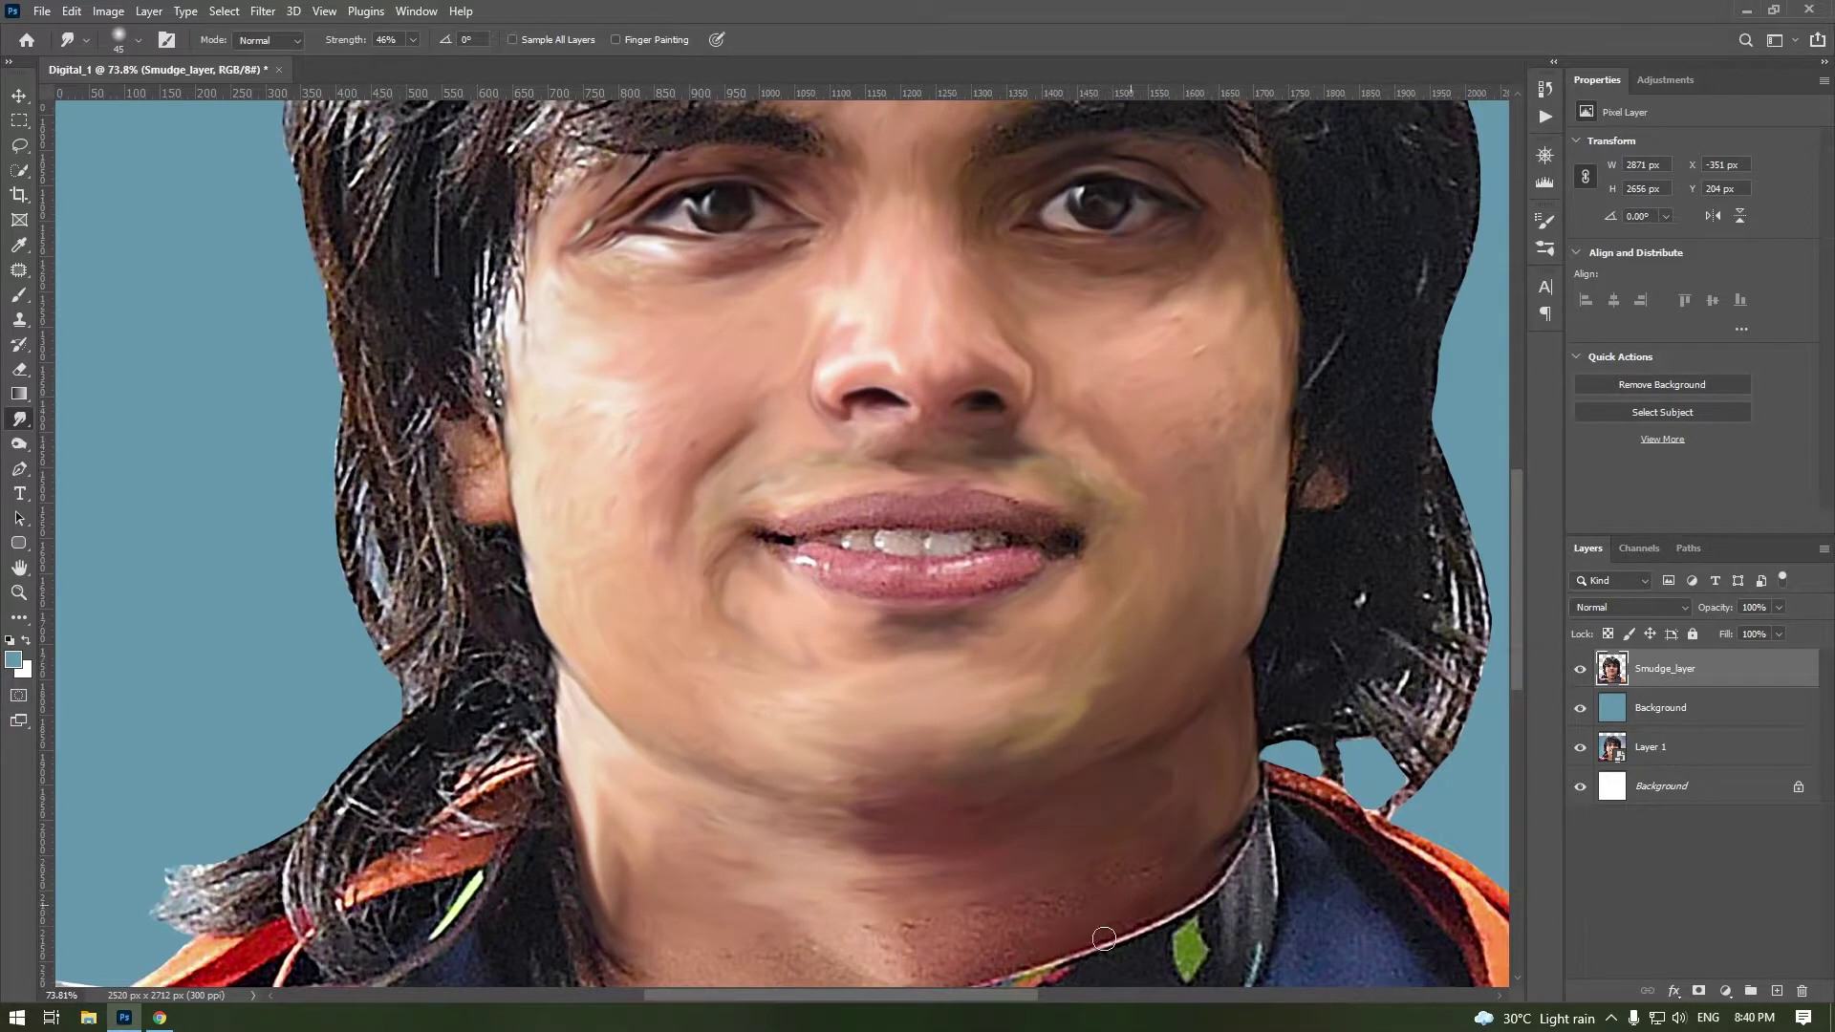
Step: Soften the lower lip, mouth corners and teeth into smooth strokes
scroll(1103, 940, down, 2)
scroll(1116, 842, left, 1)
scroll(955, 430, up, 4)
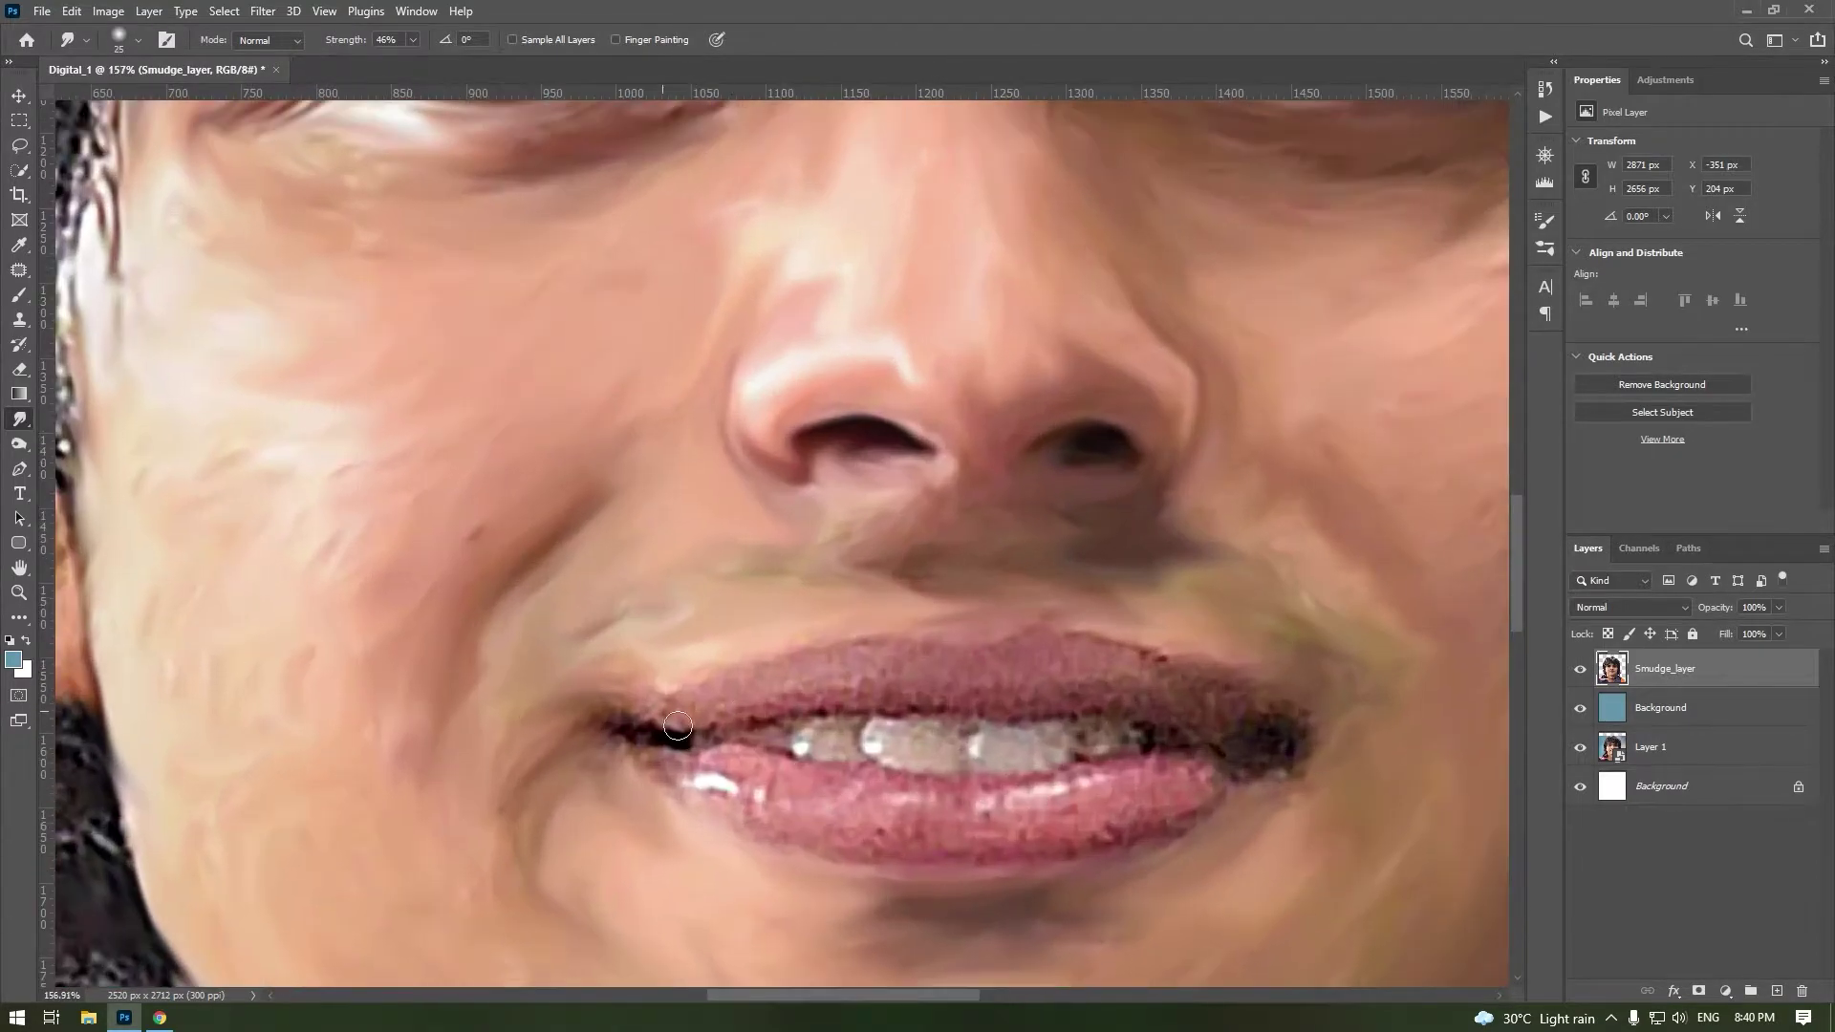
mouse_move(612, 731)
mouse_down()
mouse_move(726, 764)
mouse_move(870, 860)
mouse_up()
mouse_move(1318, 726)
mouse_down()
mouse_move(1156, 784)
mouse_move(917, 793)
mouse_up()
mouse_move(803, 764)
mouse_down()
mouse_move(675, 737)
mouse_move(1095, 807)
mouse_up()
mouse_move(696, 784)
mouse_down()
mouse_move(668, 751)
mouse_move(850, 745)
mouse_move(850, 713)
mouse_up()
mouse_move(1160, 719)
mouse_down()
mouse_move(869, 735)
mouse_move(915, 742)
mouse_up()
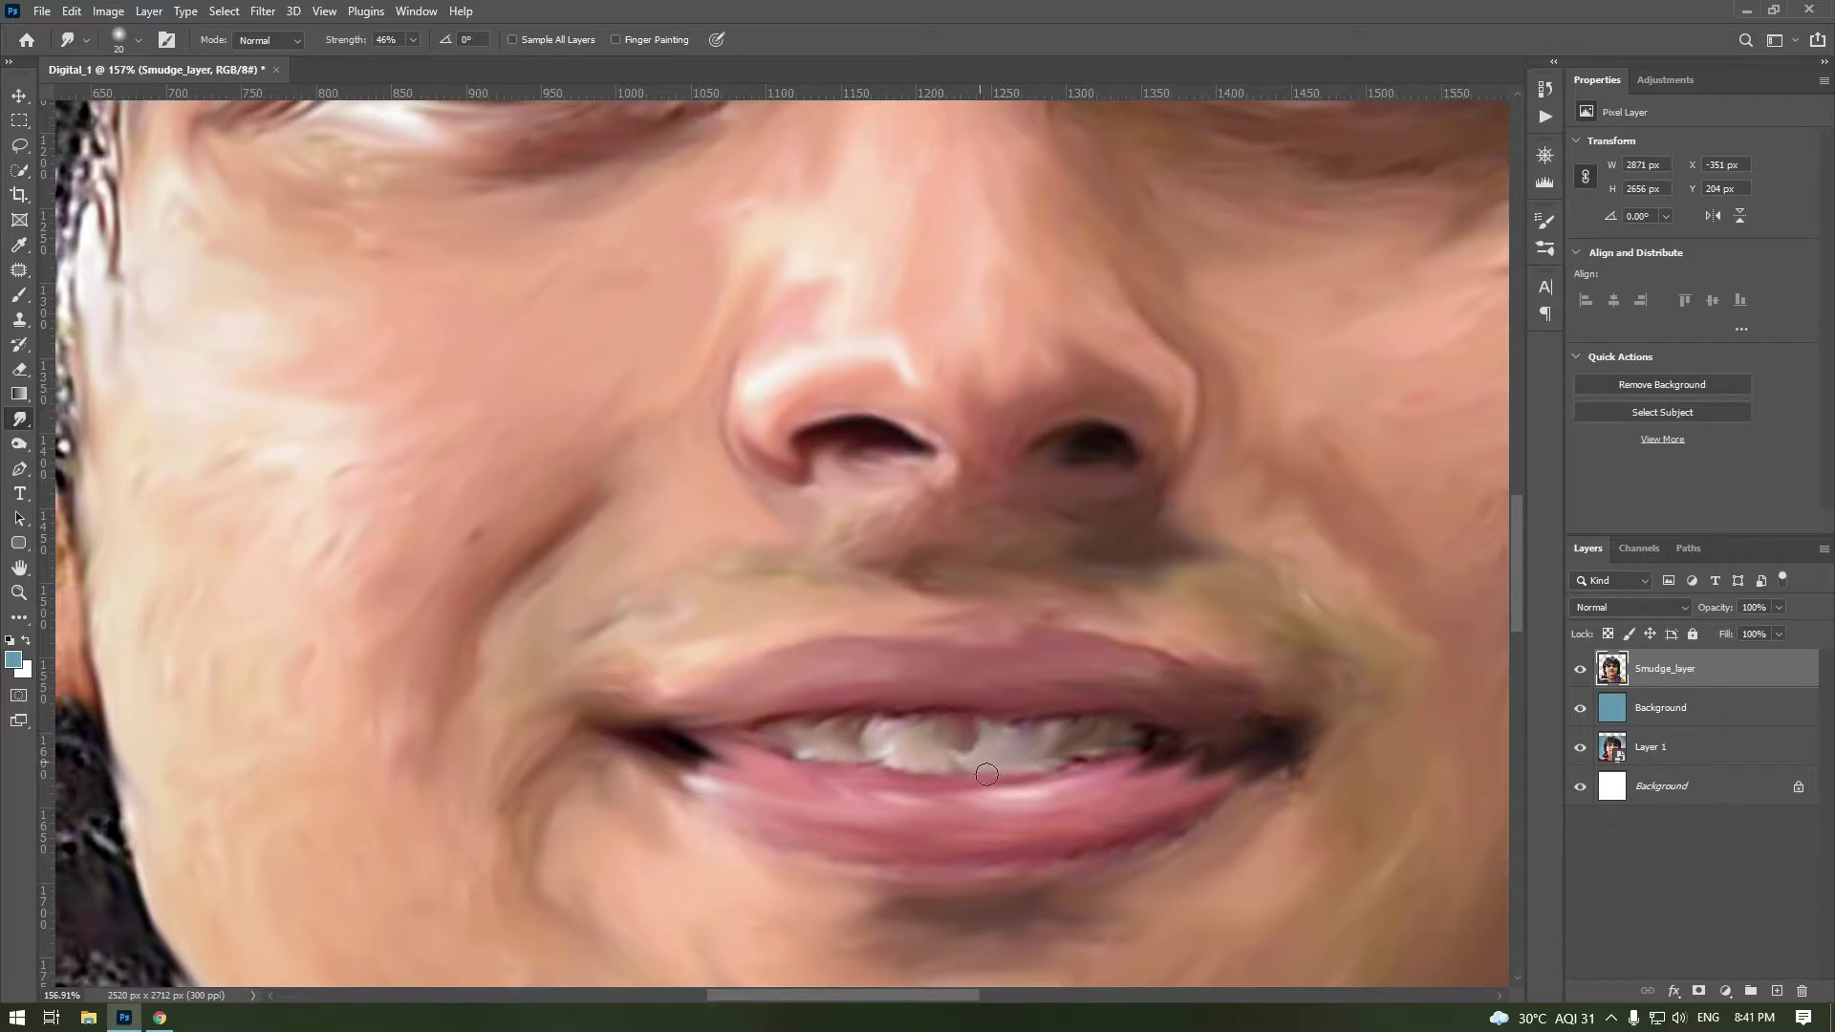
Step: Smooth the left eyebrow and the crease beneath it
key(ctrl+minus)
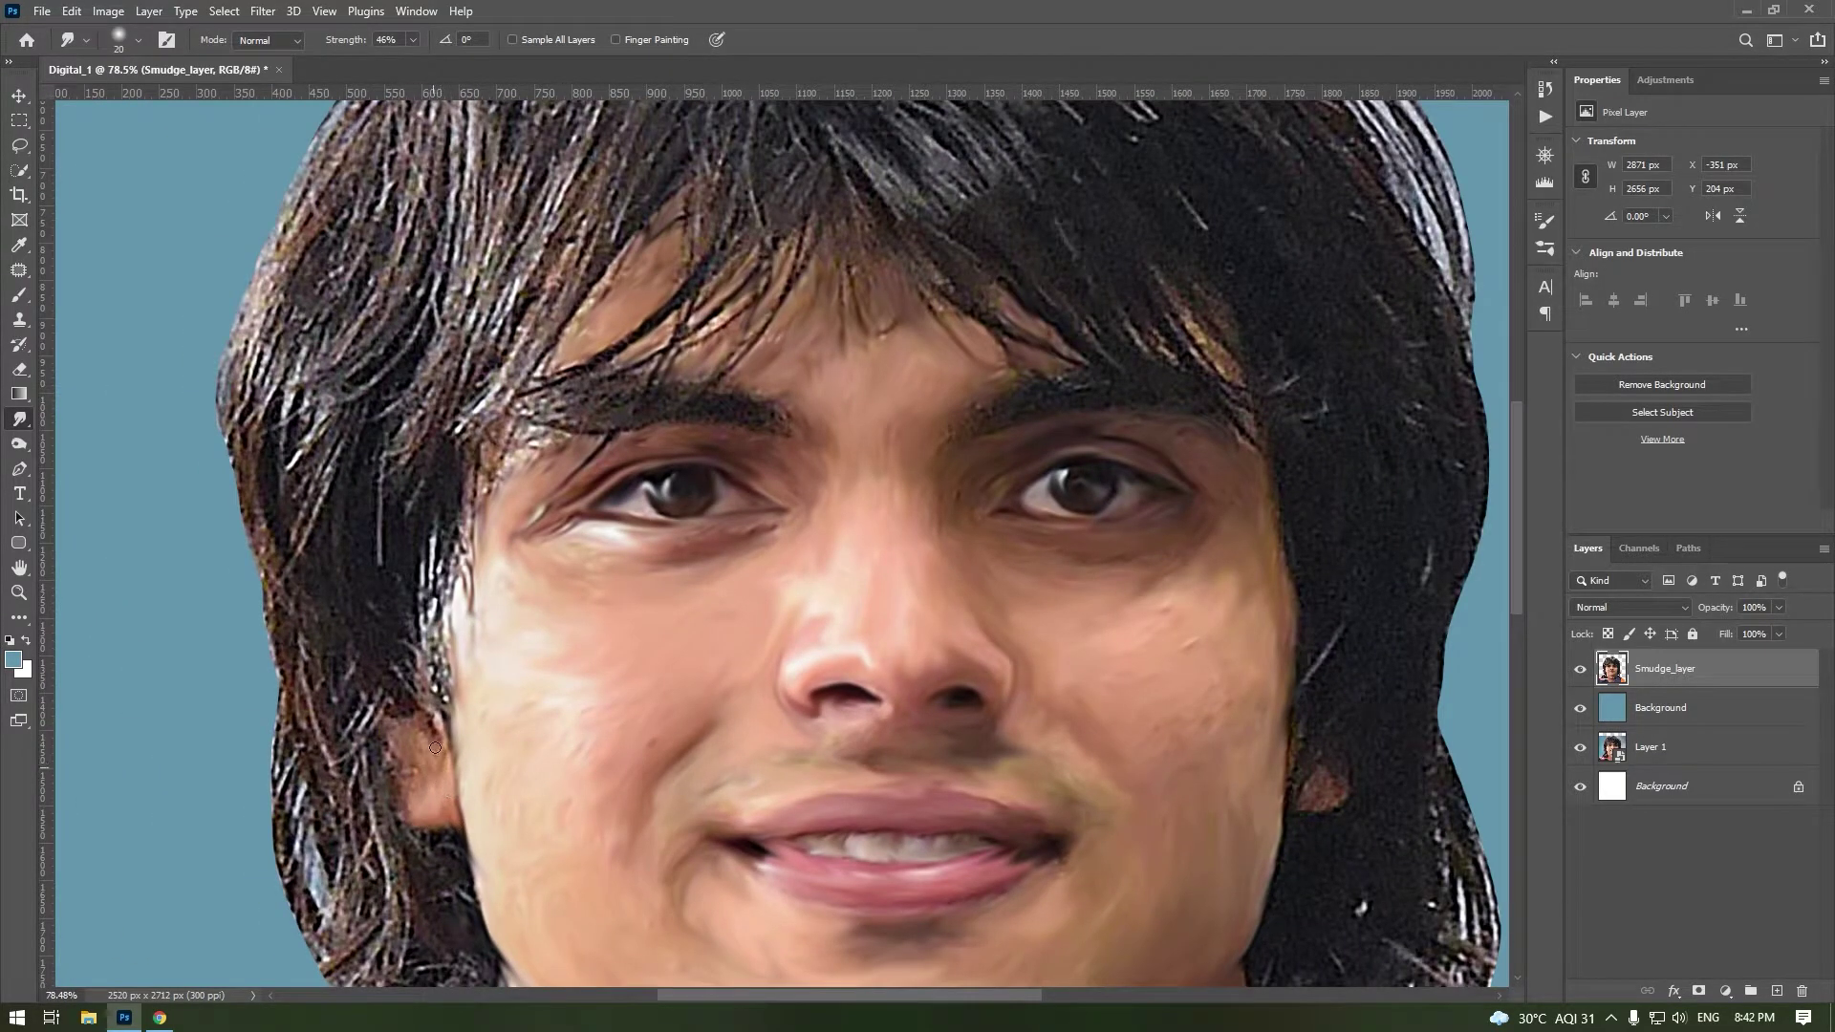
scroll(435, 747, down, 3)
scroll(948, 627, up, 5)
scroll(1029, 665, up, 3)
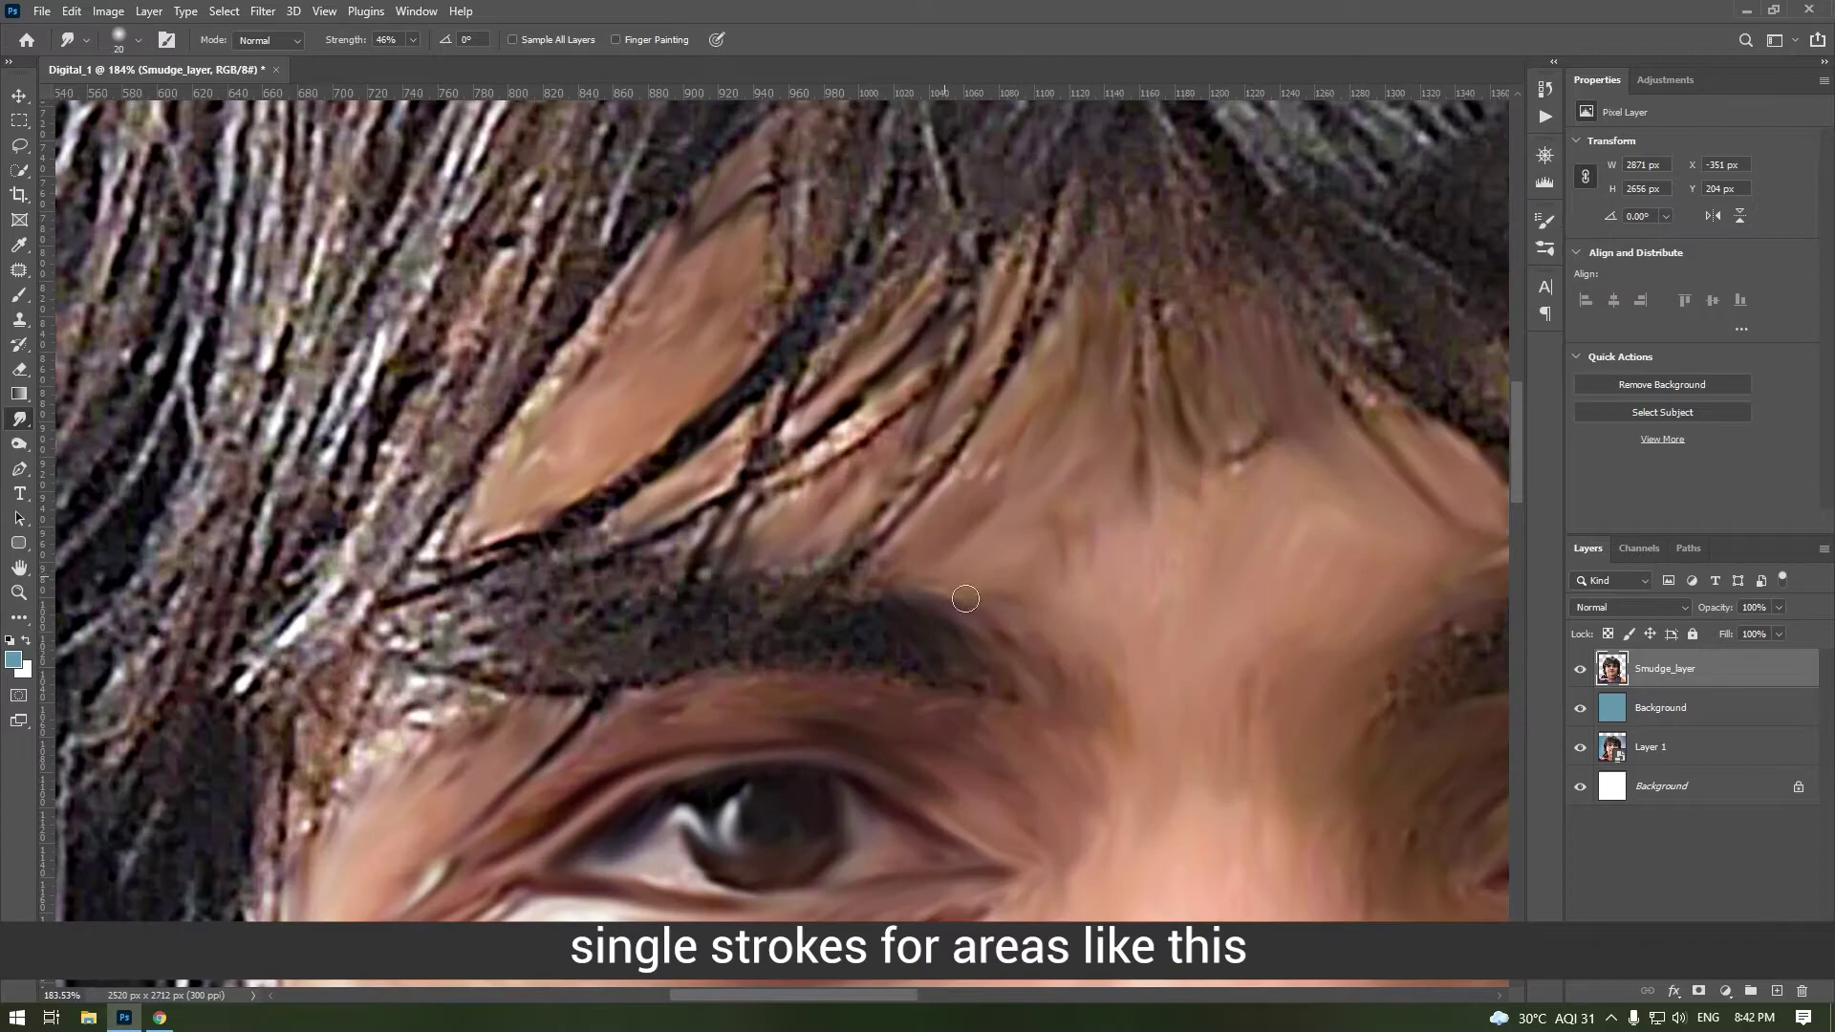
mouse_move(857, 619)
mouse_down()
mouse_move(778, 646)
mouse_move(631, 626)
mouse_move(483, 674)
mouse_up()
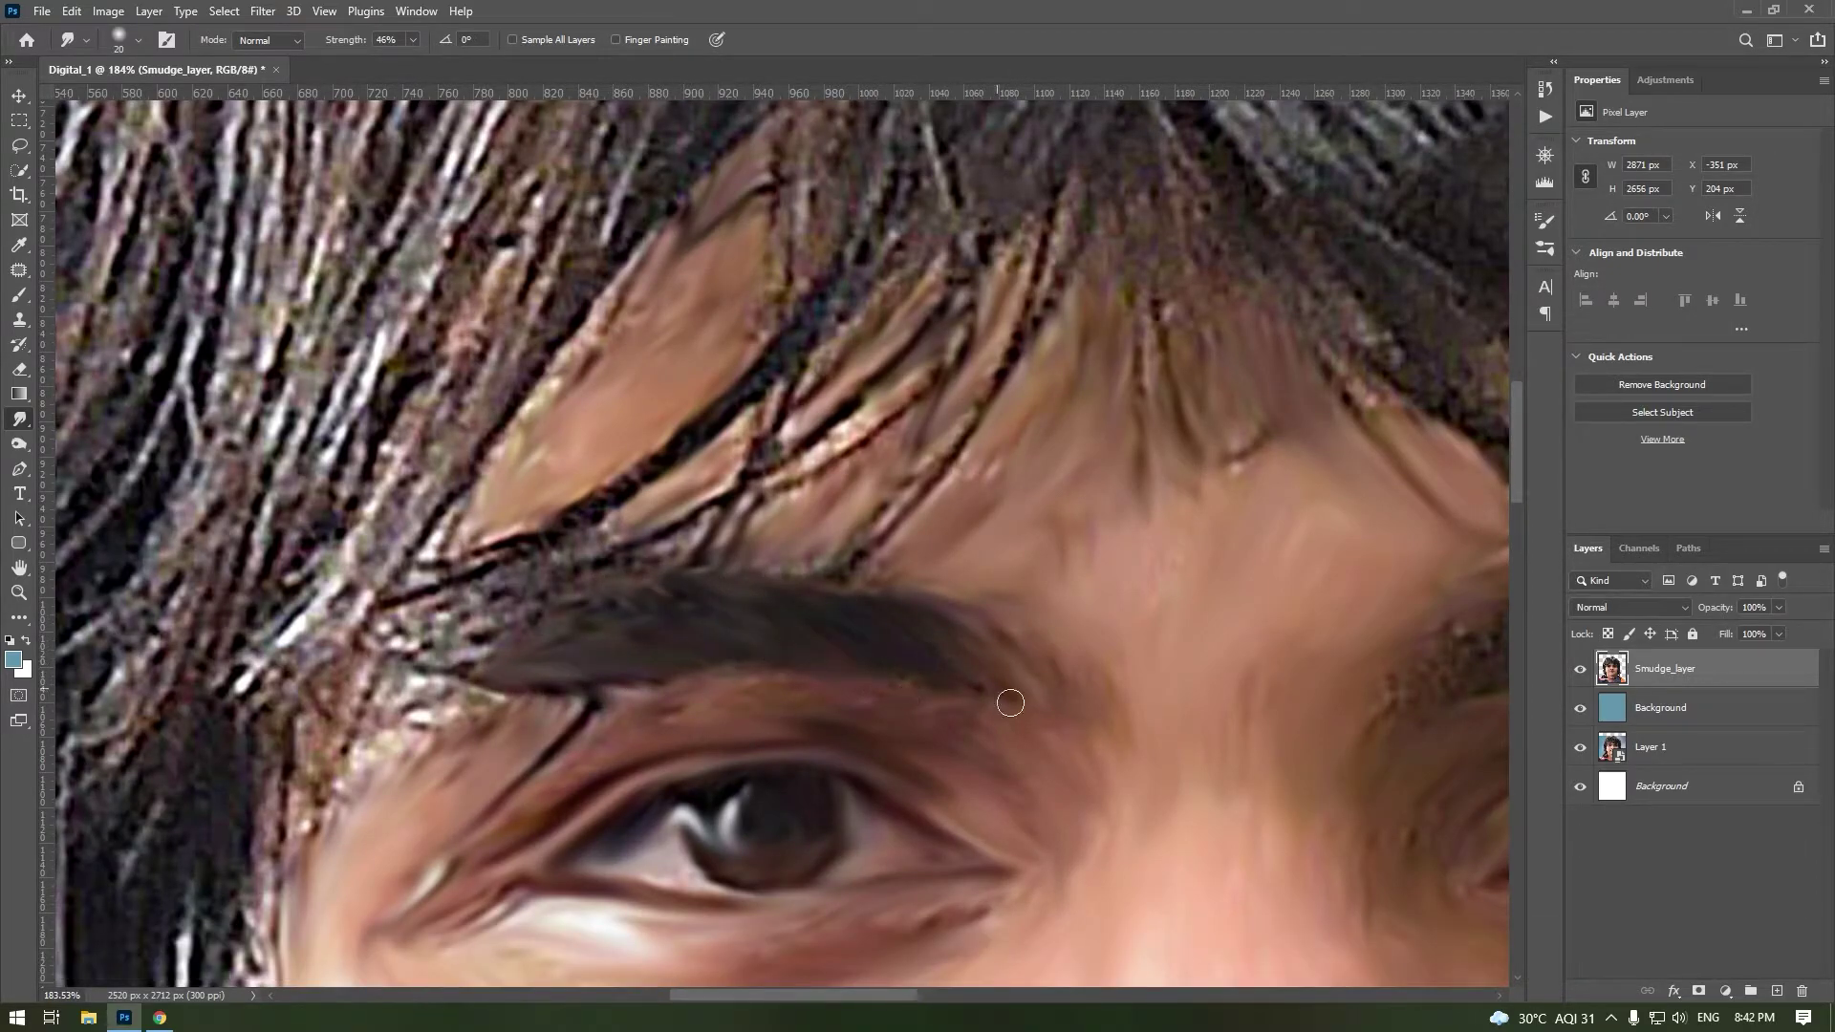
drag(656, 708, 542, 766)
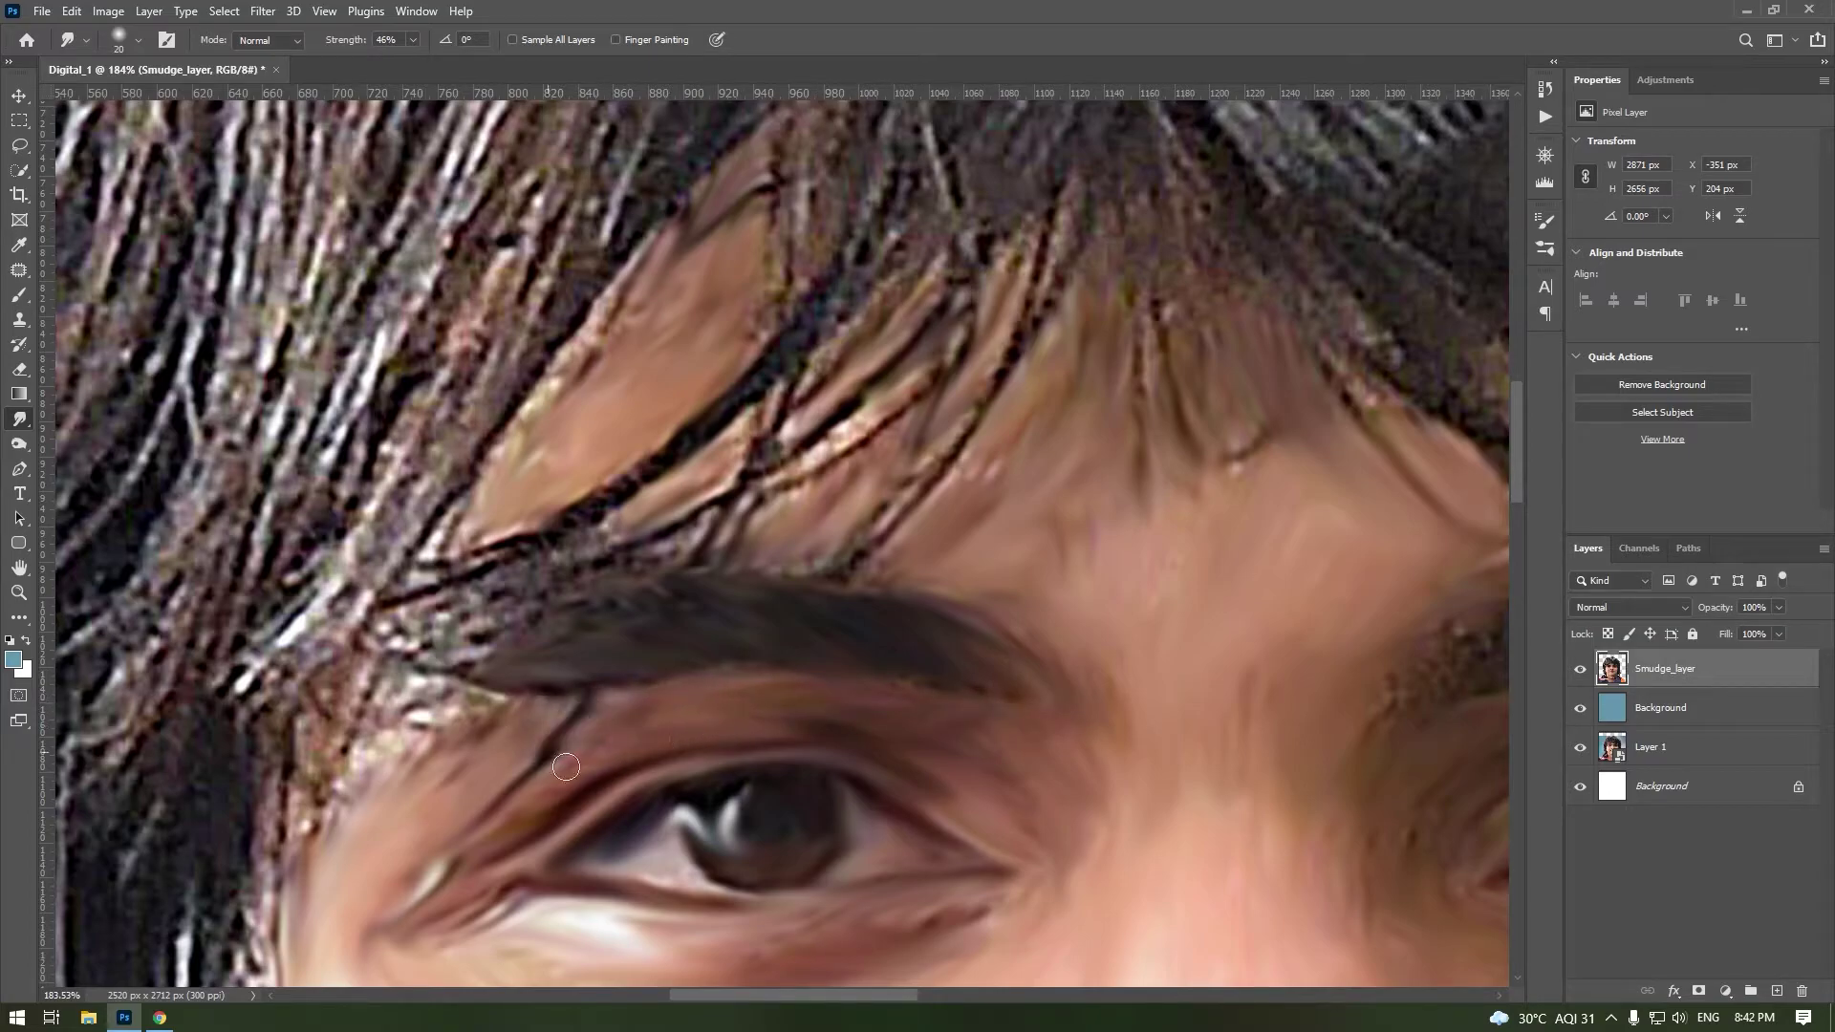
Step: Pan across the eyes, nose, mouth and collar to inspect the smudged face
scroll(1171, 831, right, 10)
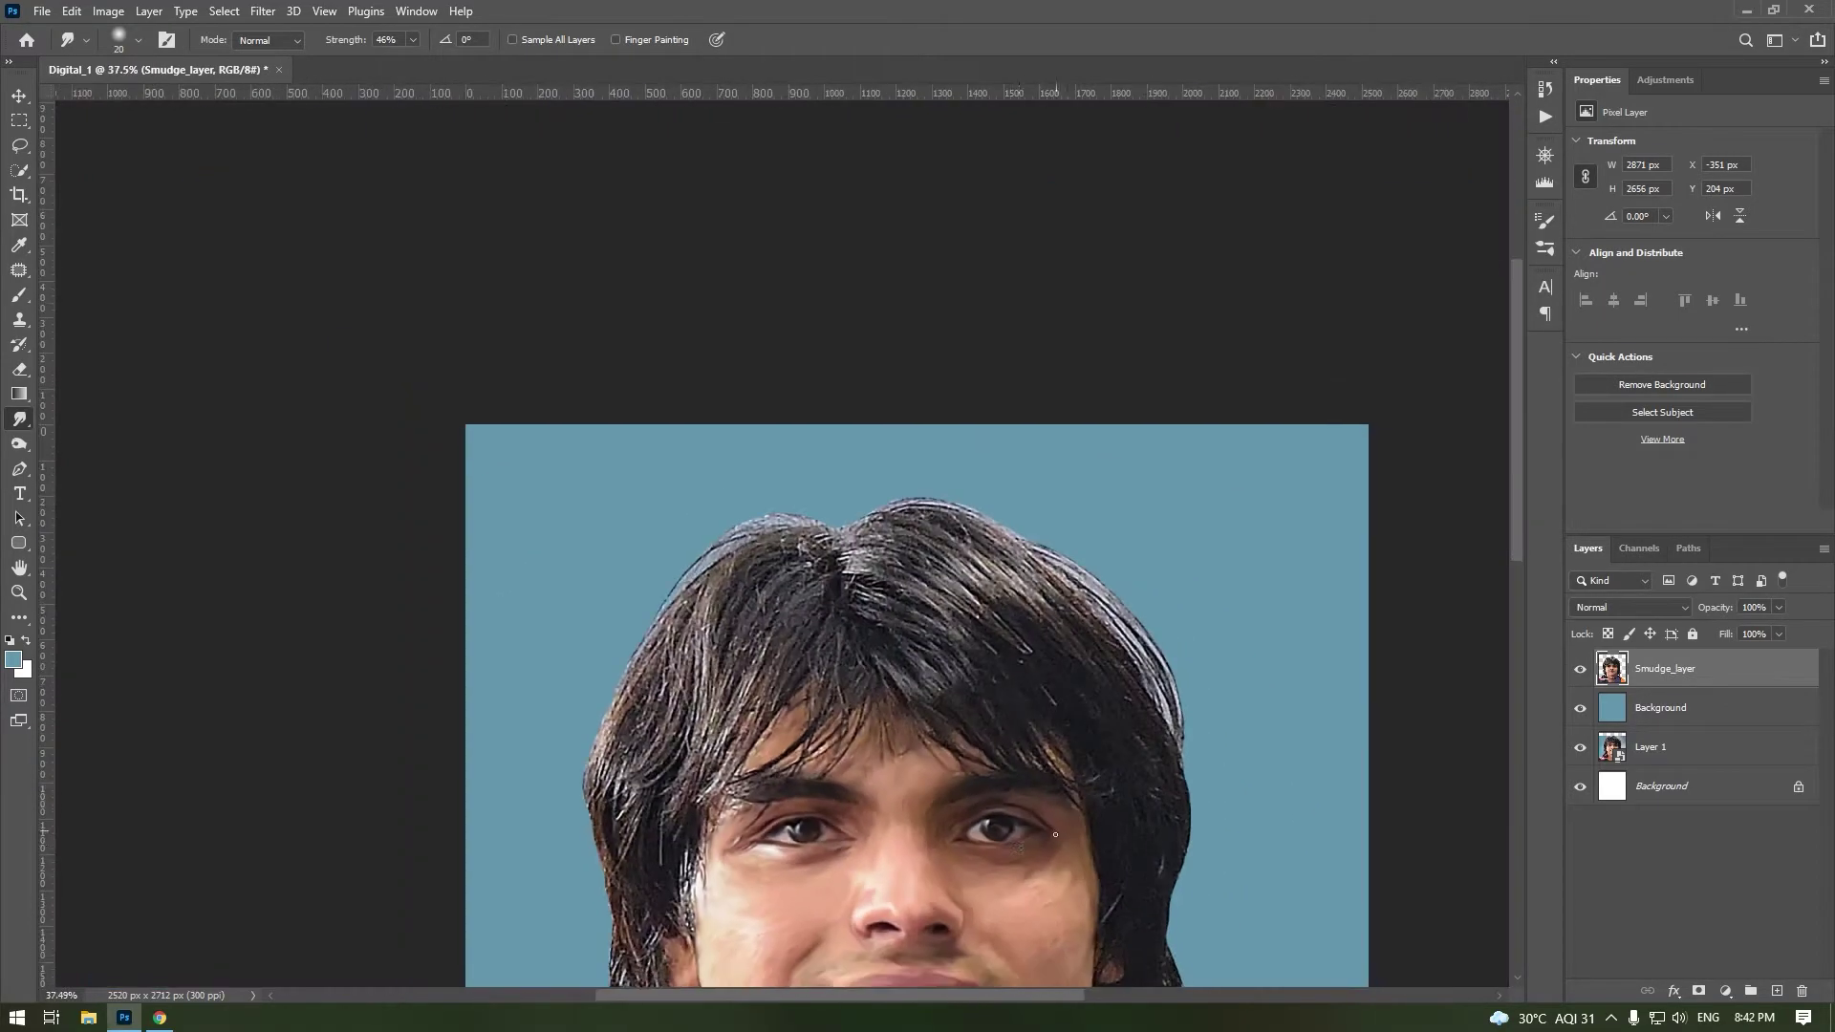
drag(876, 753, 957, 680)
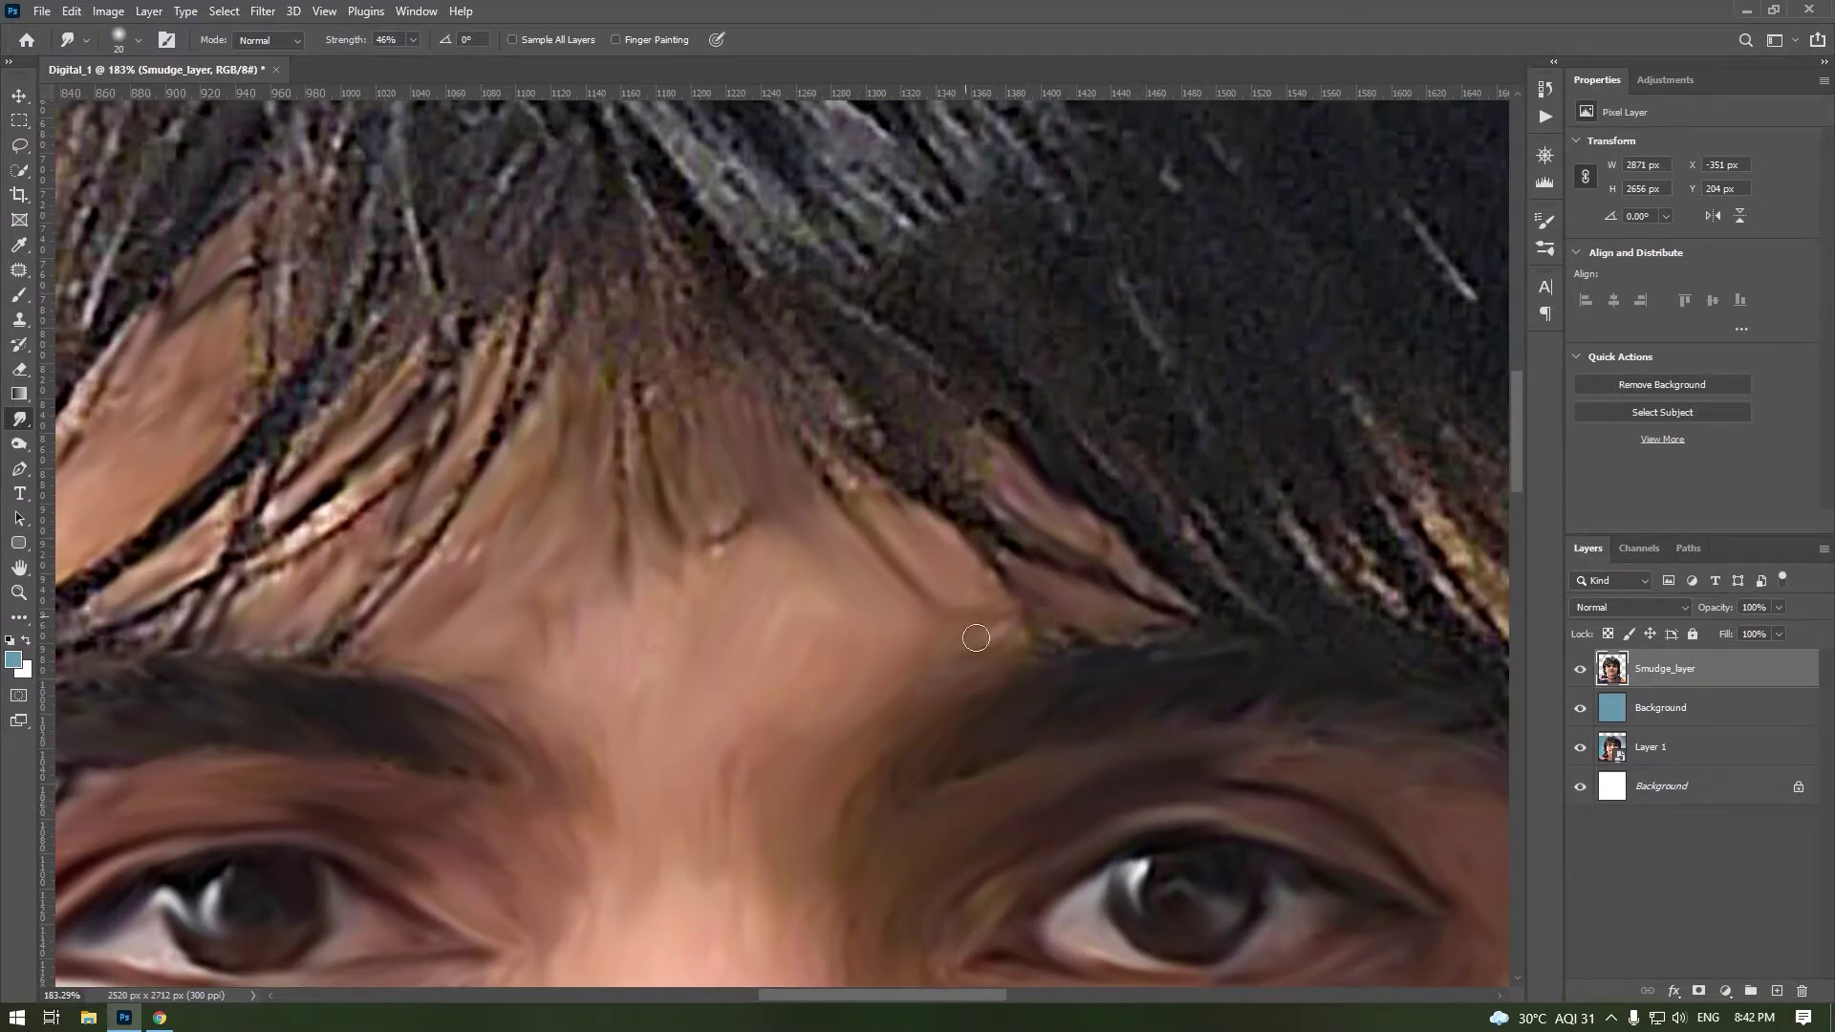
drag(943, 708, 863, 747)
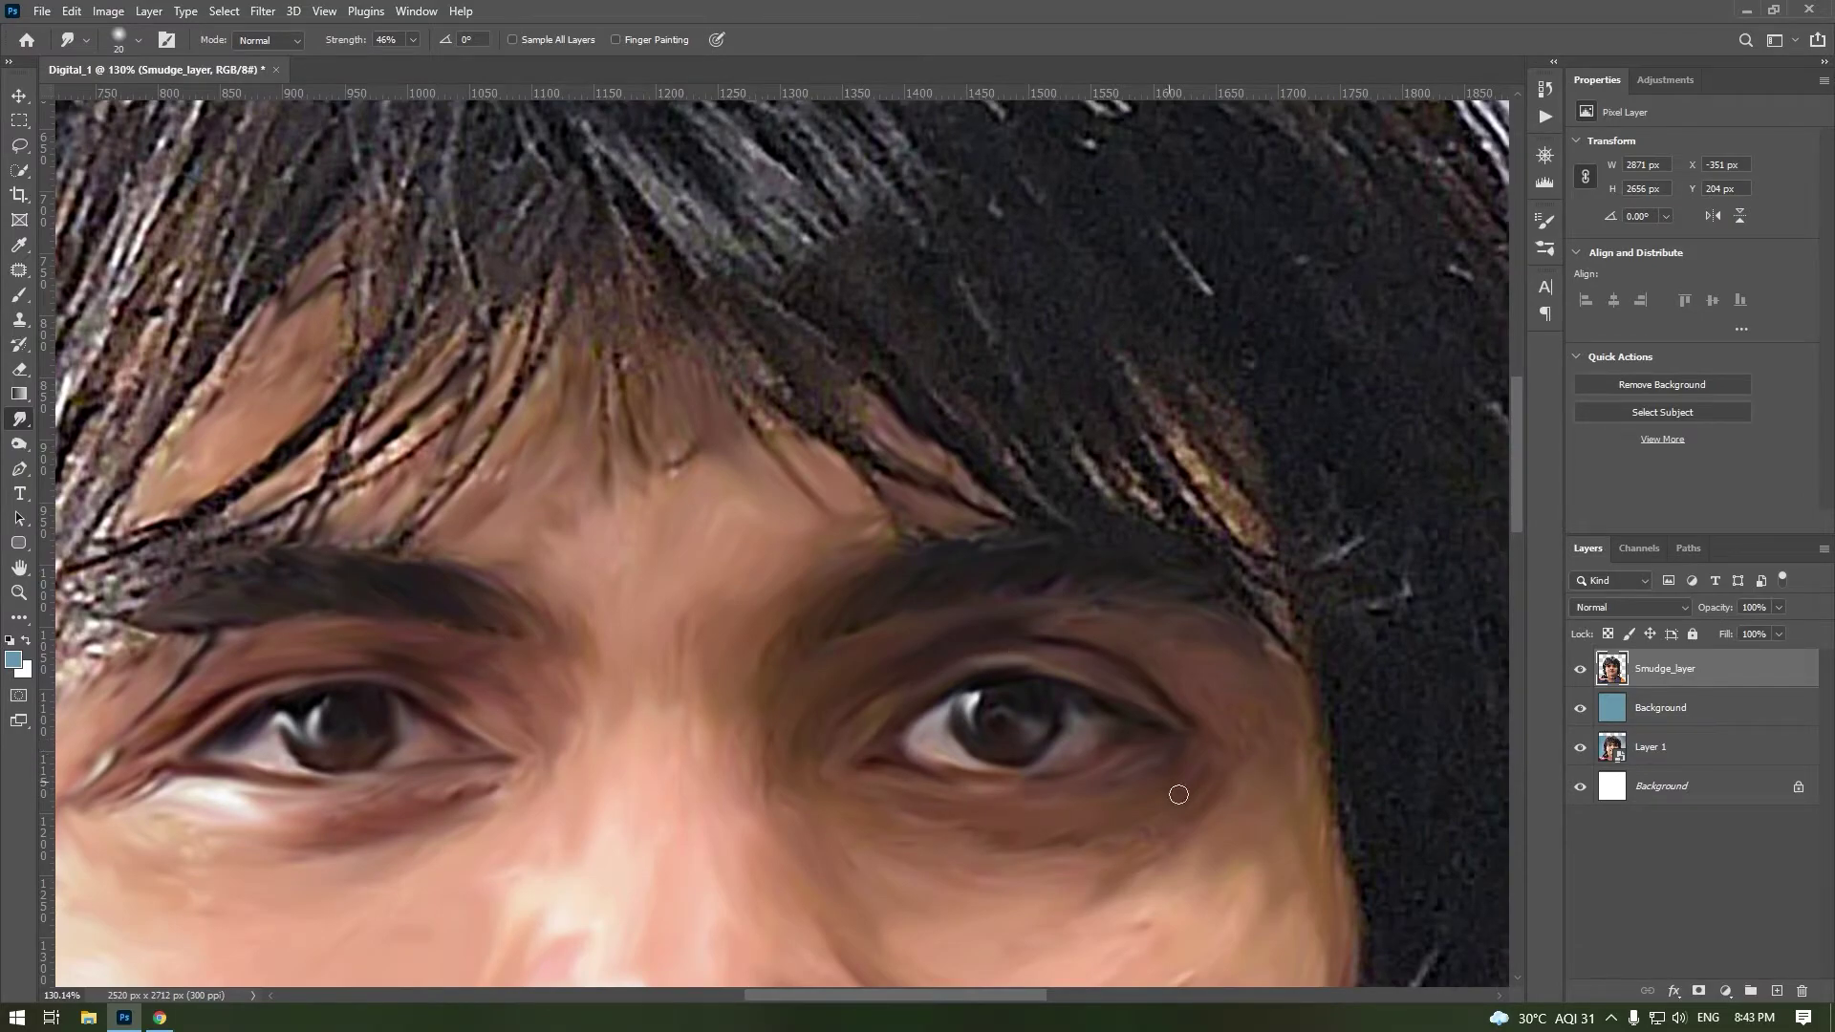
drag(1178, 794, 825, 434)
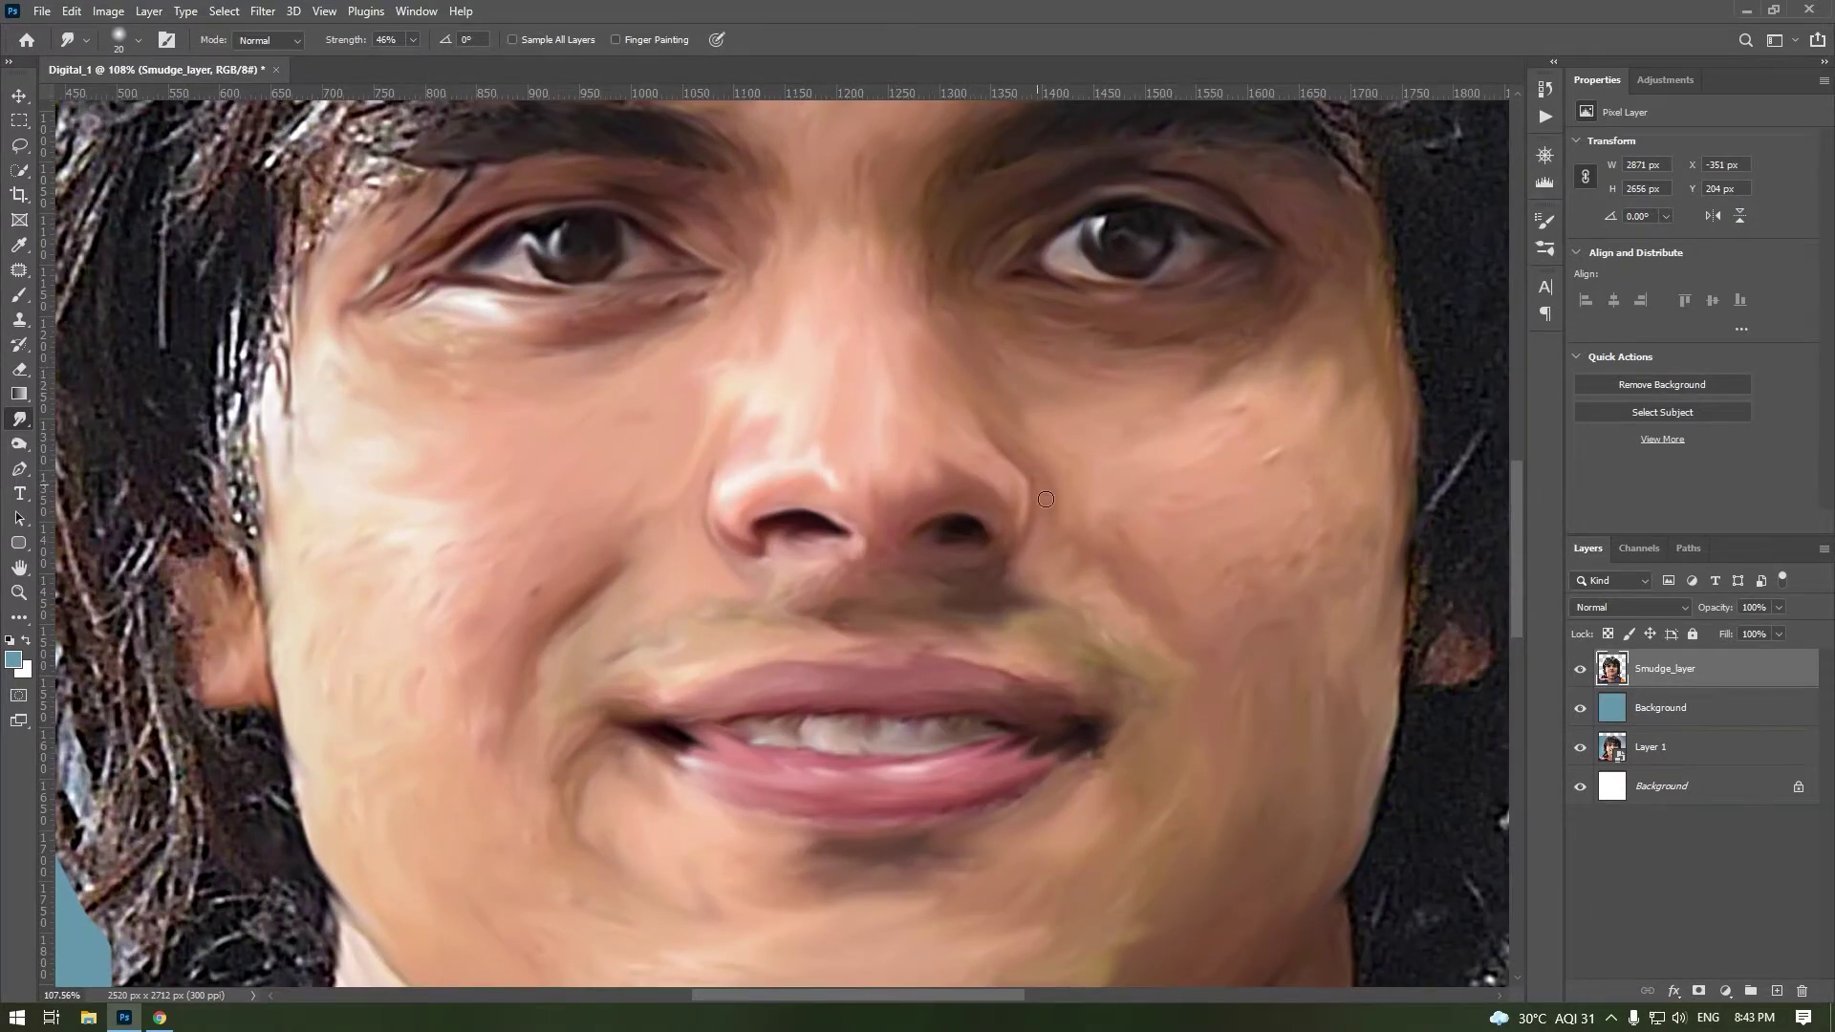
scroll(923, 713, up, 3)
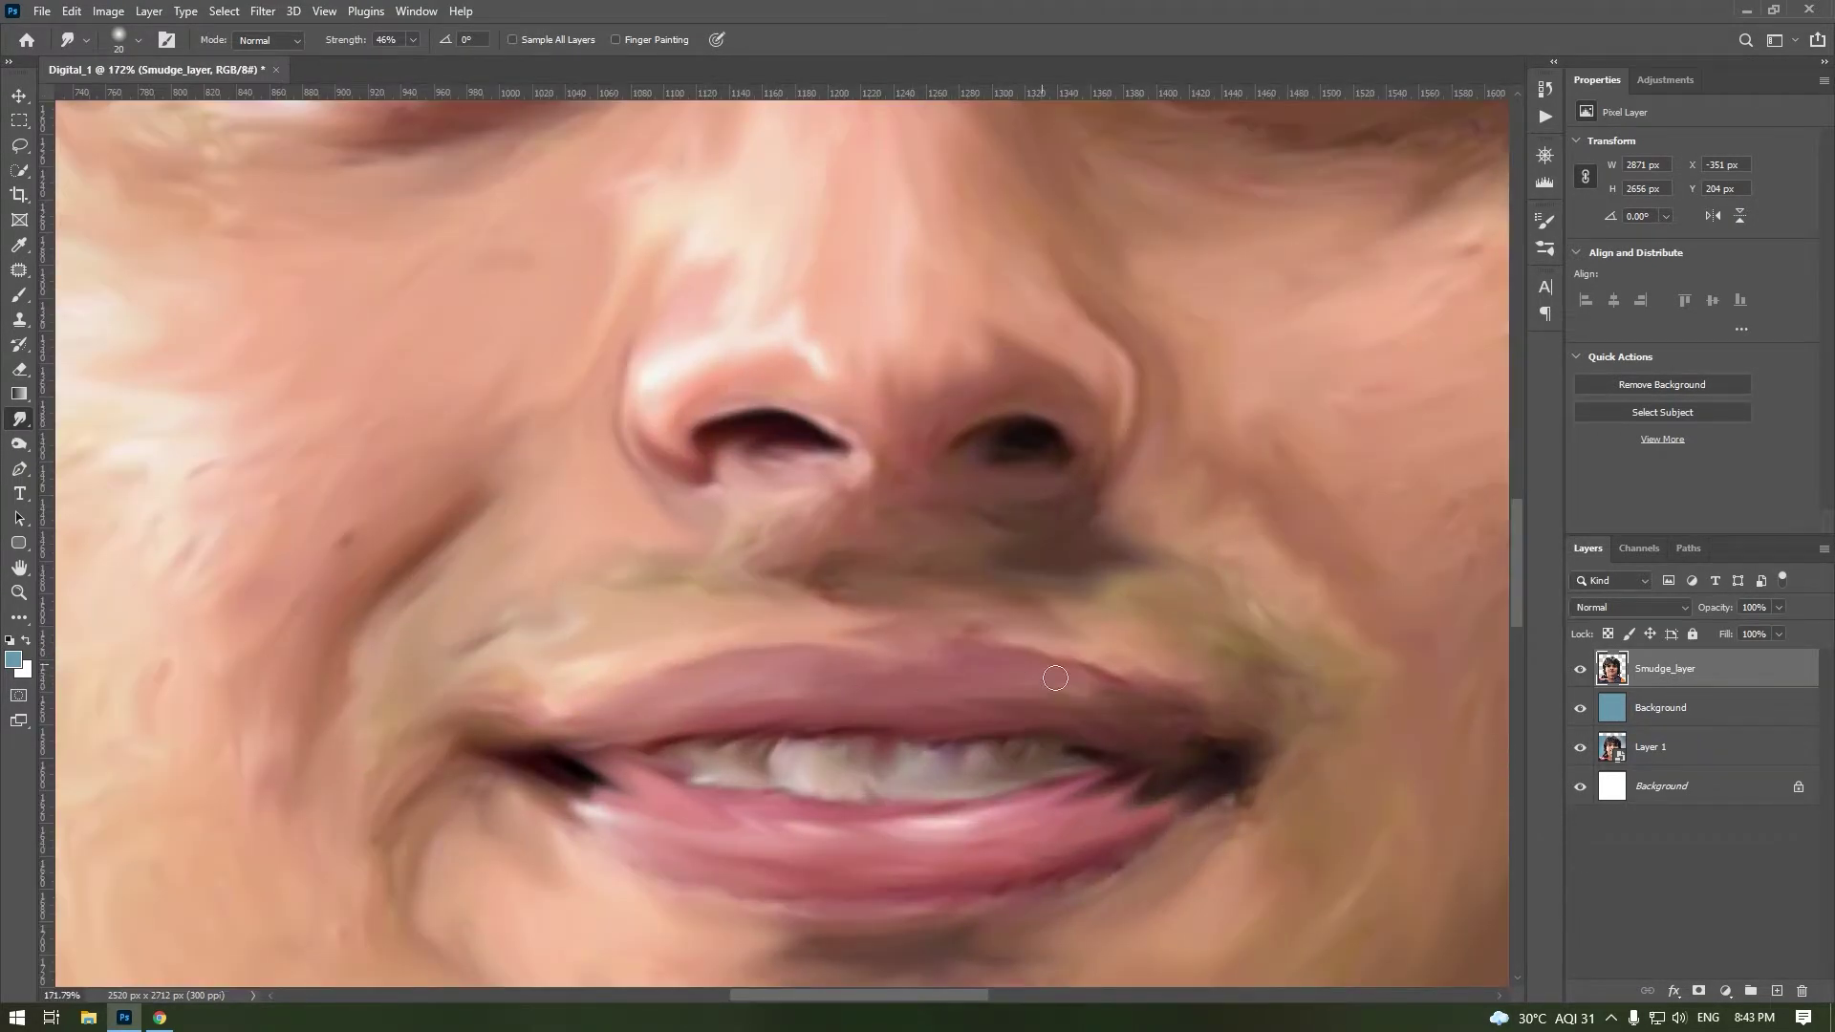
scroll(1055, 678, down, 5)
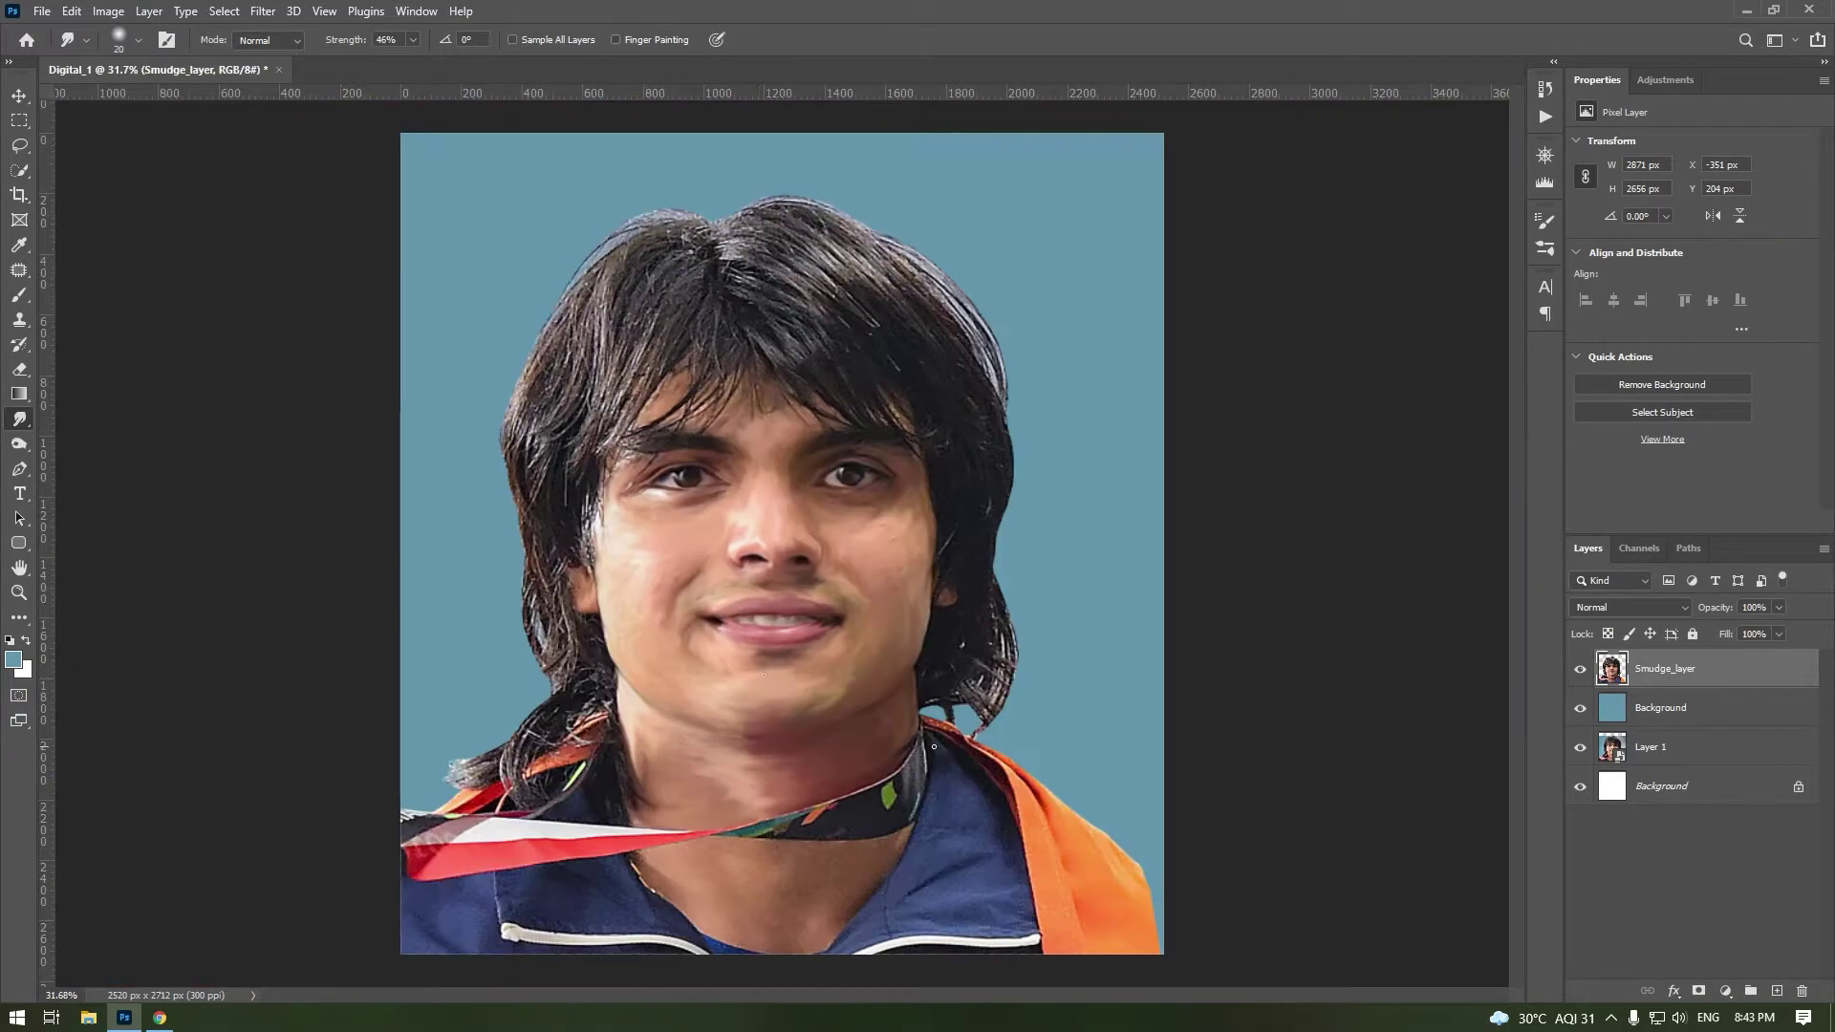
drag(799, 711, 429, 665)
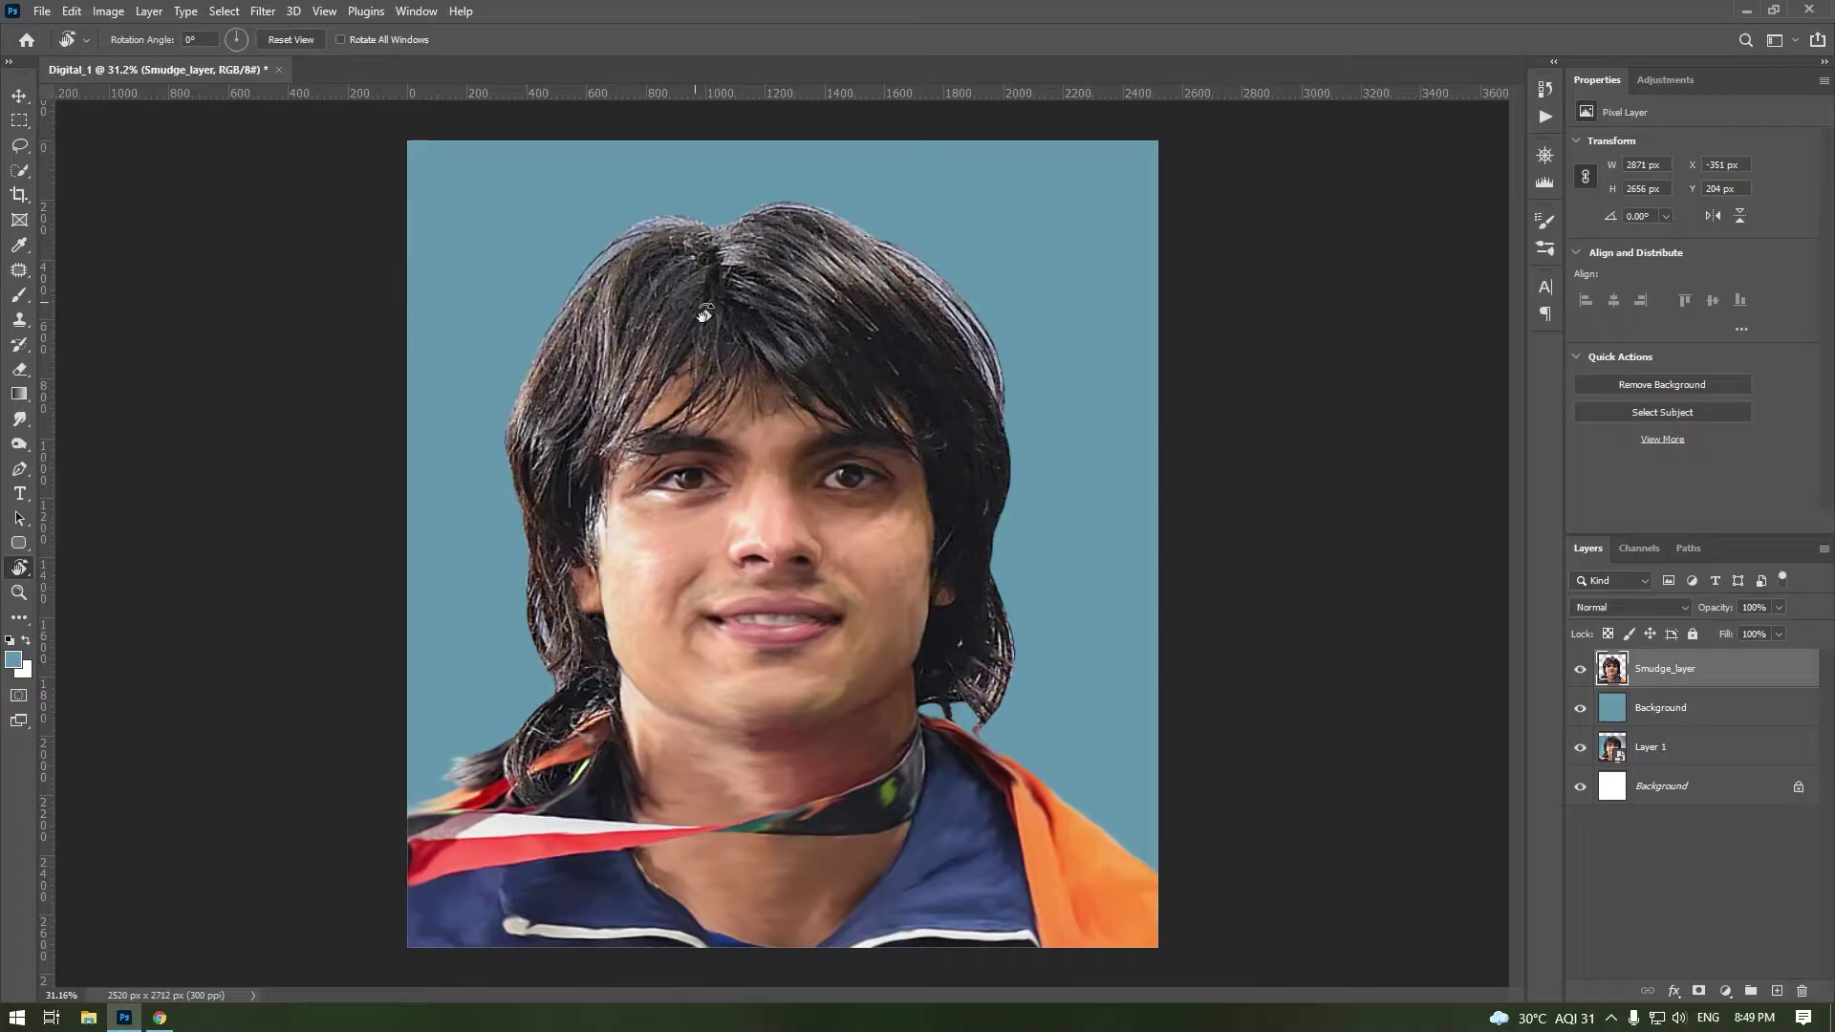
Step: Rotate the view to 66° and smudge the hair along the neck, left edge and temple
mouse_move(717, 319)
mouse_down()
mouse_move(969, 385)
mouse_move(1051, 382)
mouse_up()
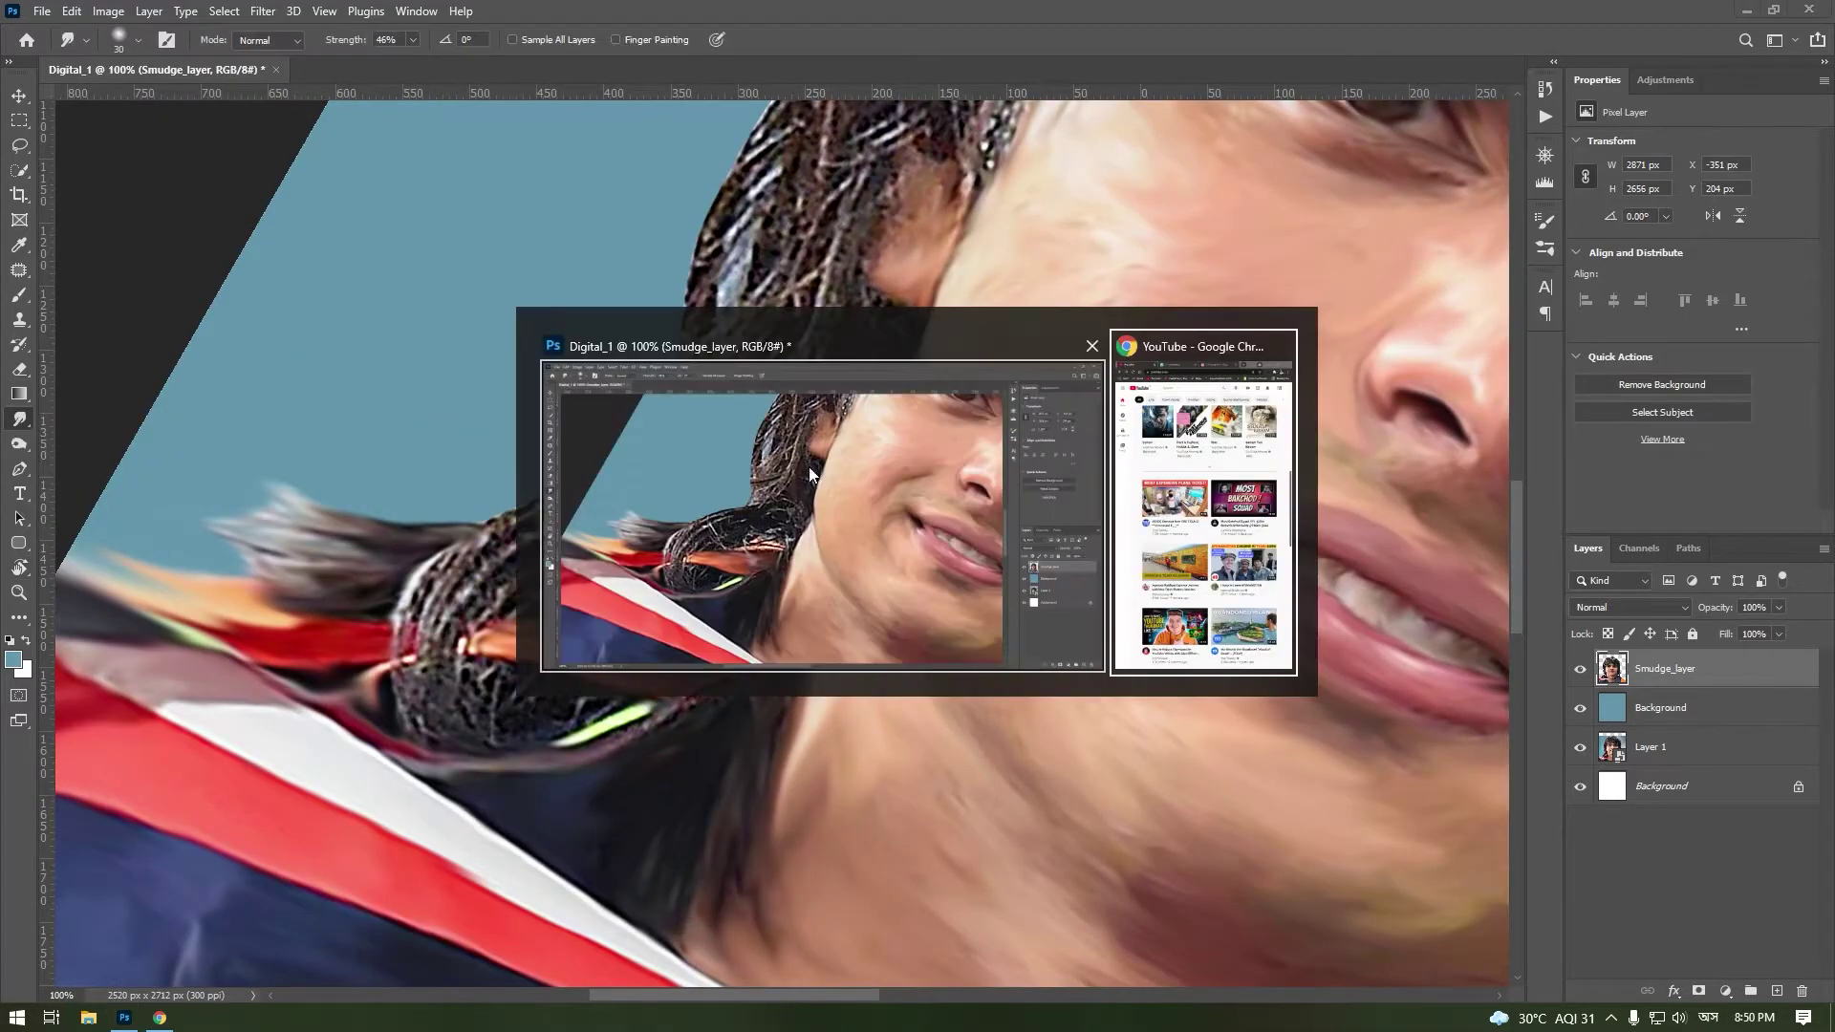
mouse_move(469, 689)
mouse_down()
mouse_move(516, 540)
mouse_move(625, 516)
mouse_move(449, 669)
mouse_move(741, 692)
mouse_move(596, 765)
mouse_up()
scroll(742, 691, up, 3)
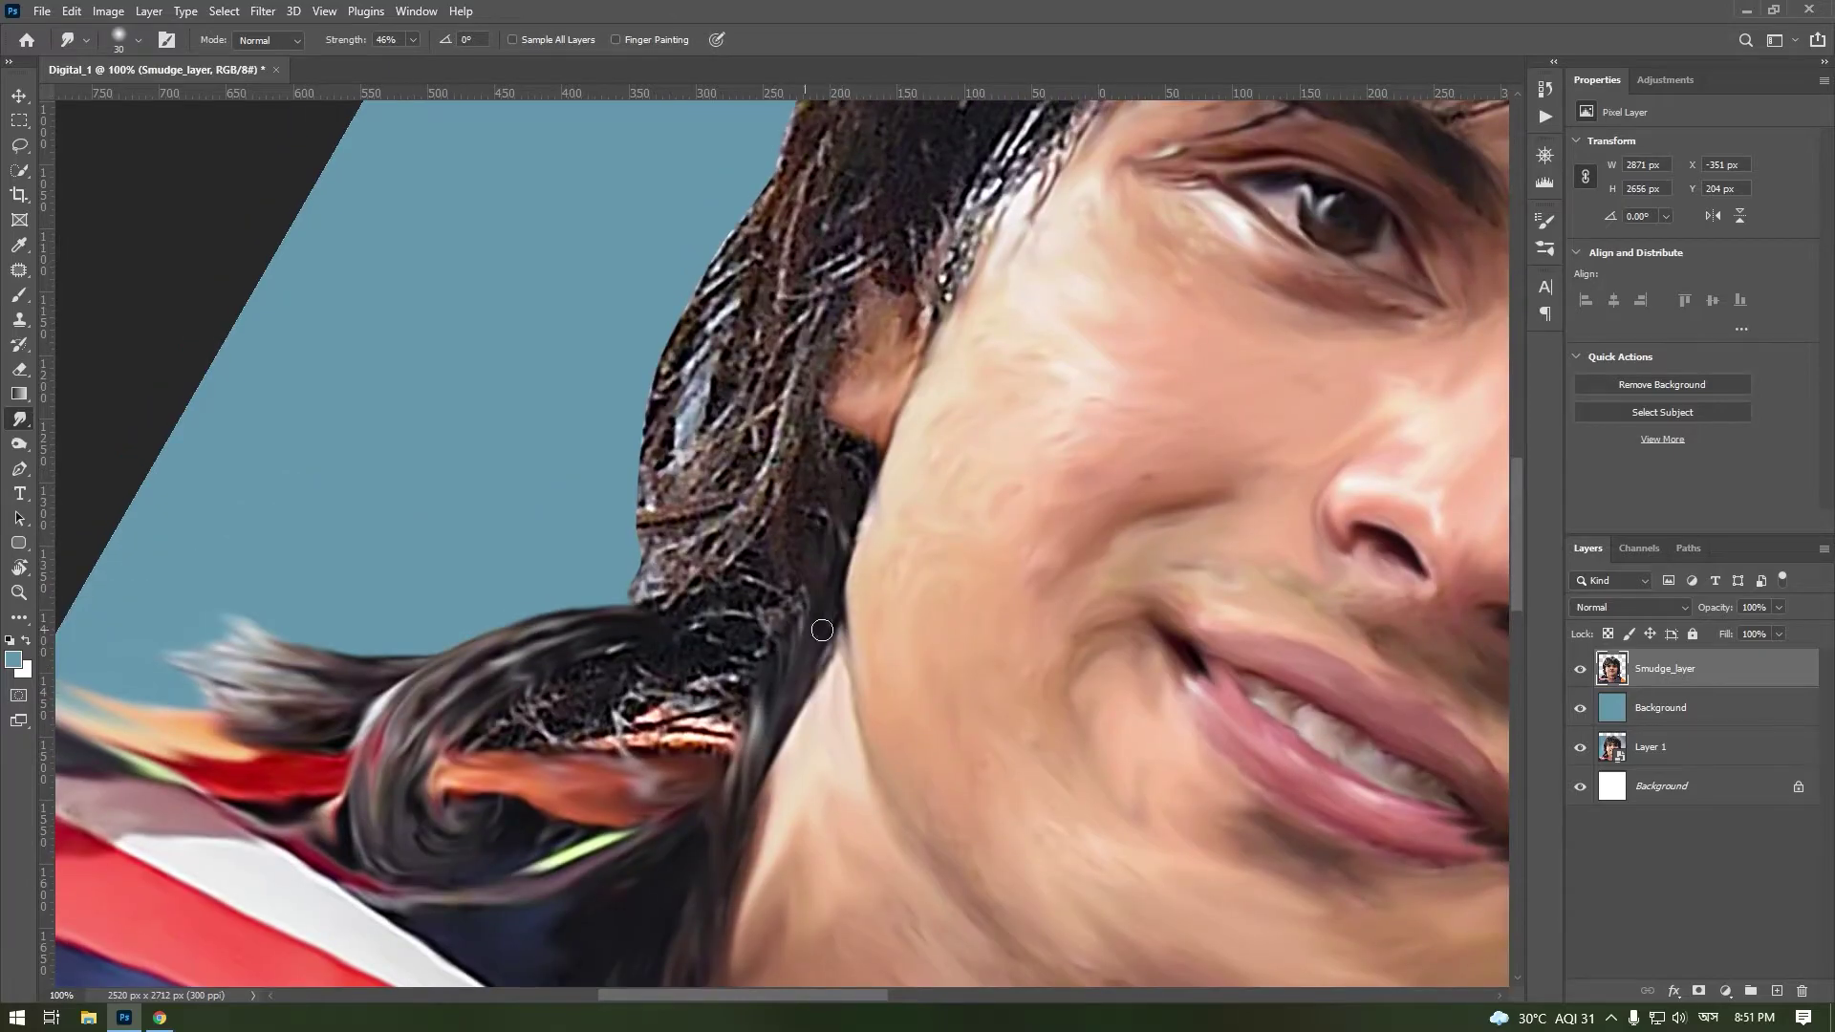
drag(721, 810, 640, 468)
mouse_move(726, 612)
mouse_down()
mouse_move(707, 382)
mouse_move(612, 772)
mouse_move(659, 478)
mouse_move(765, 315)
mouse_up()
scroll(612, 772, up, 3)
drag(841, 668, 955, 363)
drag(1099, 267, 894, 448)
Step: Smudge the left-edge, crown and fringe hair into flowing strokes
scroll(894, 448, up, 5)
mouse_move(770, 656)
mouse_down()
mouse_move(668, 516)
mouse_move(688, 383)
mouse_up()
mouse_move(1051, 230)
mouse_down()
mouse_move(747, 507)
mouse_move(955, 239)
mouse_up()
drag(1127, 143, 860, 535)
drag(1127, 210, 841, 564)
mouse_move(822, 688)
mouse_down()
mouse_move(1083, 570)
mouse_move(790, 532)
mouse_up()
Step: Turn the view upside down and redirect strands below the eye and near the parting with a 15 px brush
mouse_move(516, 611)
mouse_down()
mouse_move(887, 410)
mouse_move(668, 669)
mouse_up()
drag(841, 573, 478, 832)
mouse_move(898, 688)
mouse_down()
mouse_move(545, 841)
mouse_move(398, 643)
mouse_up()
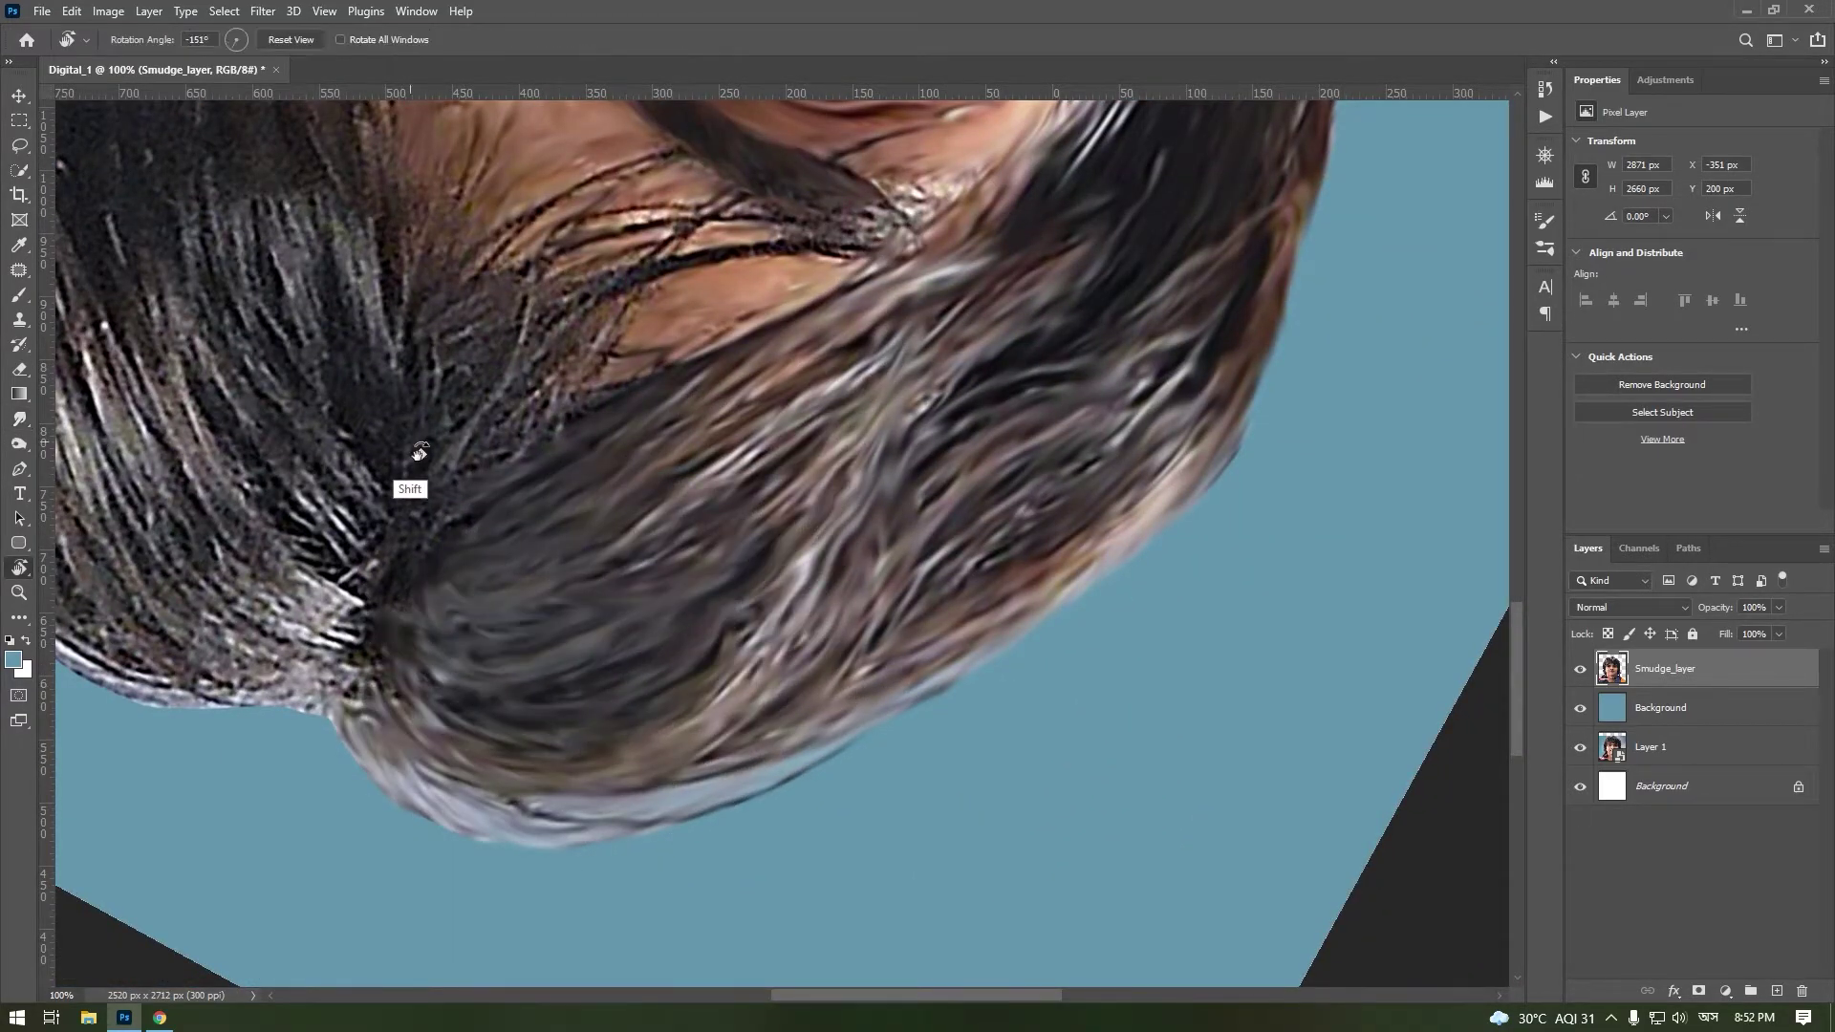
scroll(409, 459, up, 5)
mouse_move(497, 716)
mouse_down()
mouse_move(618, 541)
mouse_move(860, 478)
mouse_move(745, 392)
mouse_up()
key(bracketleft)
drag(659, 487, 483, 601)
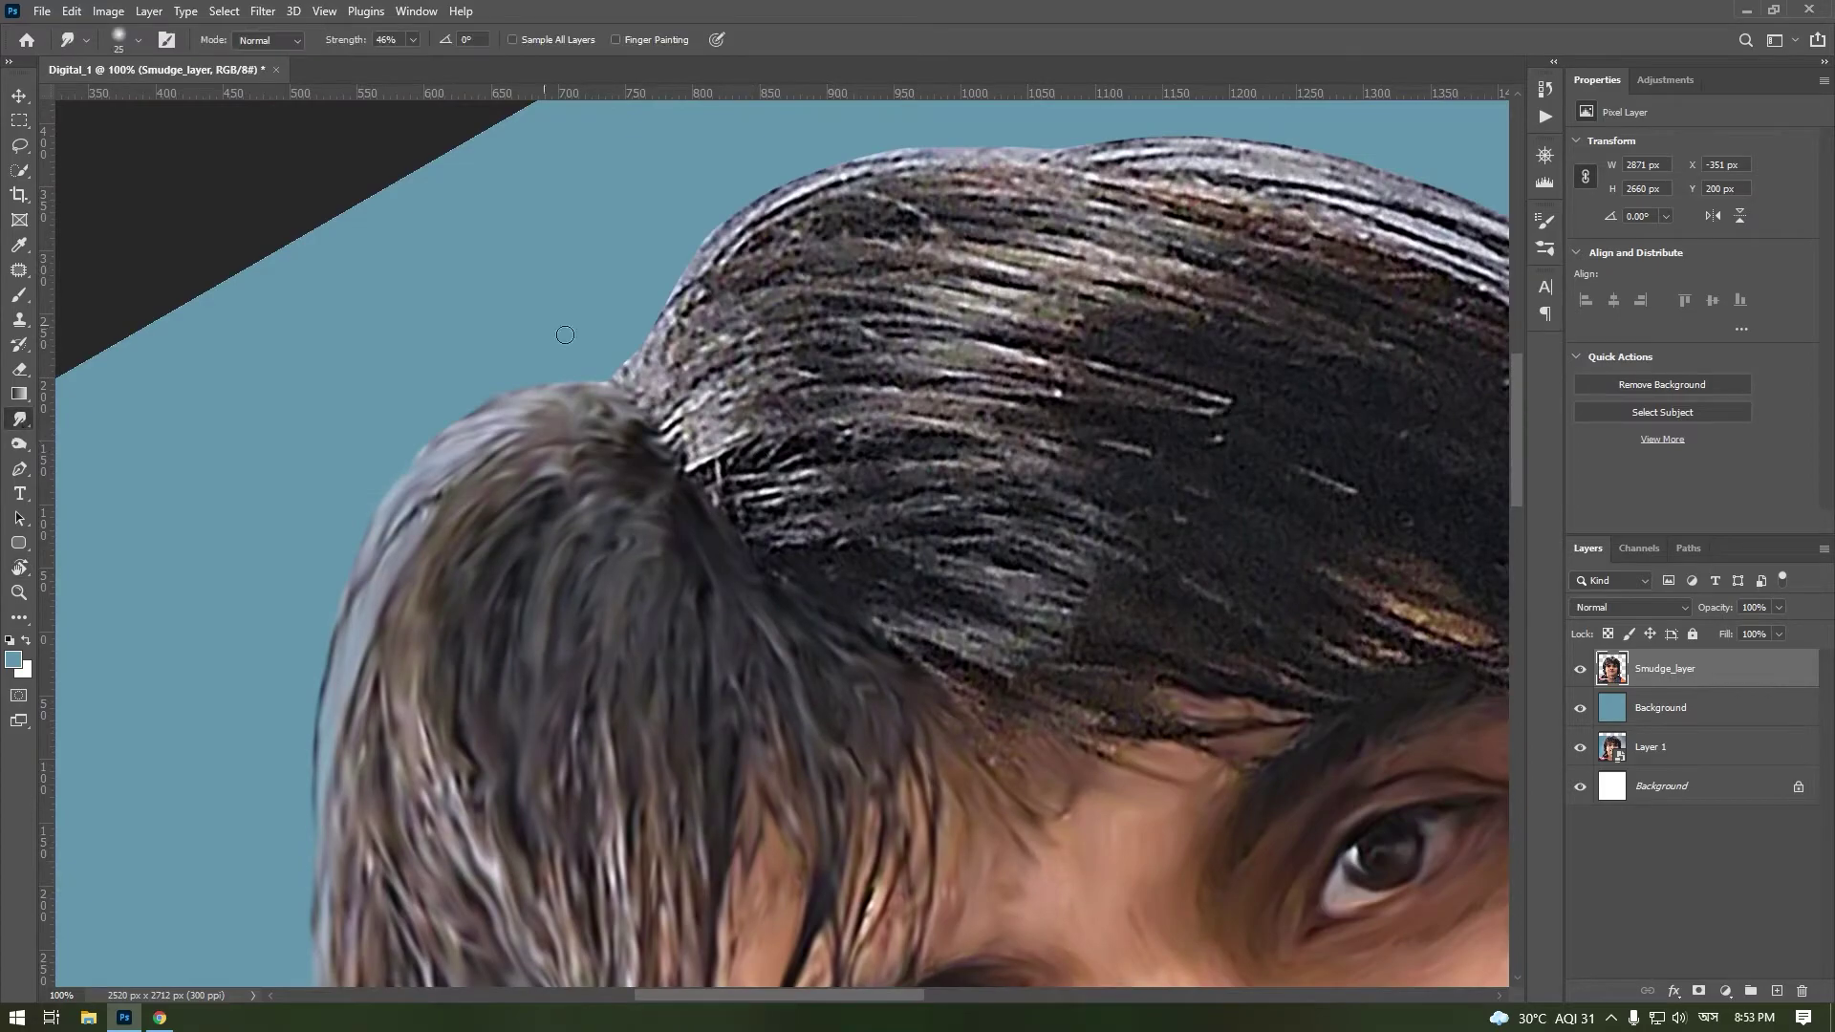
mouse_move(565, 335)
mouse_down()
mouse_move(812, 526)
mouse_move(647, 532)
mouse_up()
Step: Smear the strands beside the eye and smooth the top and upper-left hairline
key(r)
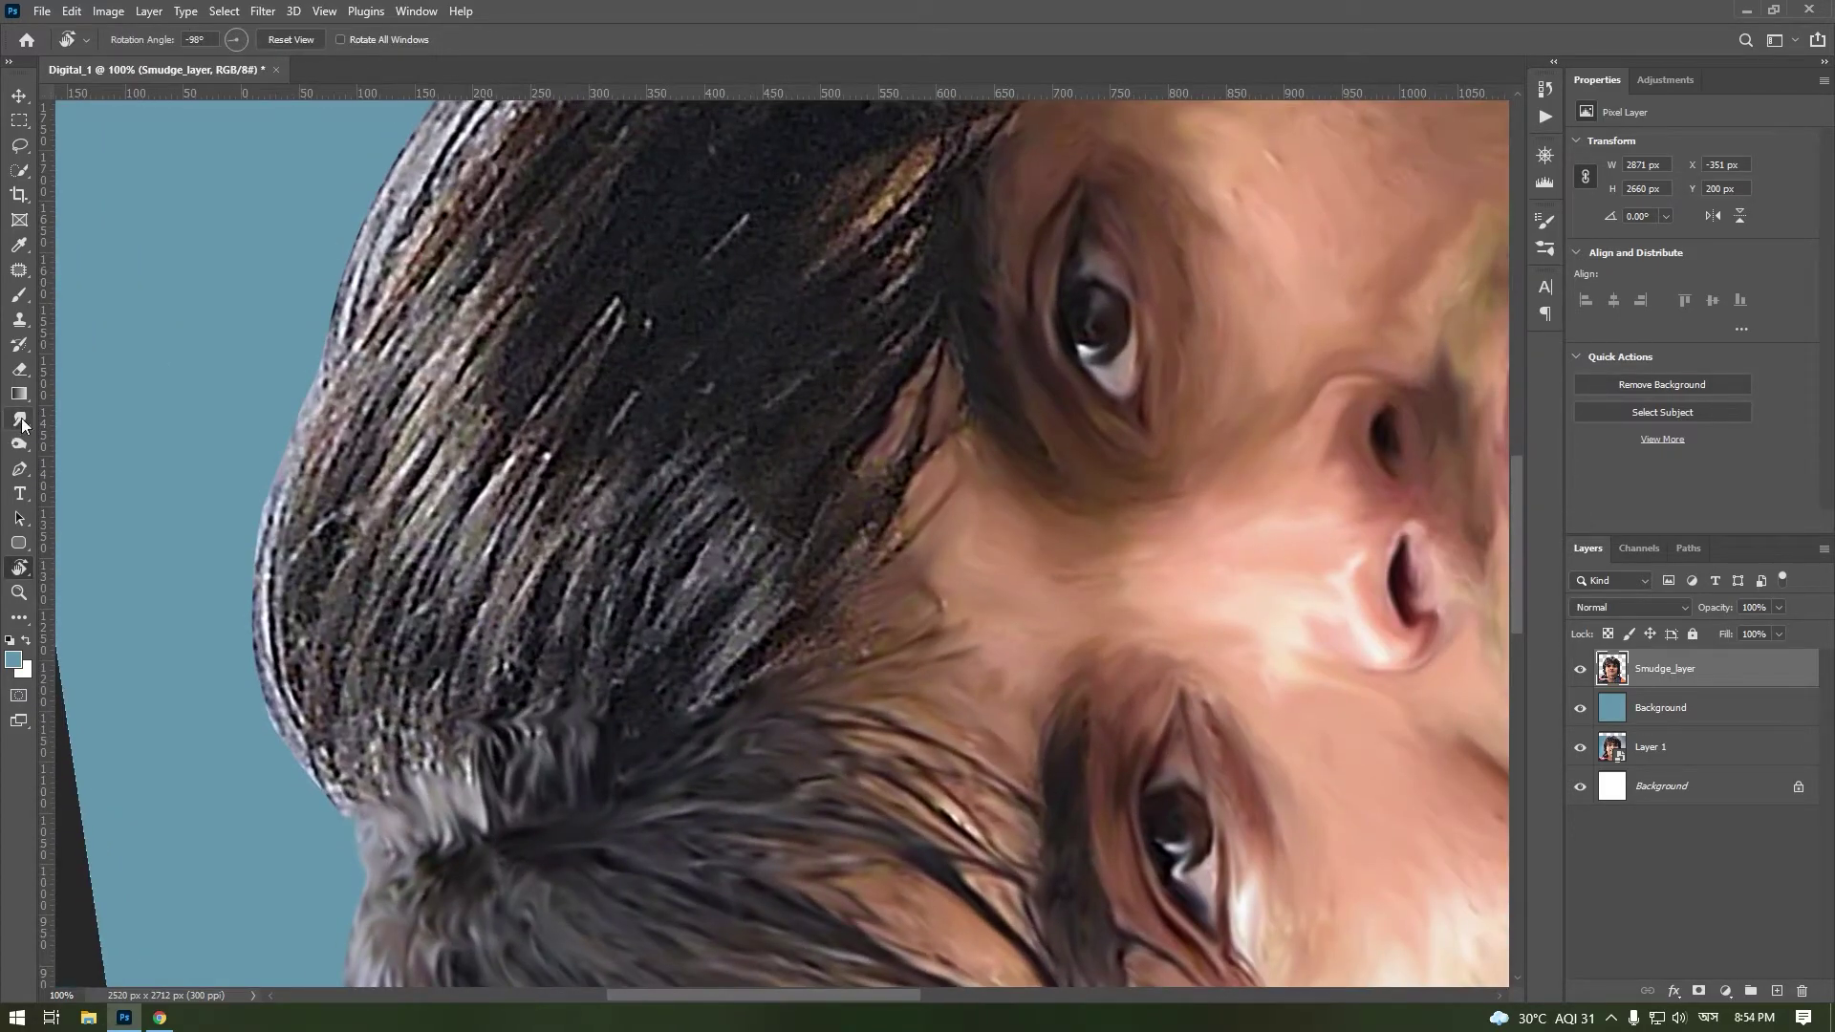
click(19, 418)
drag(779, 580, 729, 690)
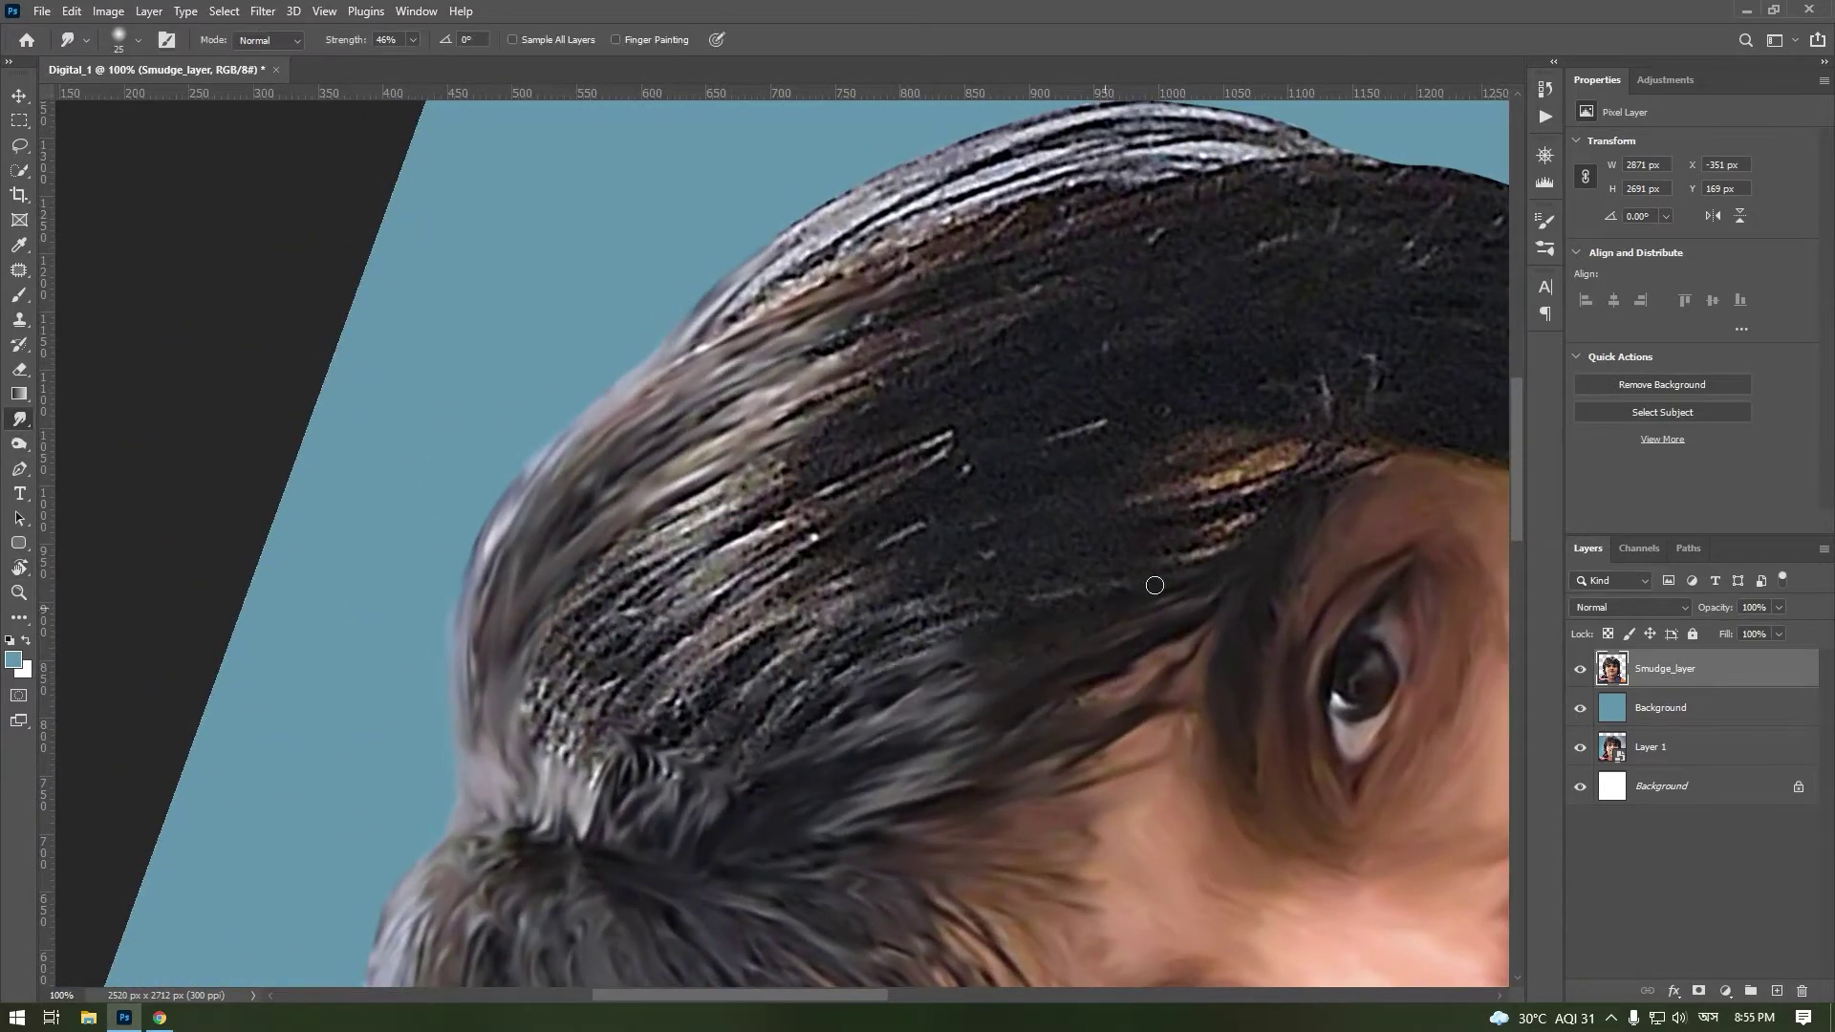
mouse_move(860, 669)
mouse_down()
mouse_move(633, 638)
mouse_move(841, 411)
mouse_up()
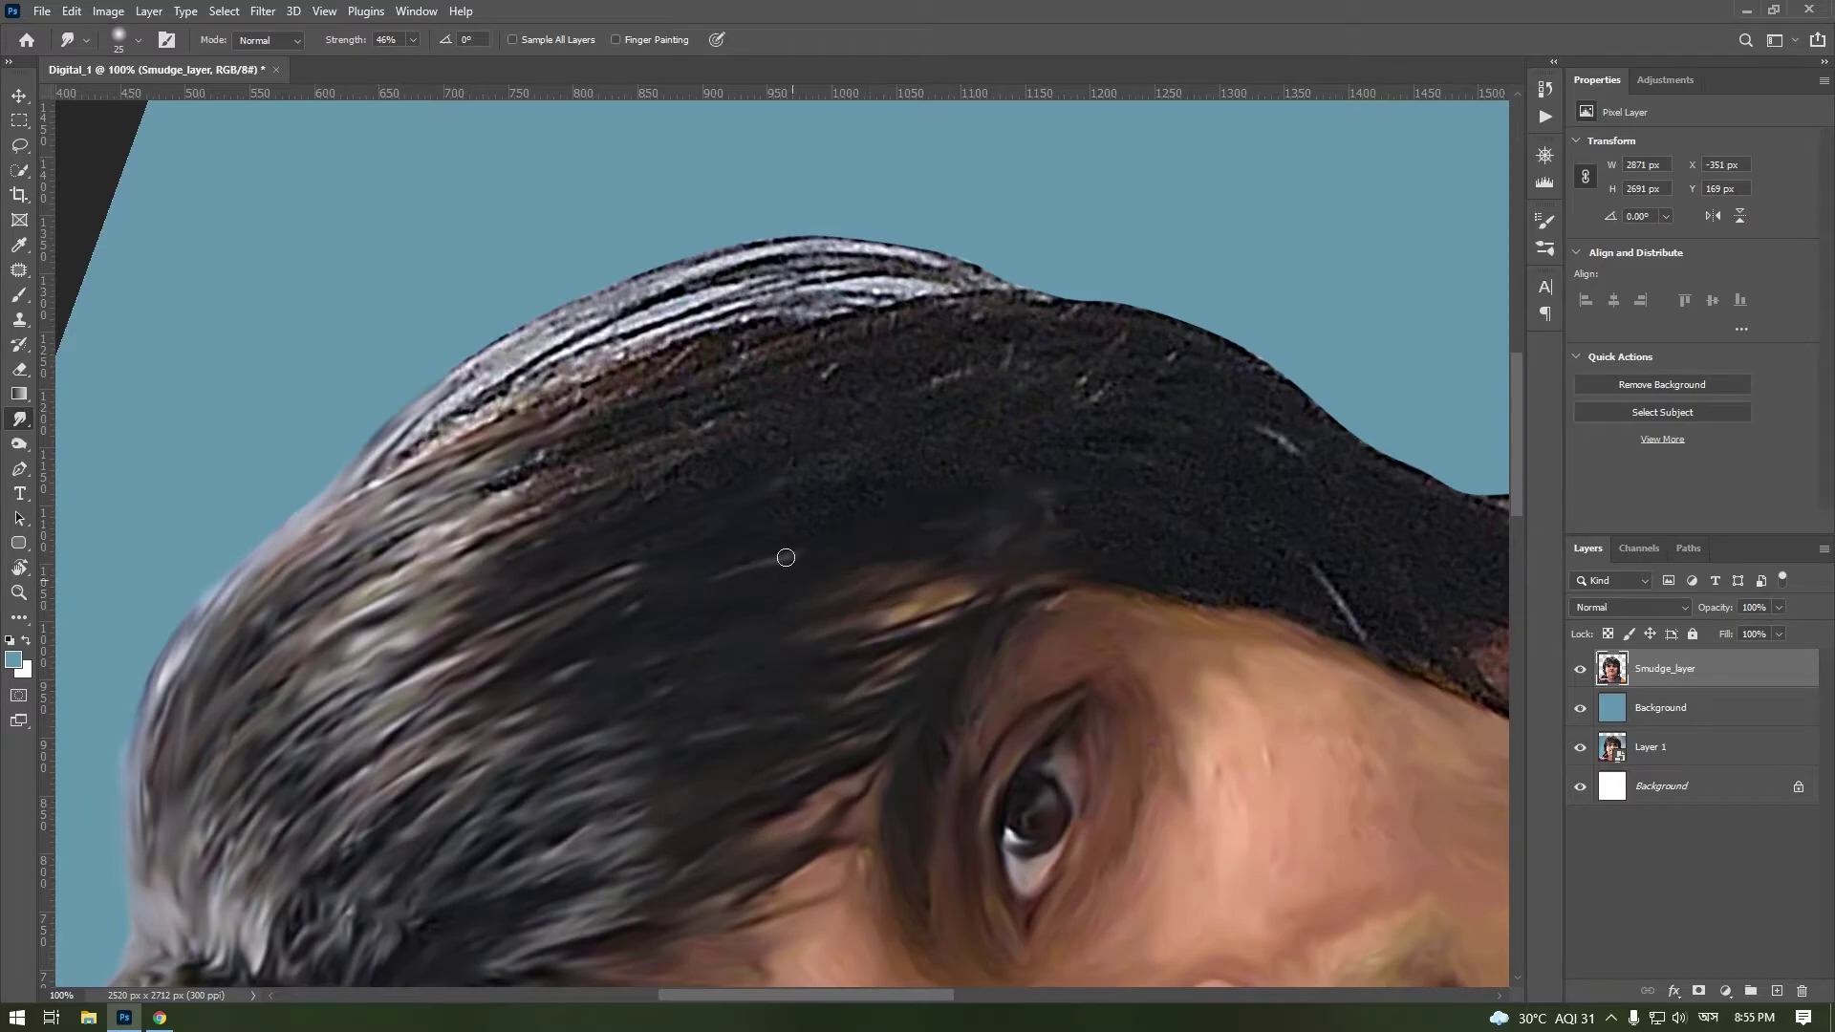
mouse_move(786, 557)
mouse_down()
mouse_move(560, 509)
mouse_move(942, 315)
mouse_up()
Step: Rotate the canvas and smudge the hair tip along its edge with a smaller brush
key(r)
mouse_move(946, 426)
mouse_down()
mouse_move(563, 560)
mouse_move(583, 669)
mouse_move(1019, 367)
mouse_up()
scroll(526, 571, up, 3)
key([)
mouse_move(1045, 228)
mouse_down()
mouse_move(822, 286)
mouse_move(735, 402)
mouse_up()
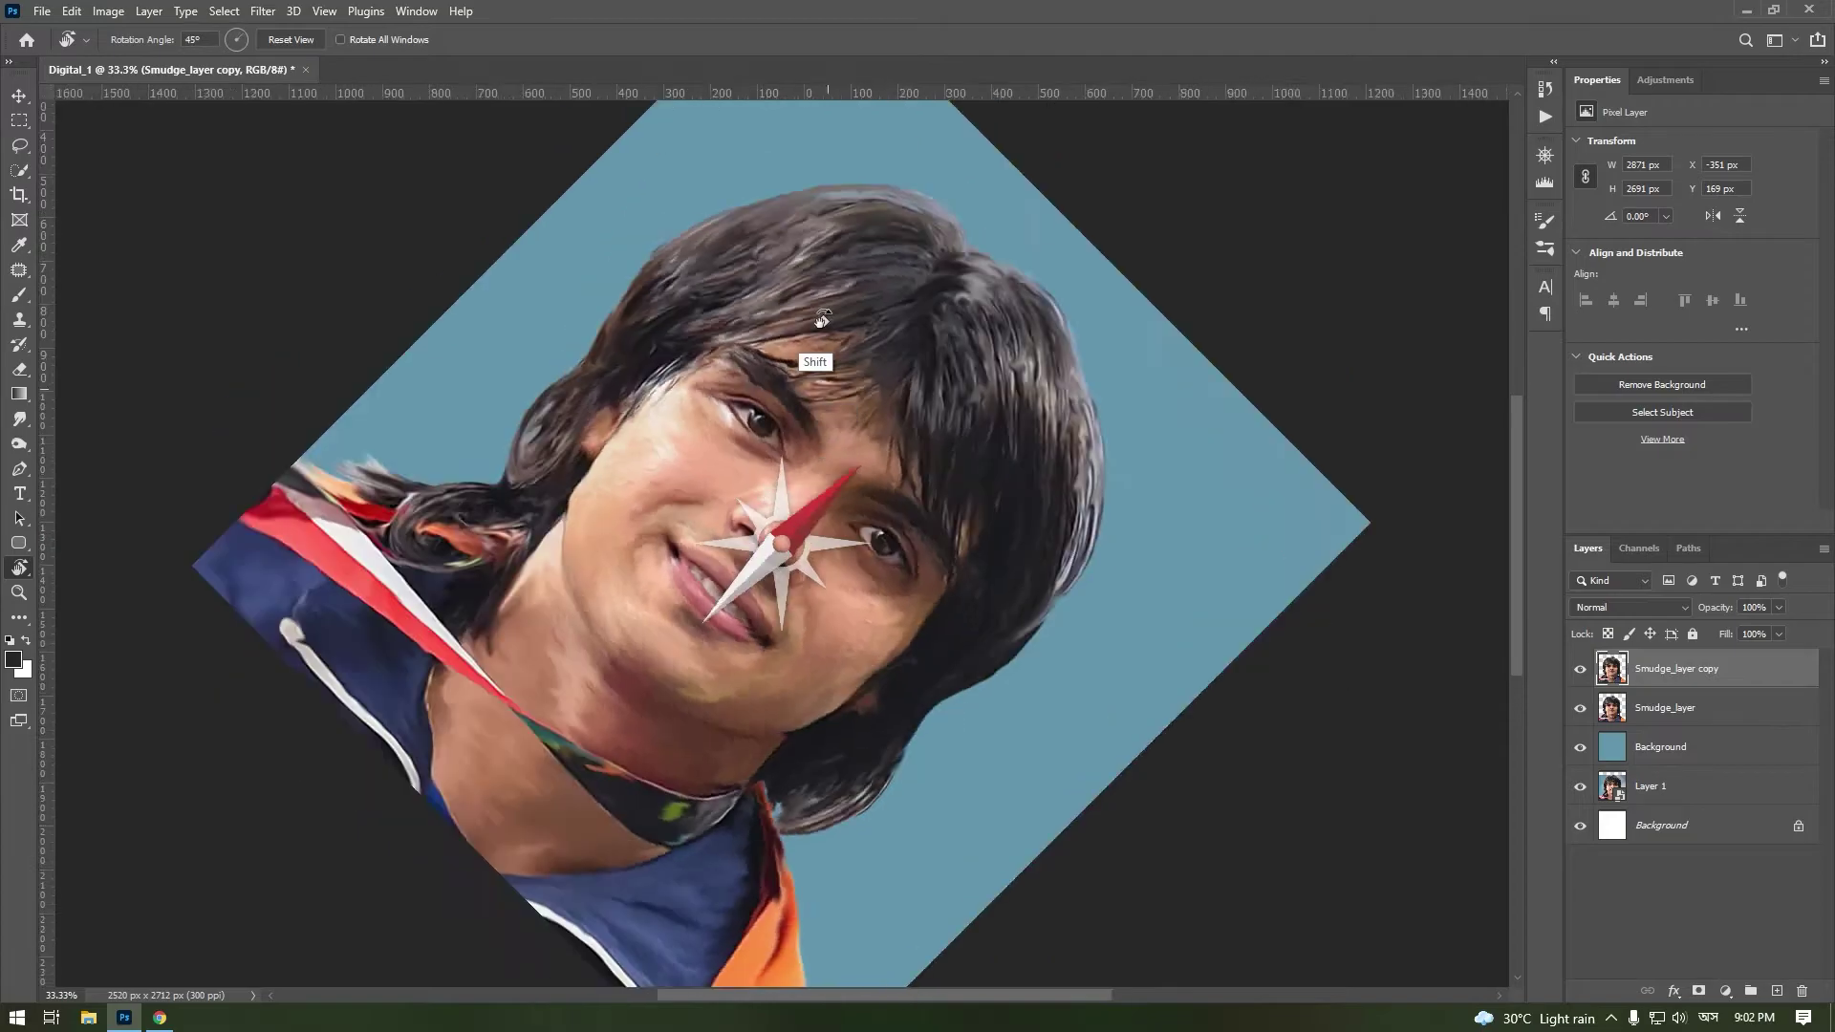
Step: Zoom in, set 32% opacity, and smooth the left and lower-left hair edges
key(ctrl+plus)
key(b)
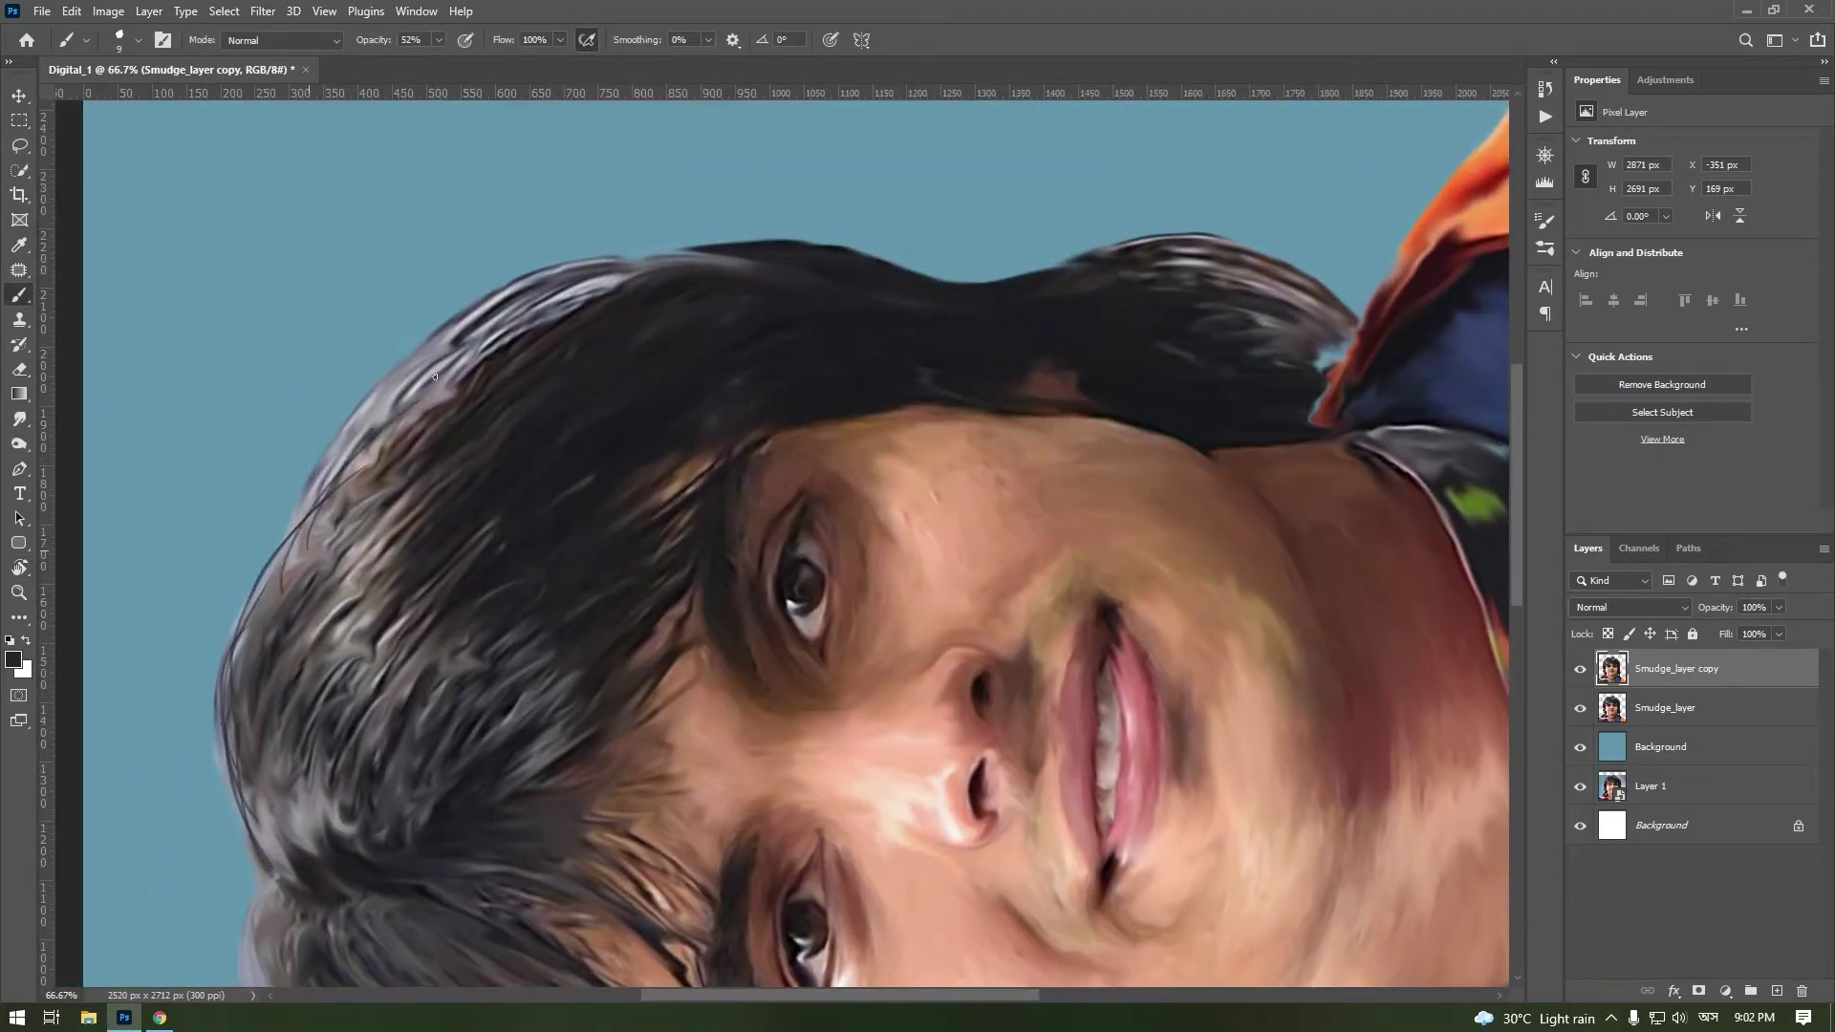
key(3)
key(2)
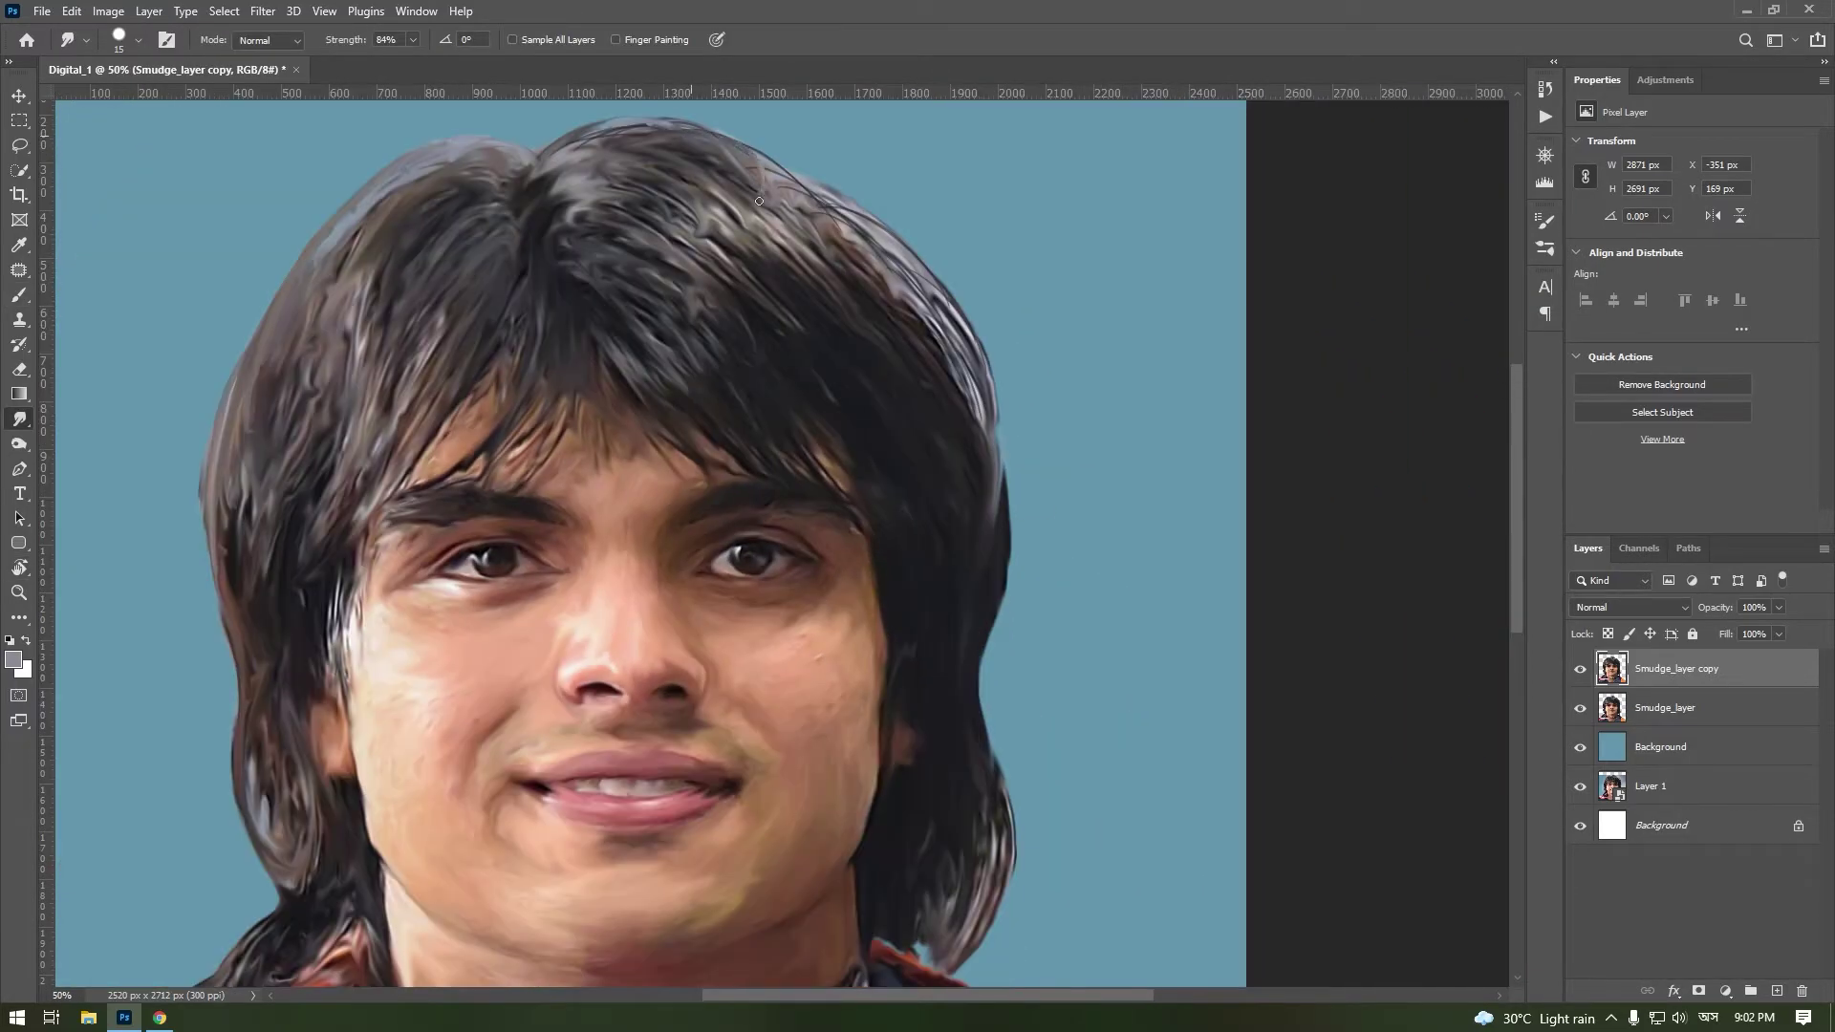
scroll(324, 629, up, 5)
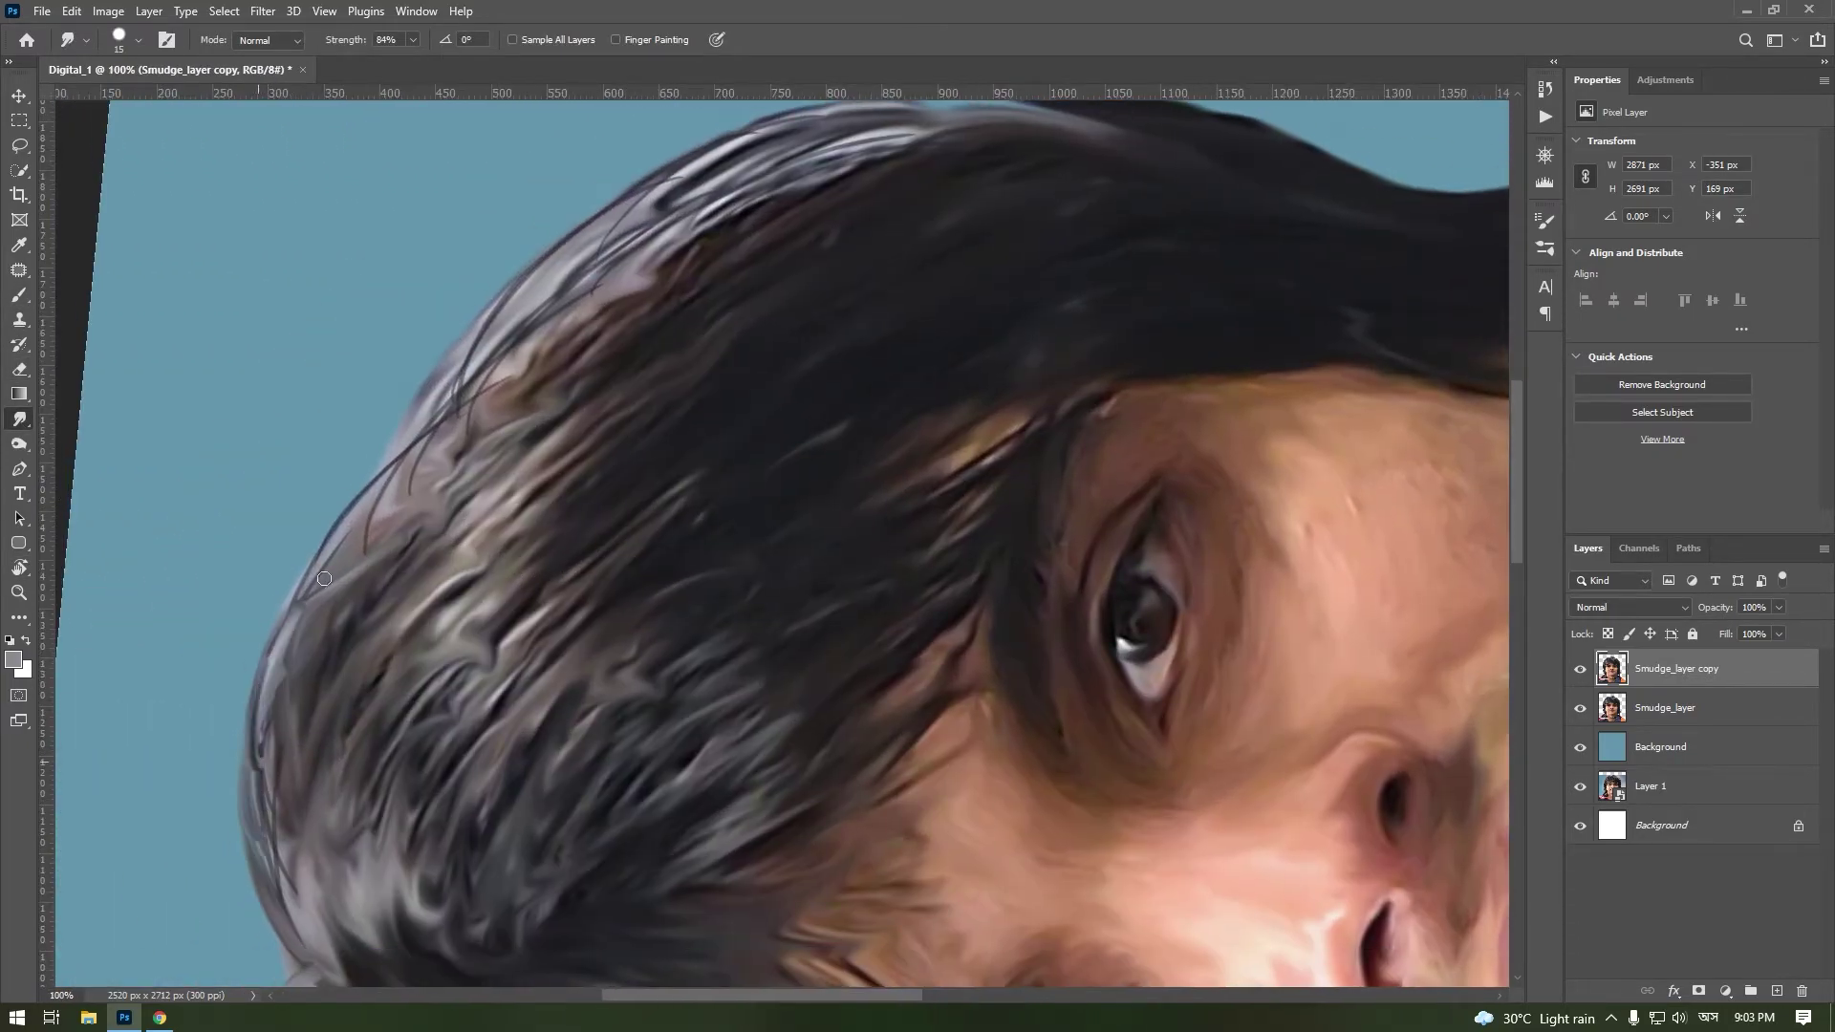
drag(273, 665, 402, 459)
drag(334, 573, 535, 382)
drag(430, 497, 554, 373)
drag(298, 912, 398, 486)
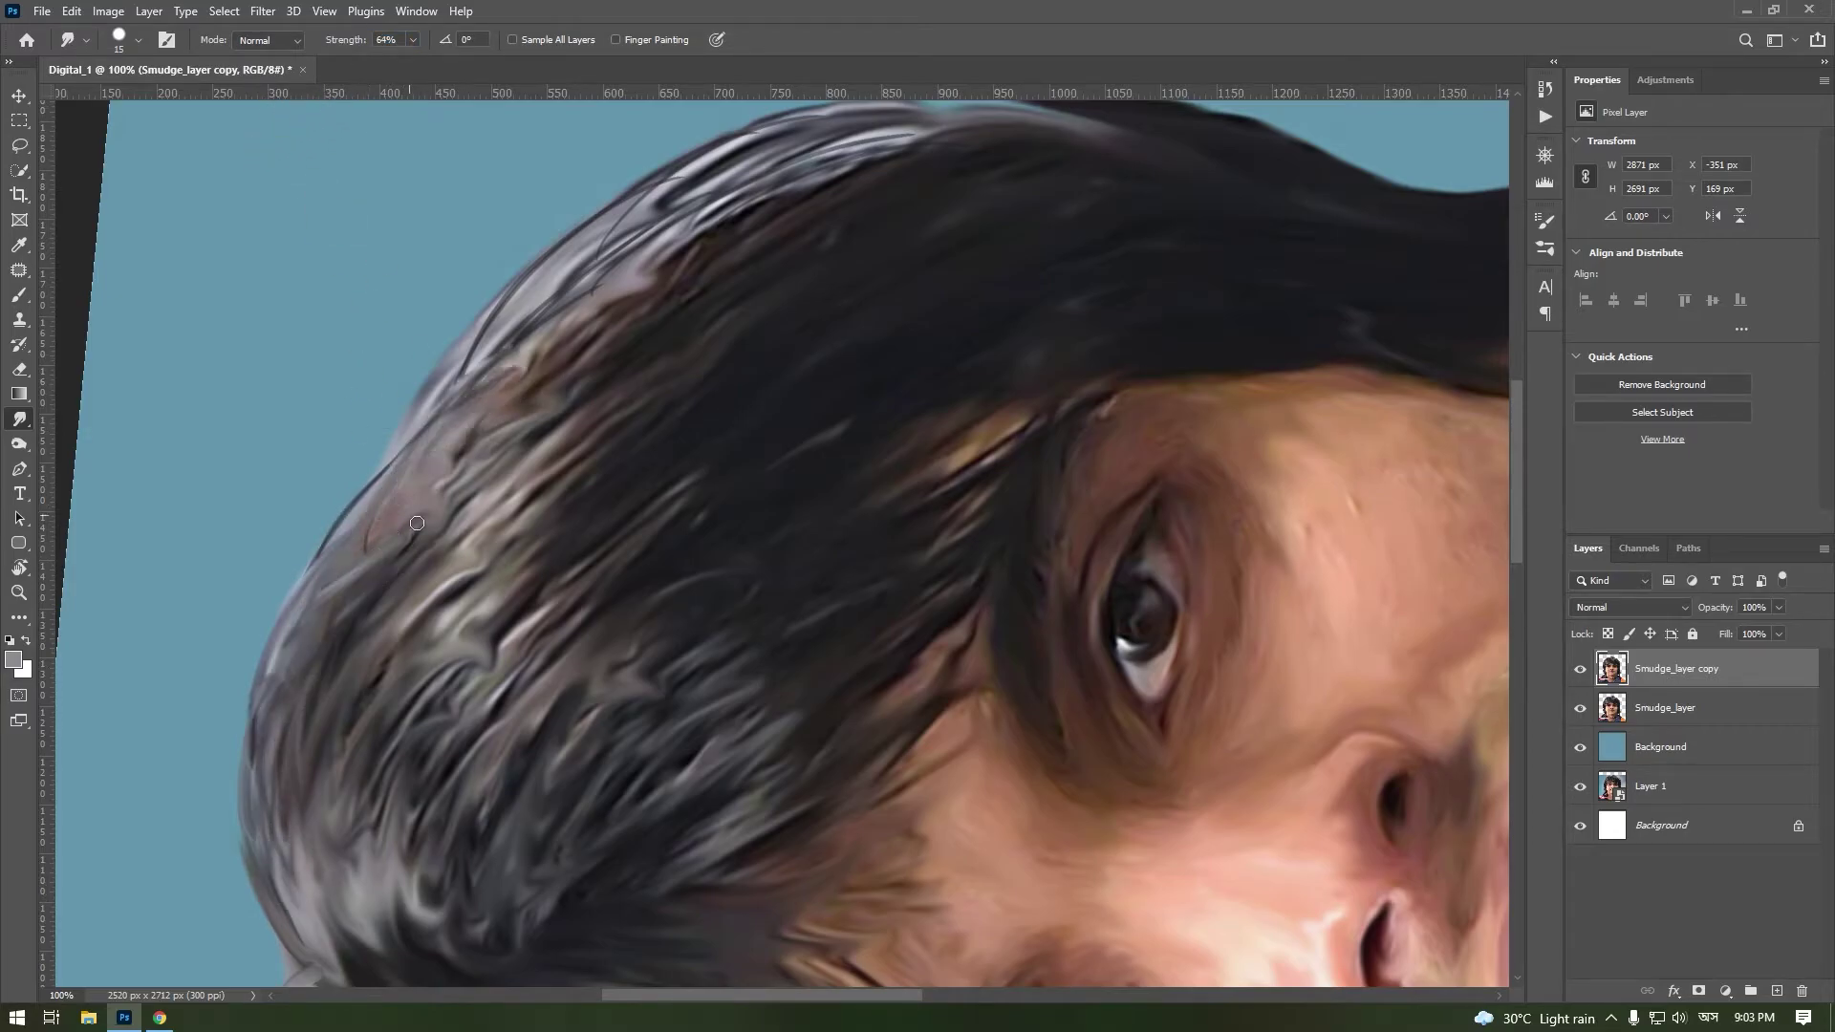
Step: Smooth the bright streaky top hair strands and the left cheek and jawline
drag(545, 331, 621, 253)
scroll(621, 253, up, 2)
drag(573, 401, 793, 282)
drag(555, 440, 764, 330)
drag(516, 468, 917, 291)
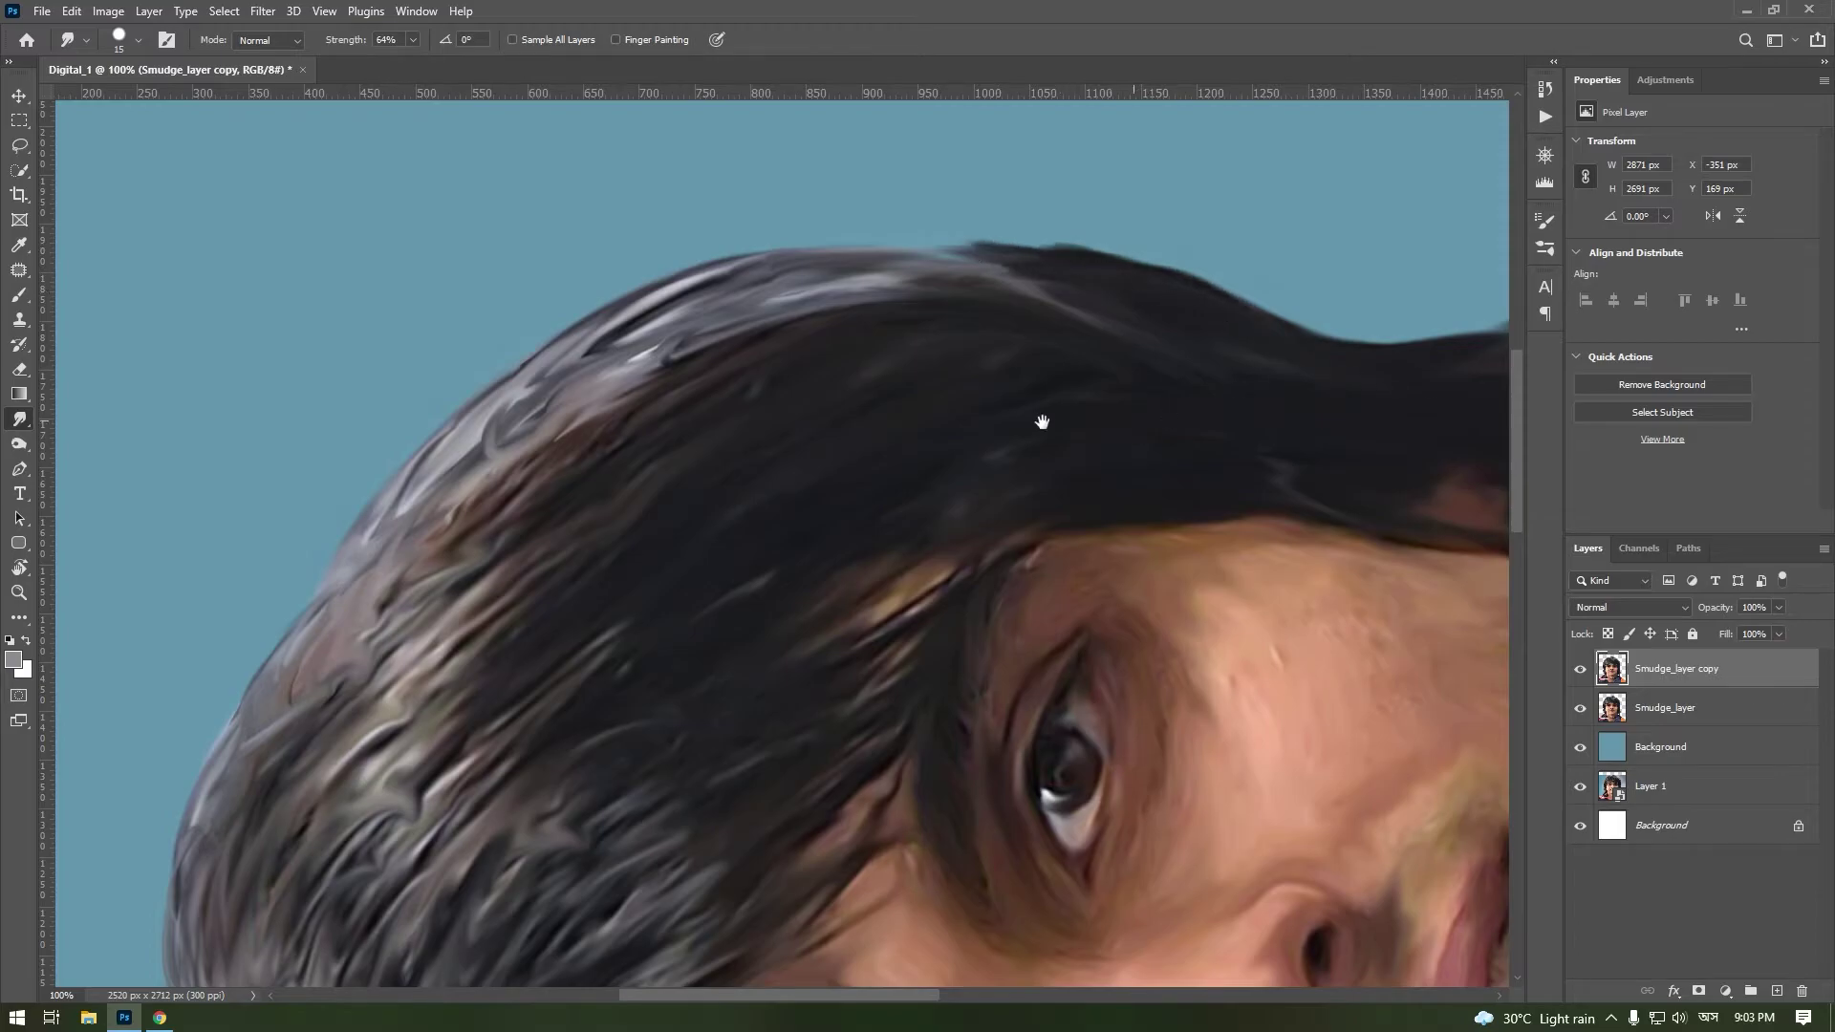
drag(1042, 422, 573, 422)
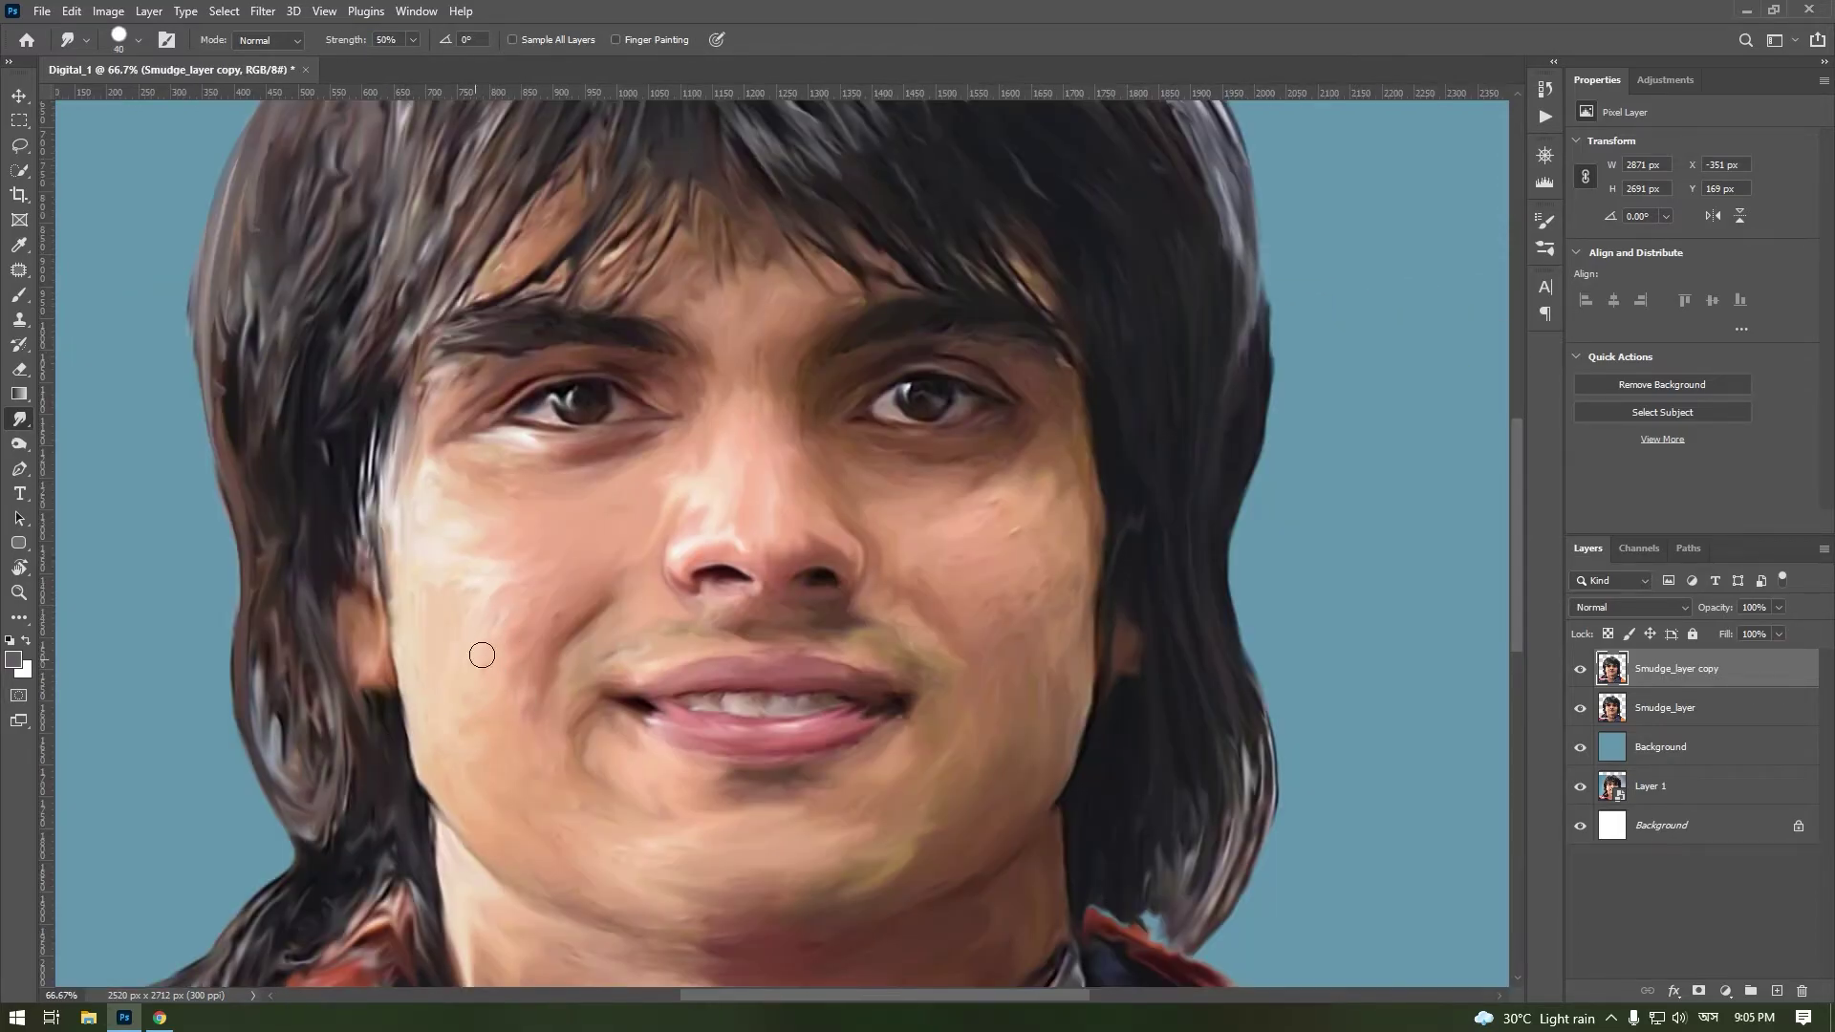
mouse_move(555, 816)
mouse_down()
mouse_move(475, 634)
mouse_move(630, 917)
mouse_up()
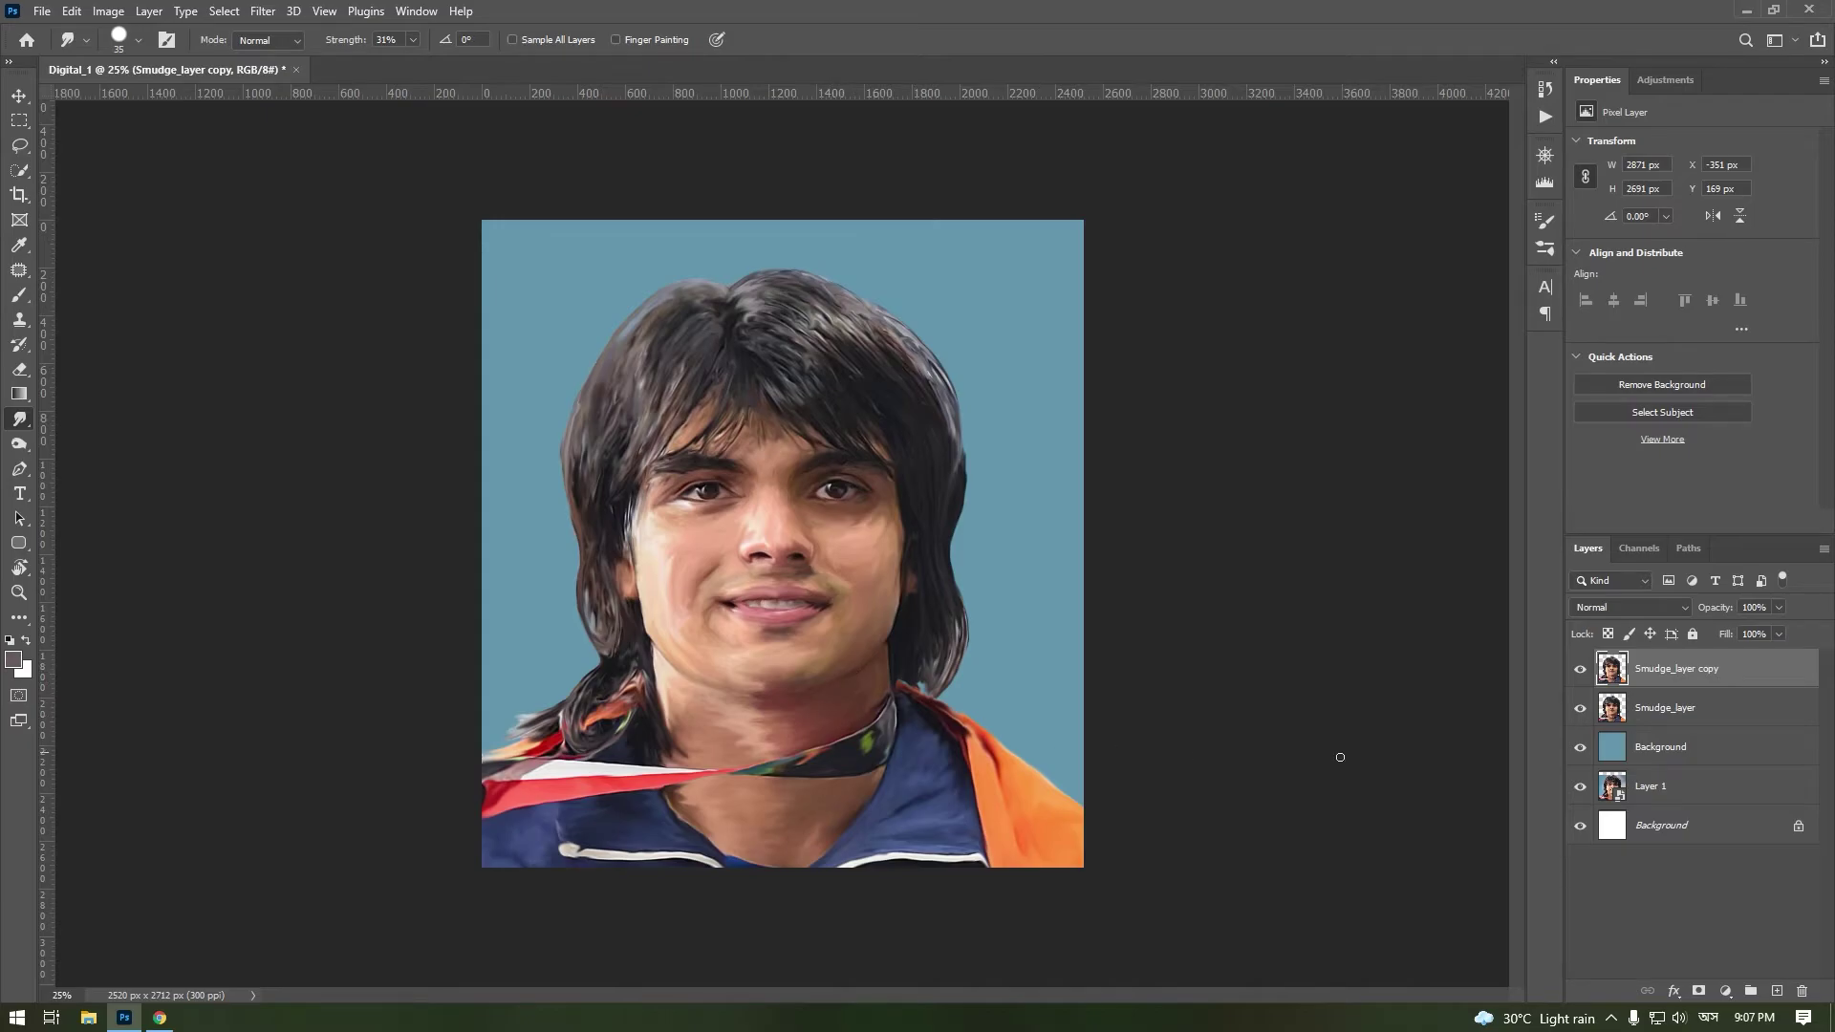
Step: Add a new layer above Background and sample the jacket's orange as the foreground colour
click(1653, 760)
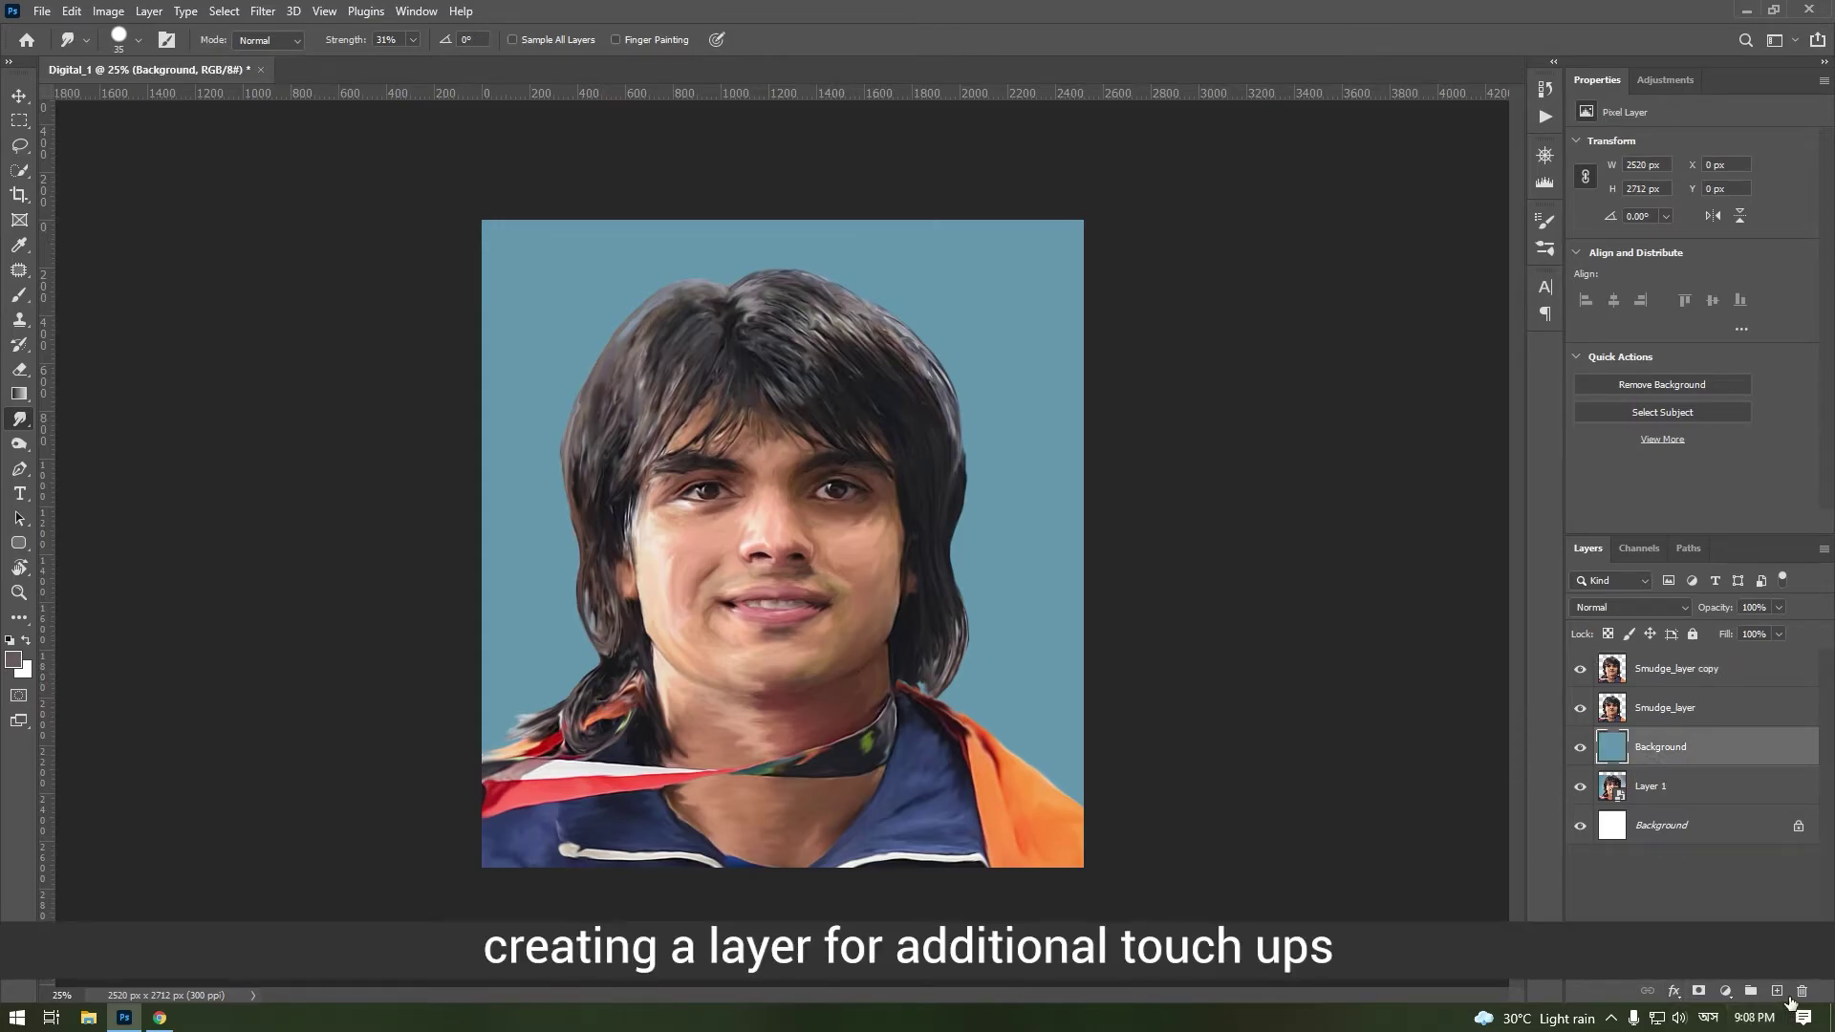
click(1776, 990)
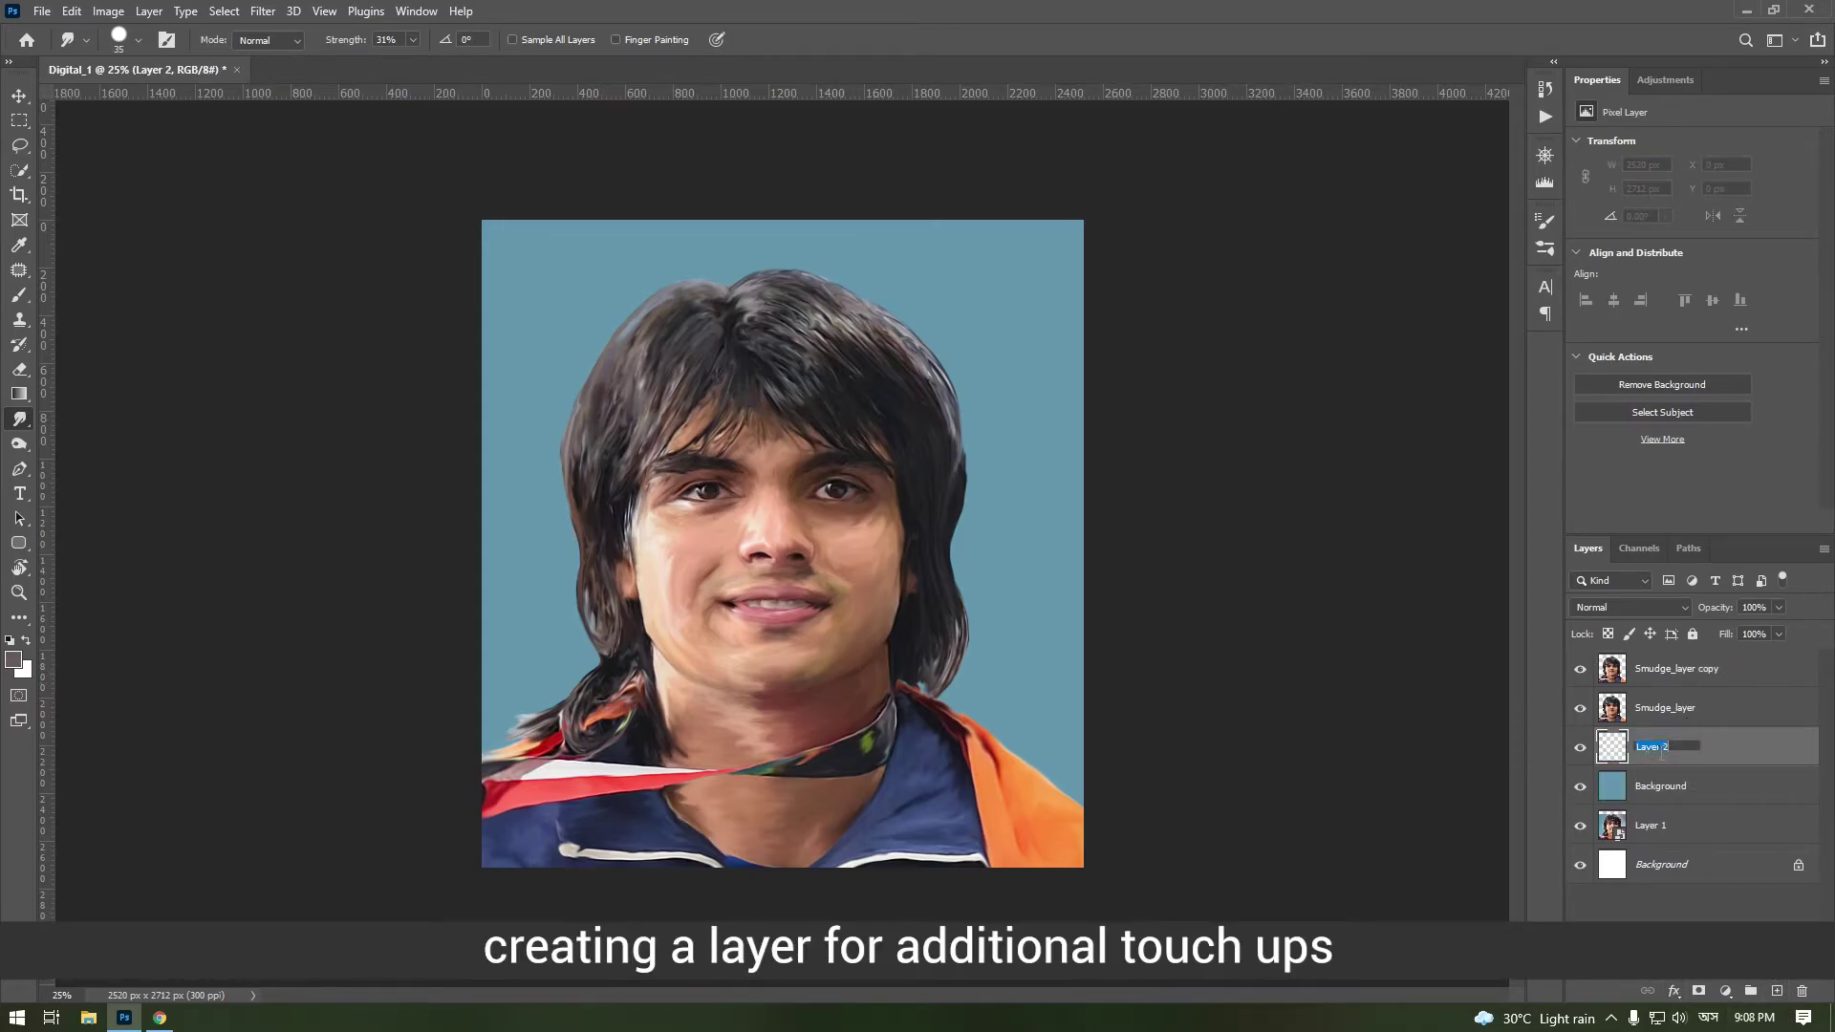
click(17, 661)
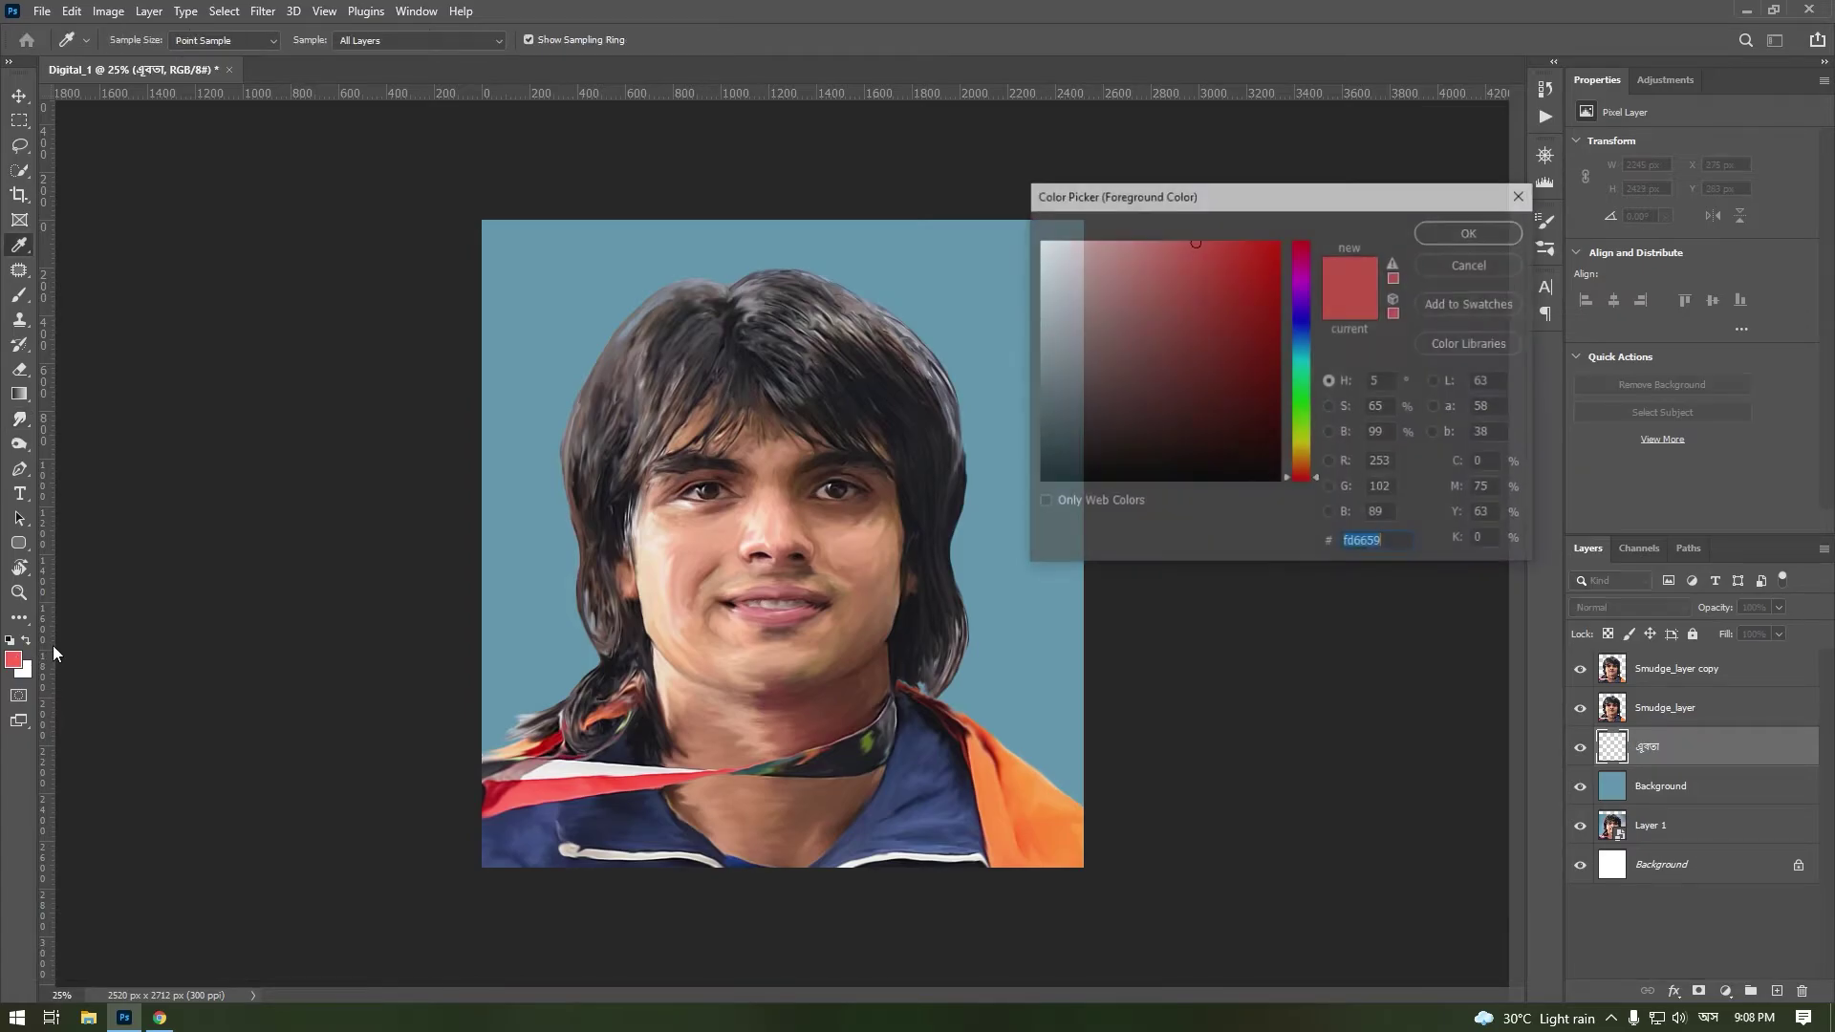
click(1055, 830)
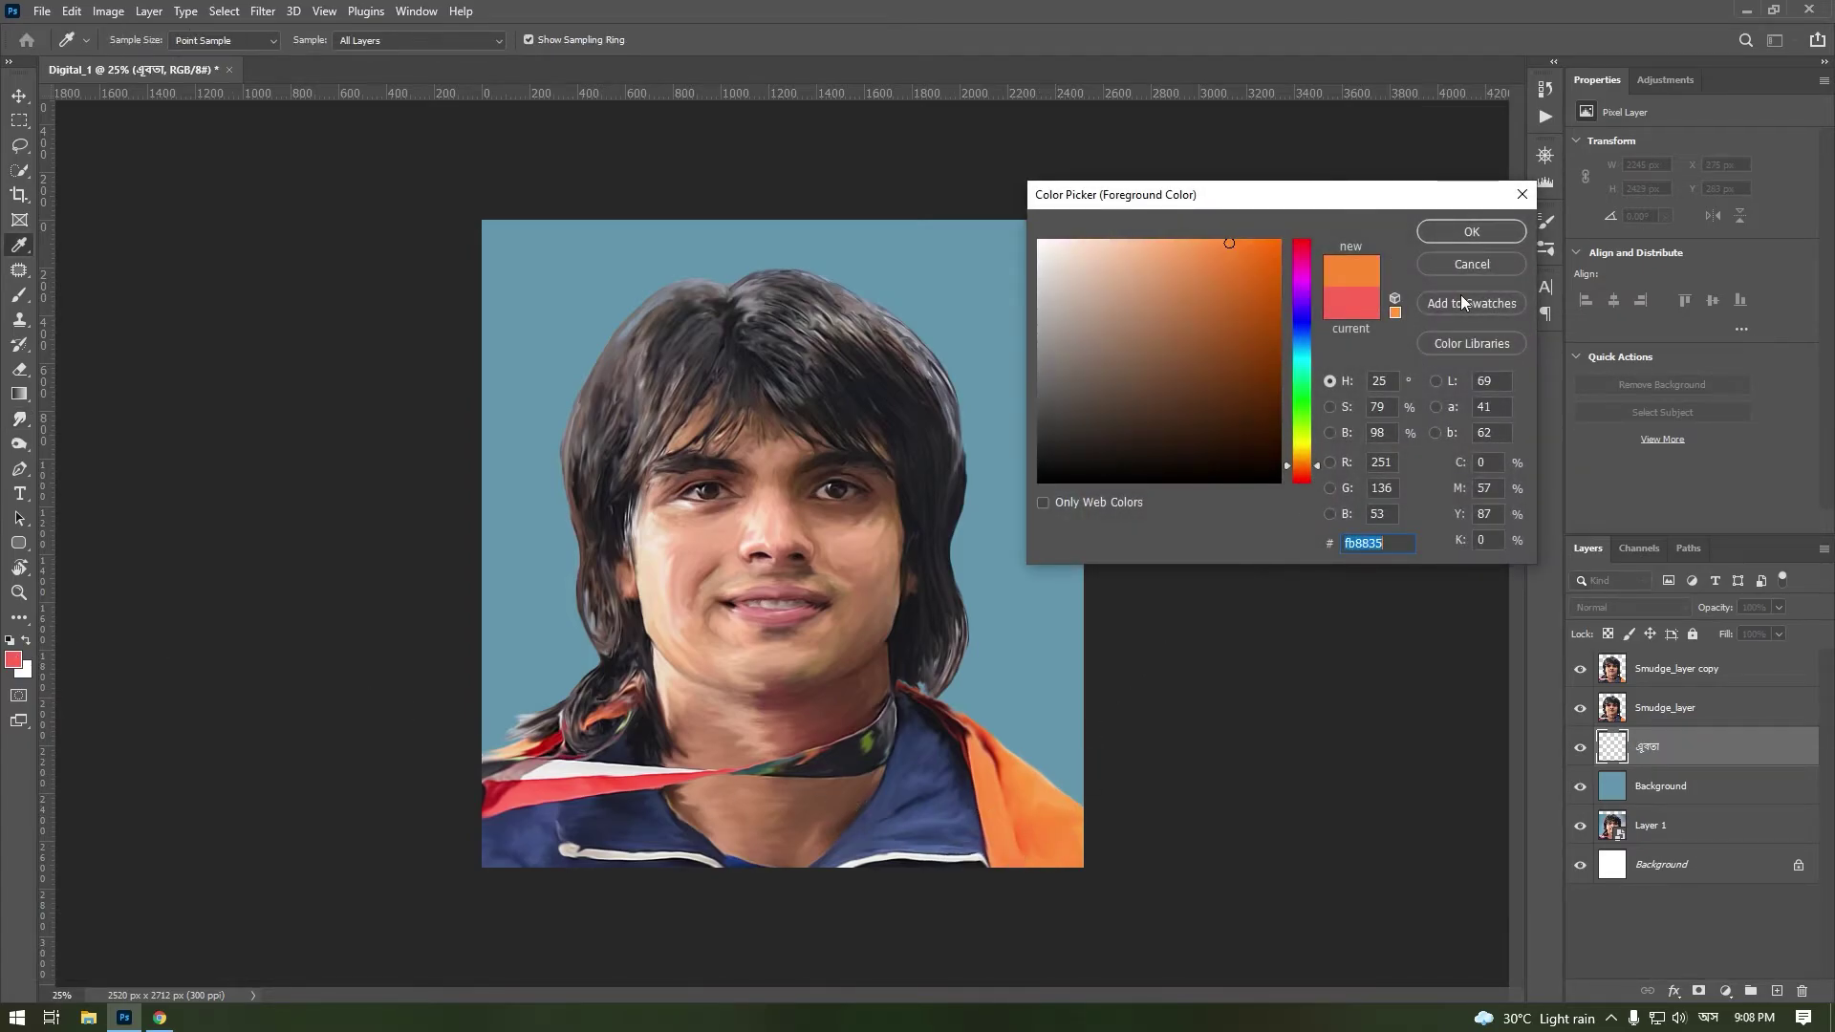
click(1471, 231)
Step: Brush soft orange across the top-left and centre of the backdrop, then green on the right
key(b)
right_click(746, 731)
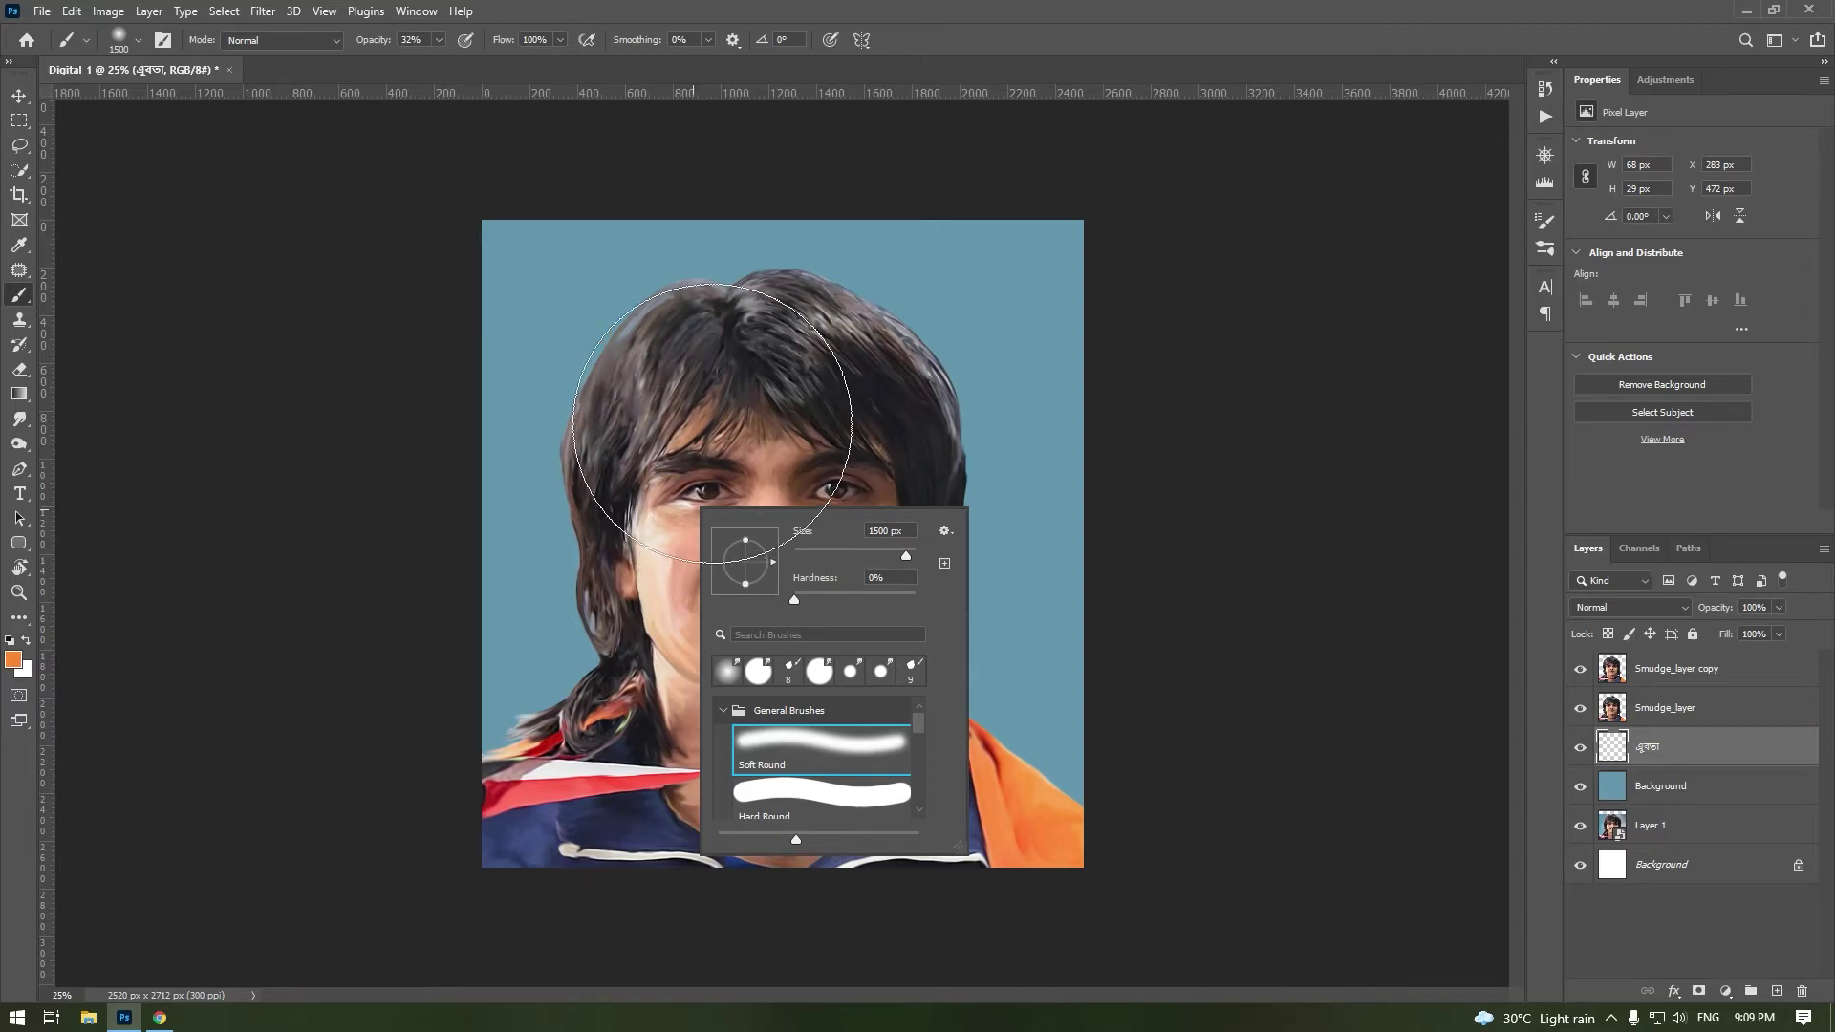
click(669, 401)
drag(532, 306, 606, 229)
mouse_move(553, 387)
mouse_down()
mouse_move(605, 360)
mouse_move(608, 266)
mouse_move(606, 319)
mouse_move(478, 532)
mouse_move(642, 368)
mouse_move(520, 230)
mouse_move(656, 123)
mouse_move(800, 249)
mouse_move(360, 768)
mouse_up()
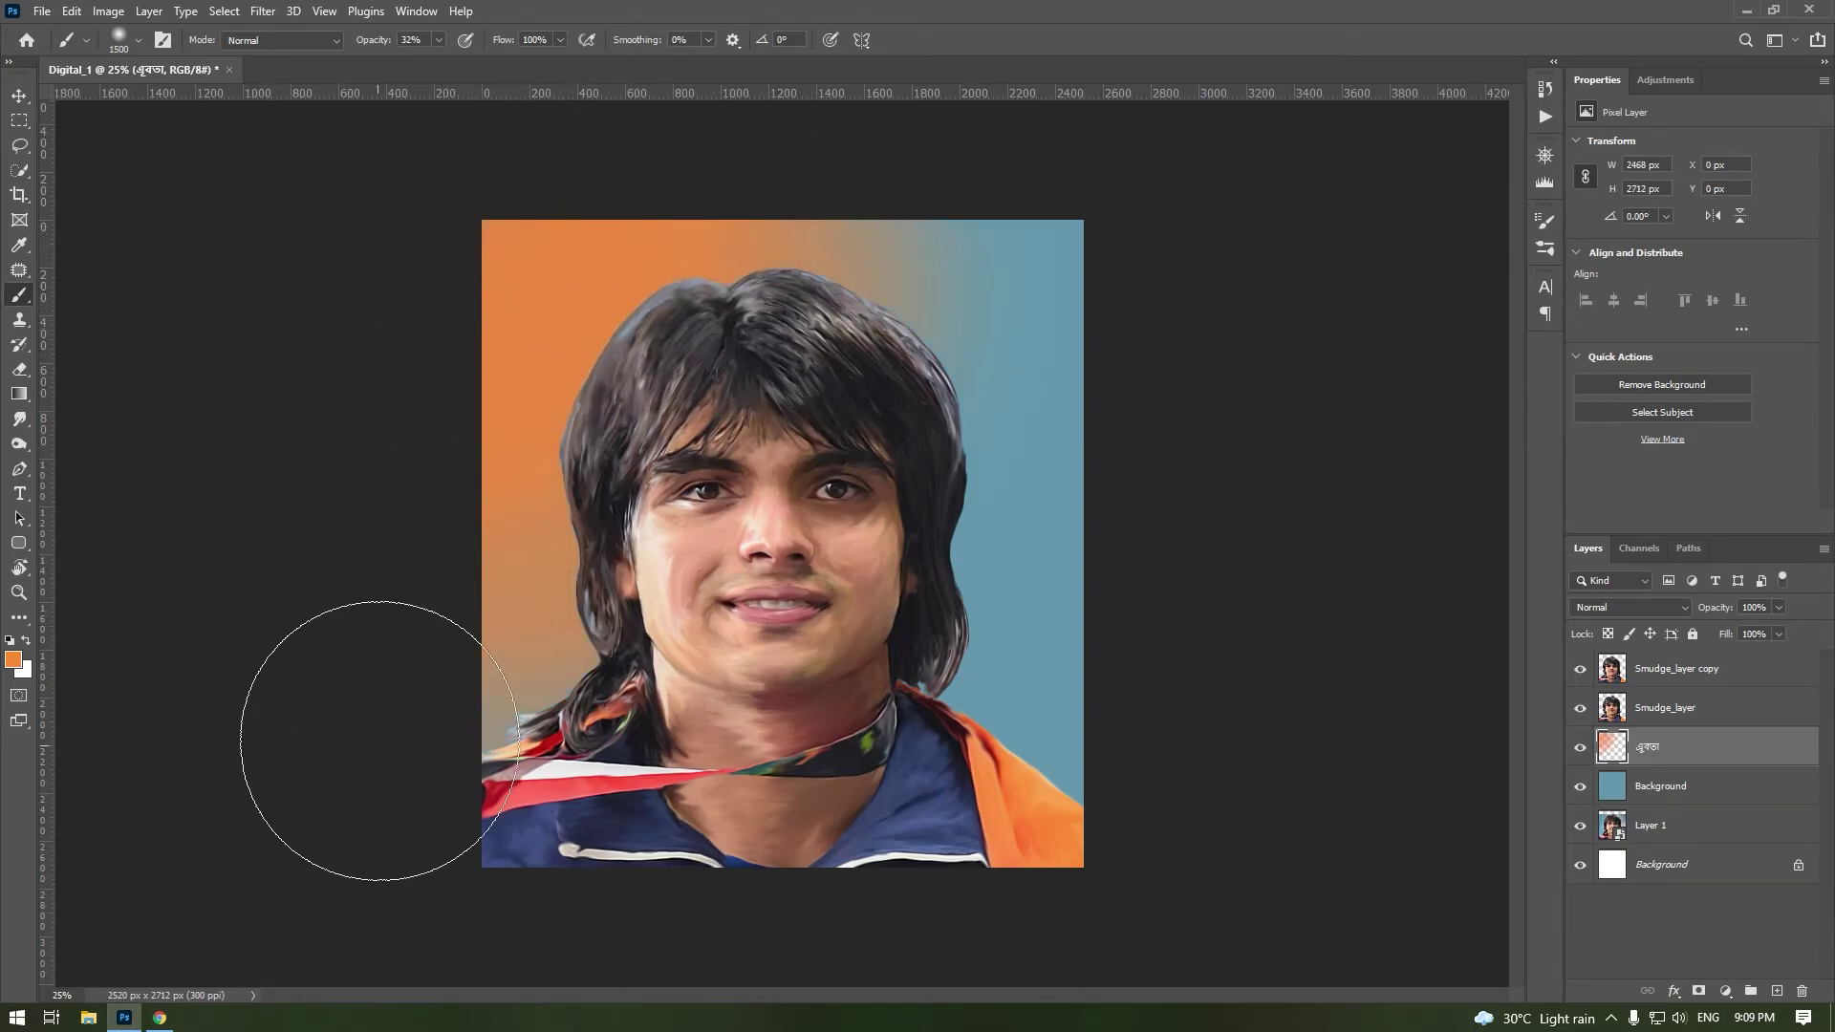
drag(491, 656, 915, 268)
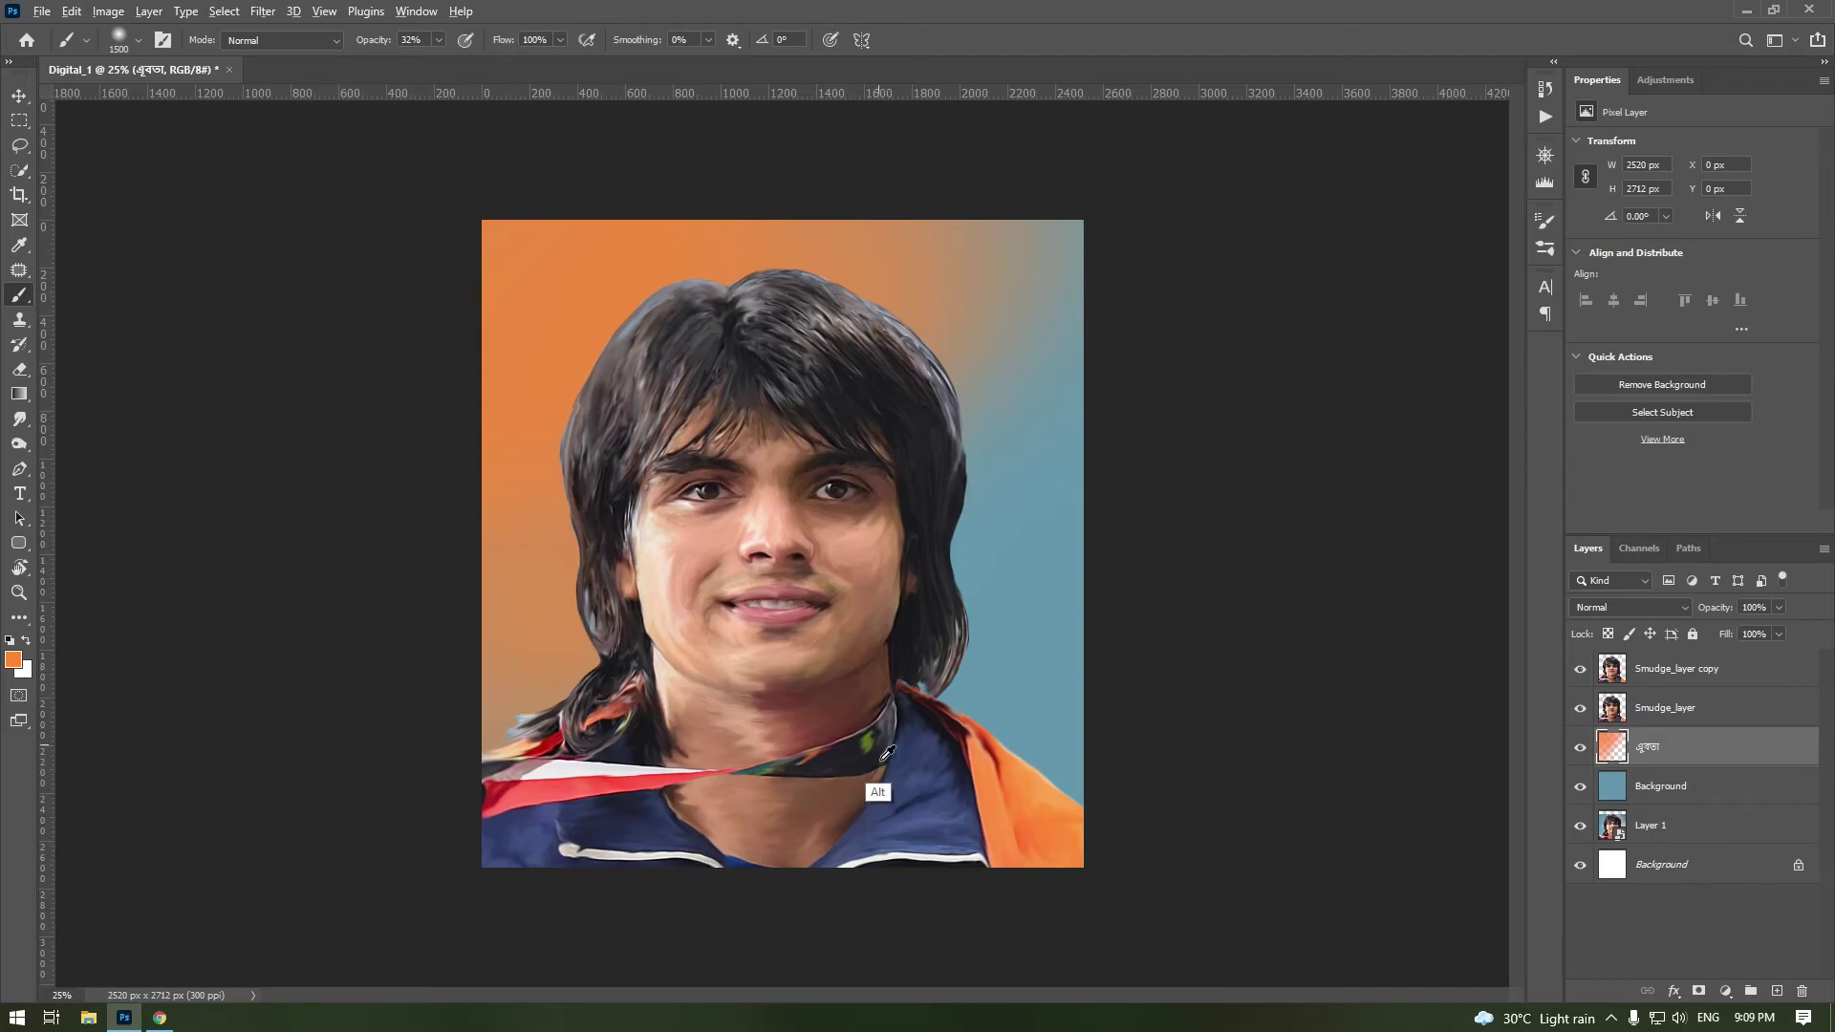
mouse_move(1016, 717)
mouse_down()
mouse_move(954, 737)
mouse_move(983, 921)
mouse_move(1129, 333)
mouse_move(542, 682)
mouse_up()
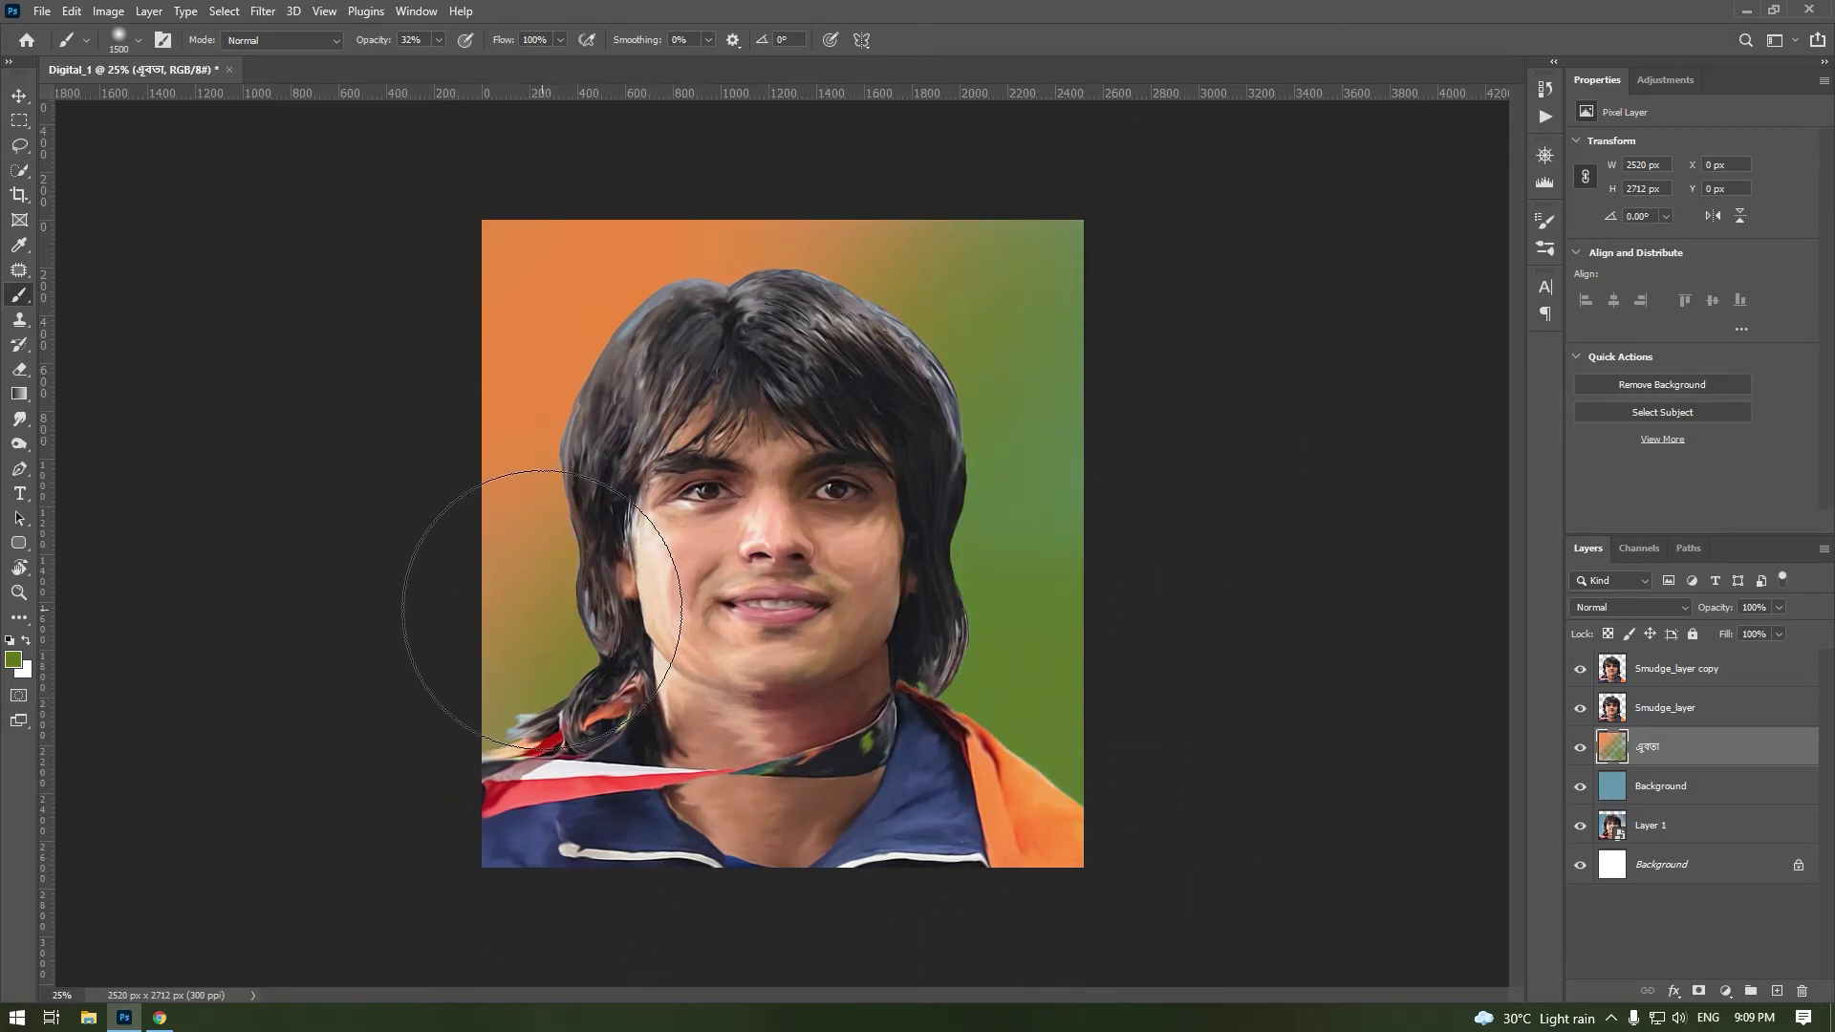
click(1677, 668)
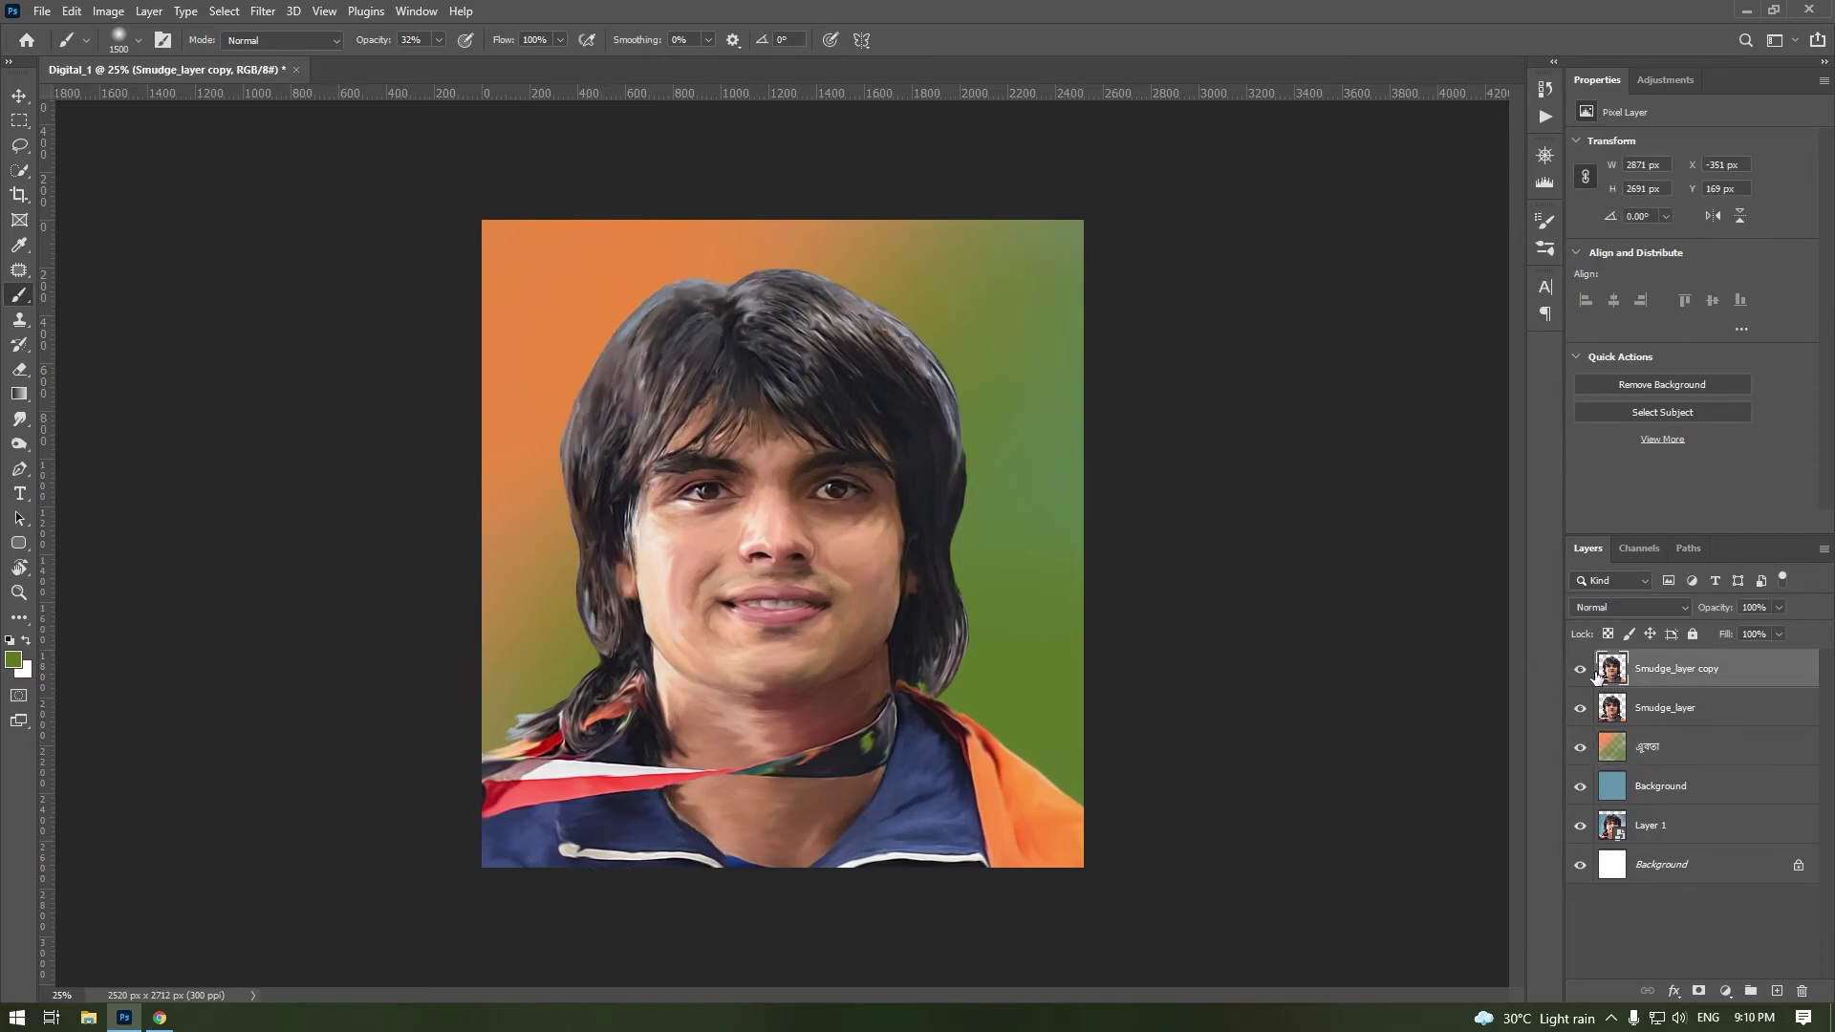
Step: Delete the original Smudge_layer and paint over stray strands with sampled olive background colour
scroll(471, 717, up, 3)
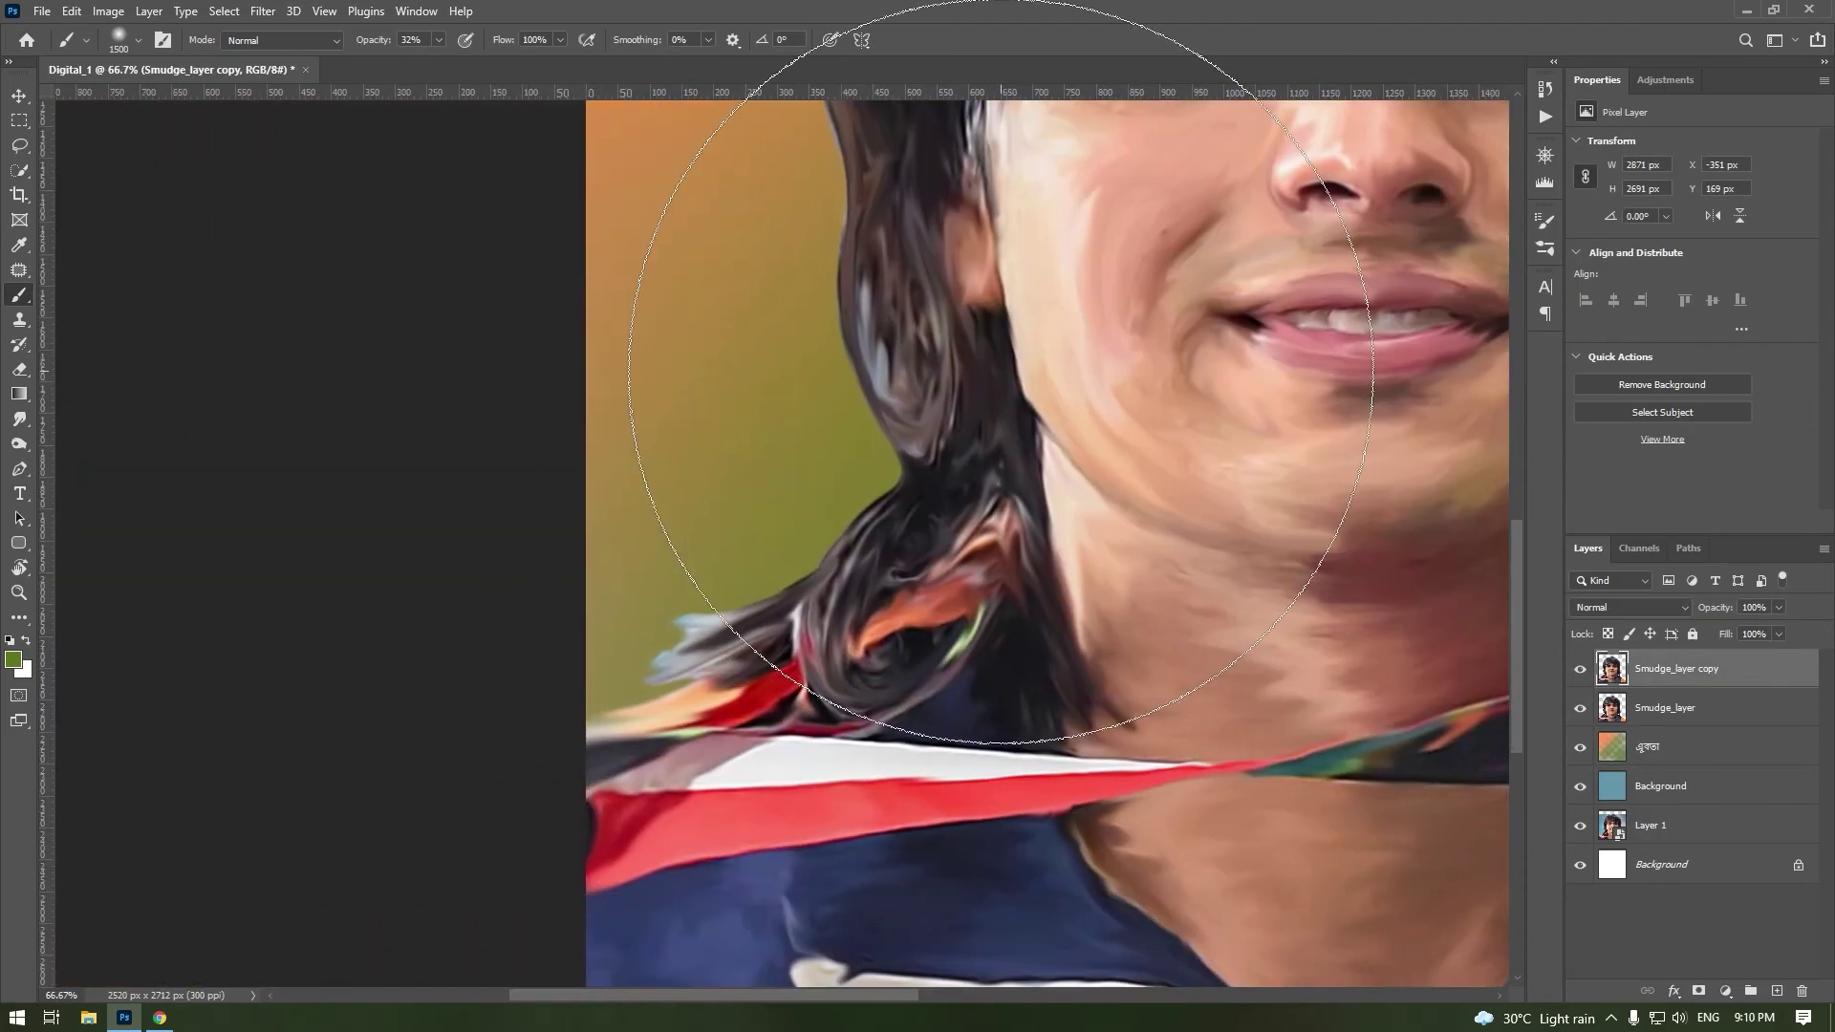
right_click(924, 527)
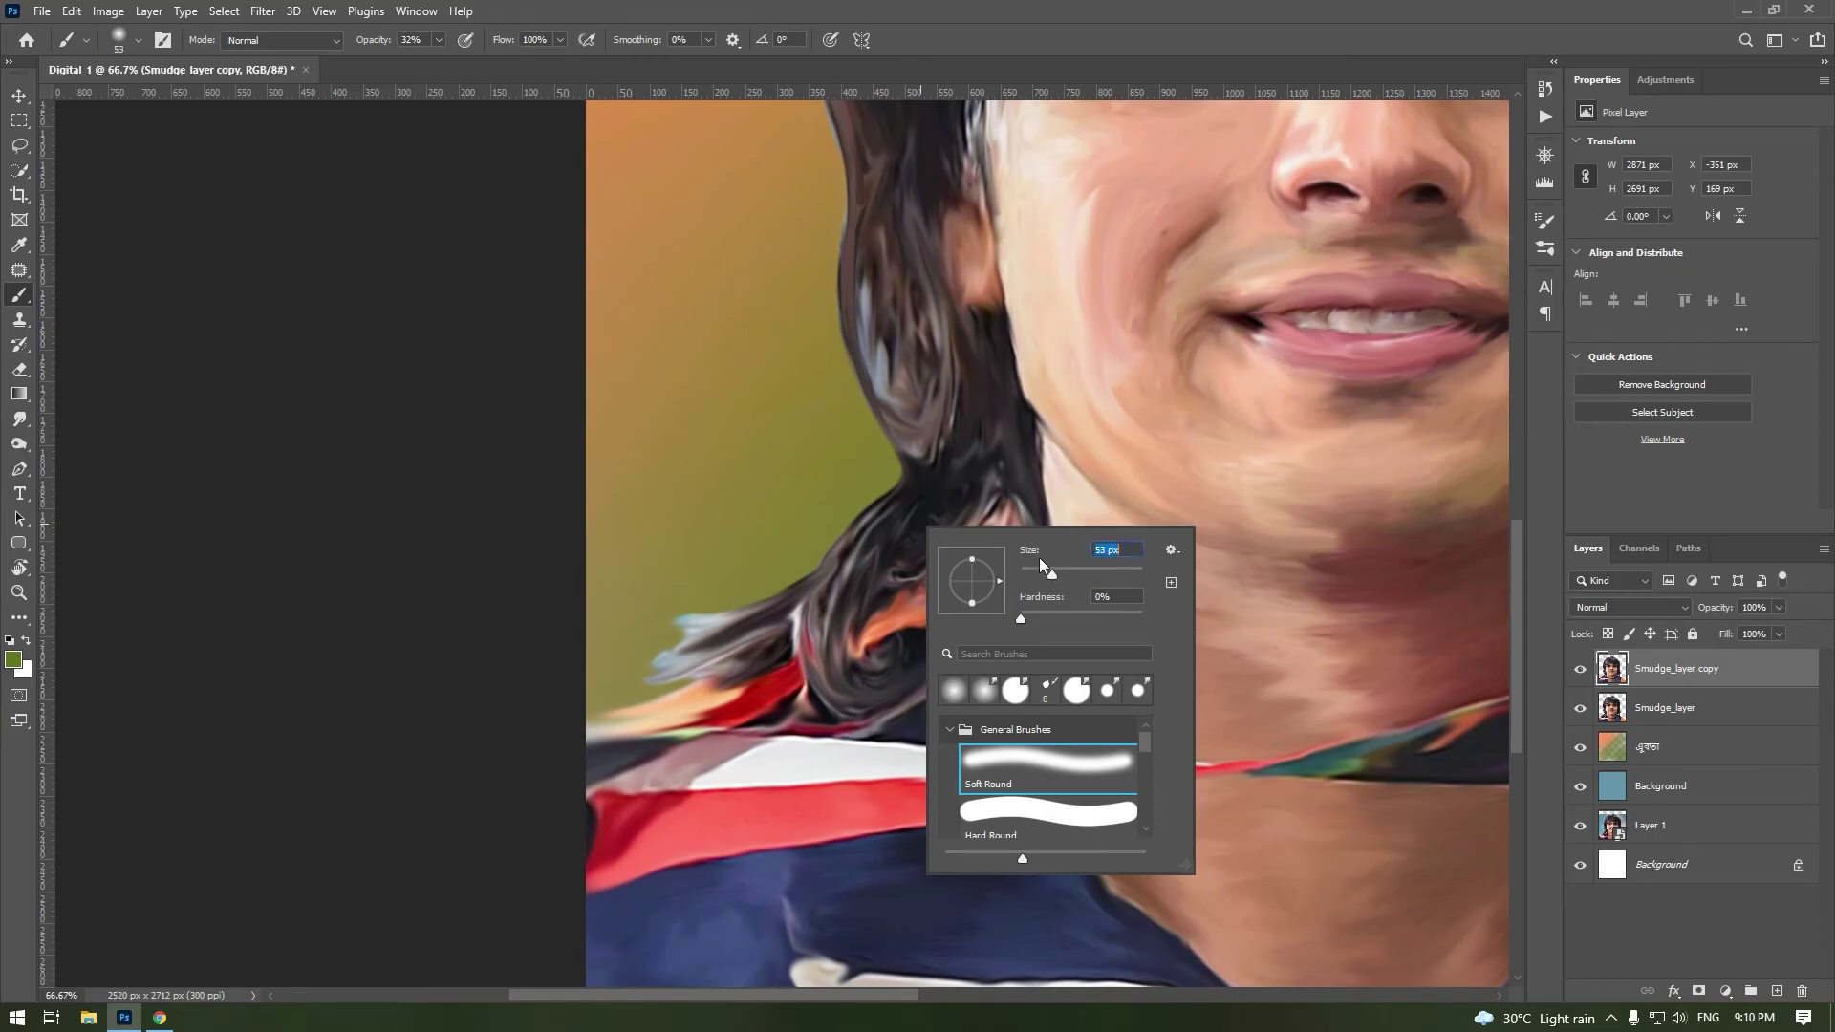
drag(1679, 712, 1801, 991)
alt+click(675, 626)
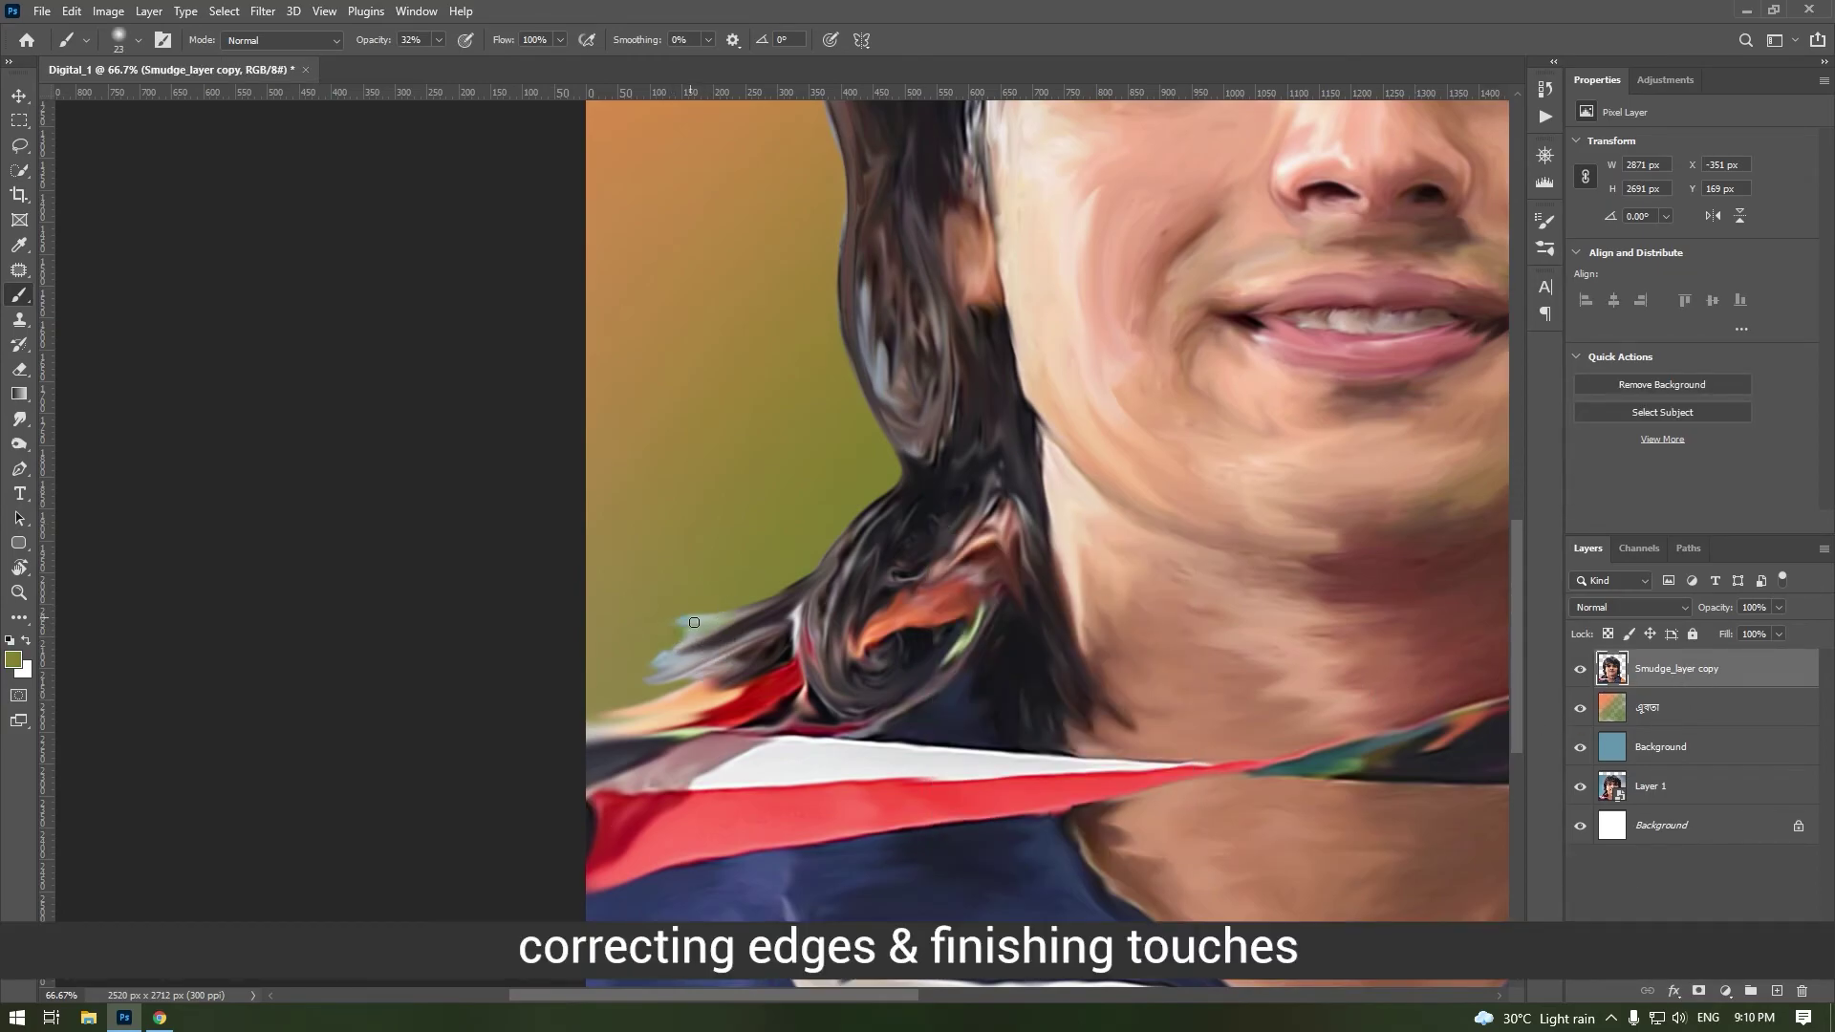
drag(627, 679, 735, 659)
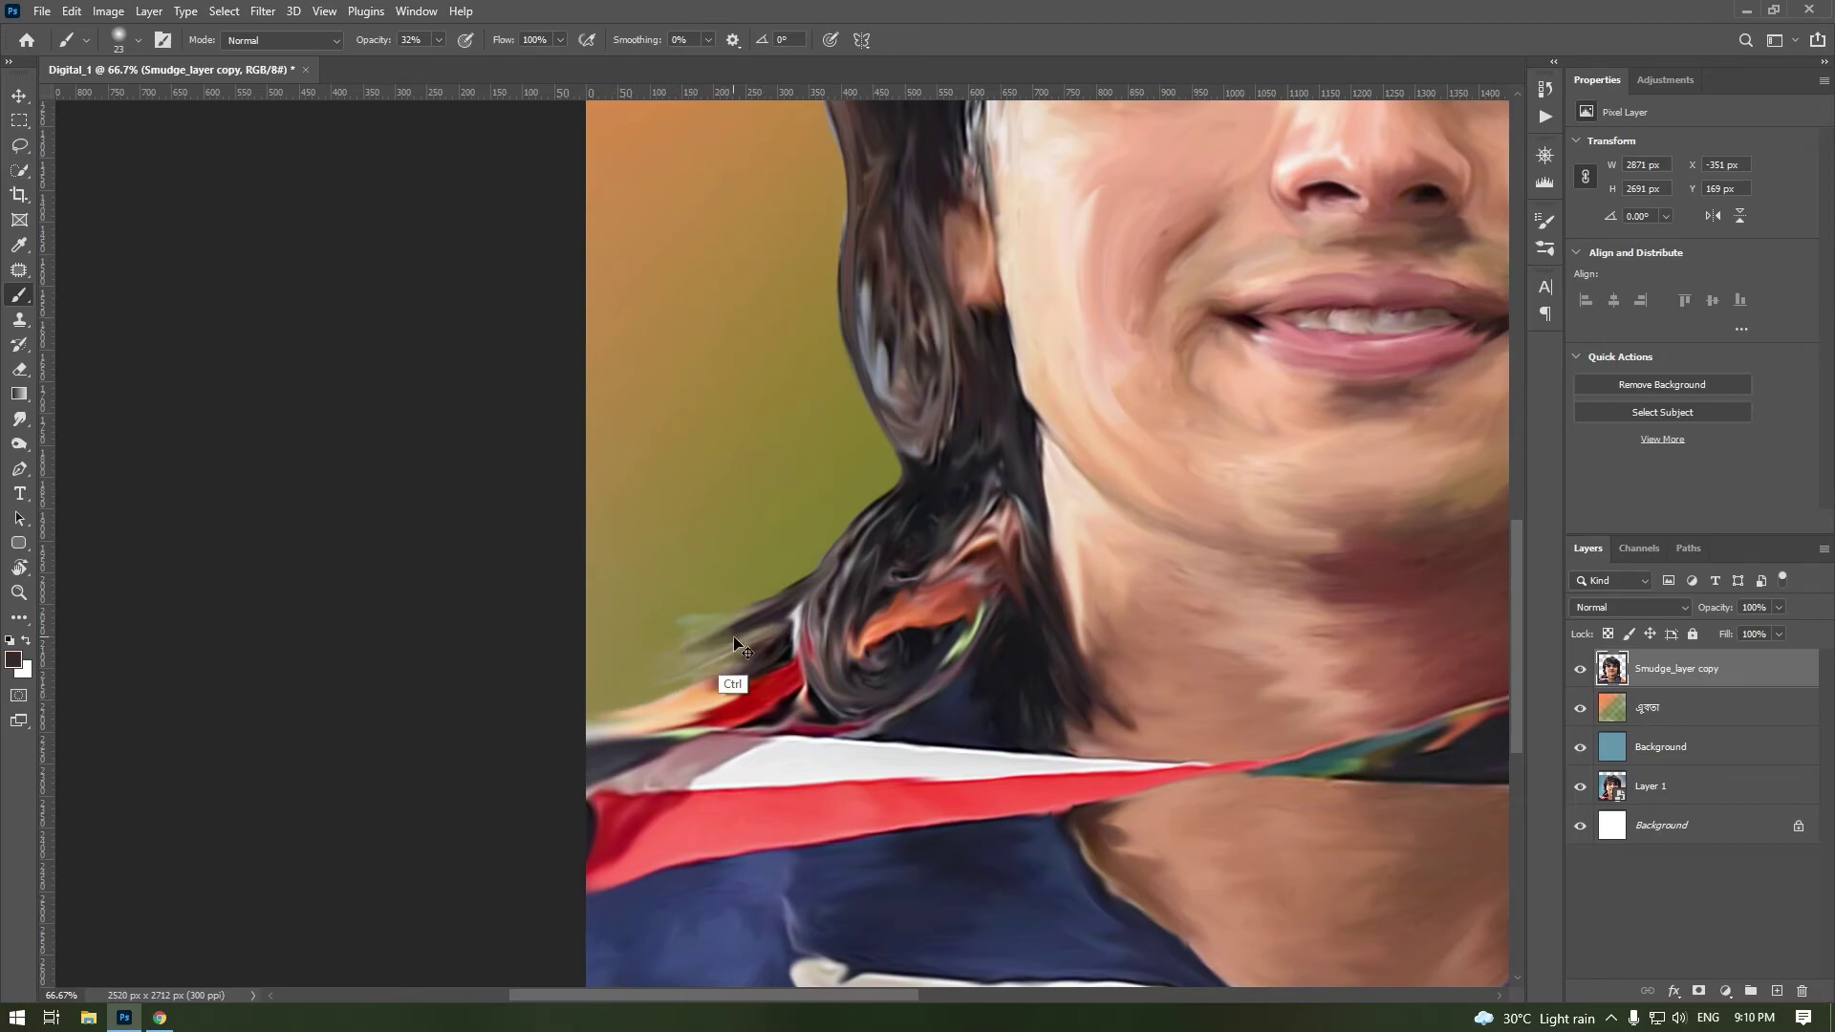
Step: Sample the orange background colour for the crown hair edges and pan to the green right side
scroll(811, 633, up, 3)
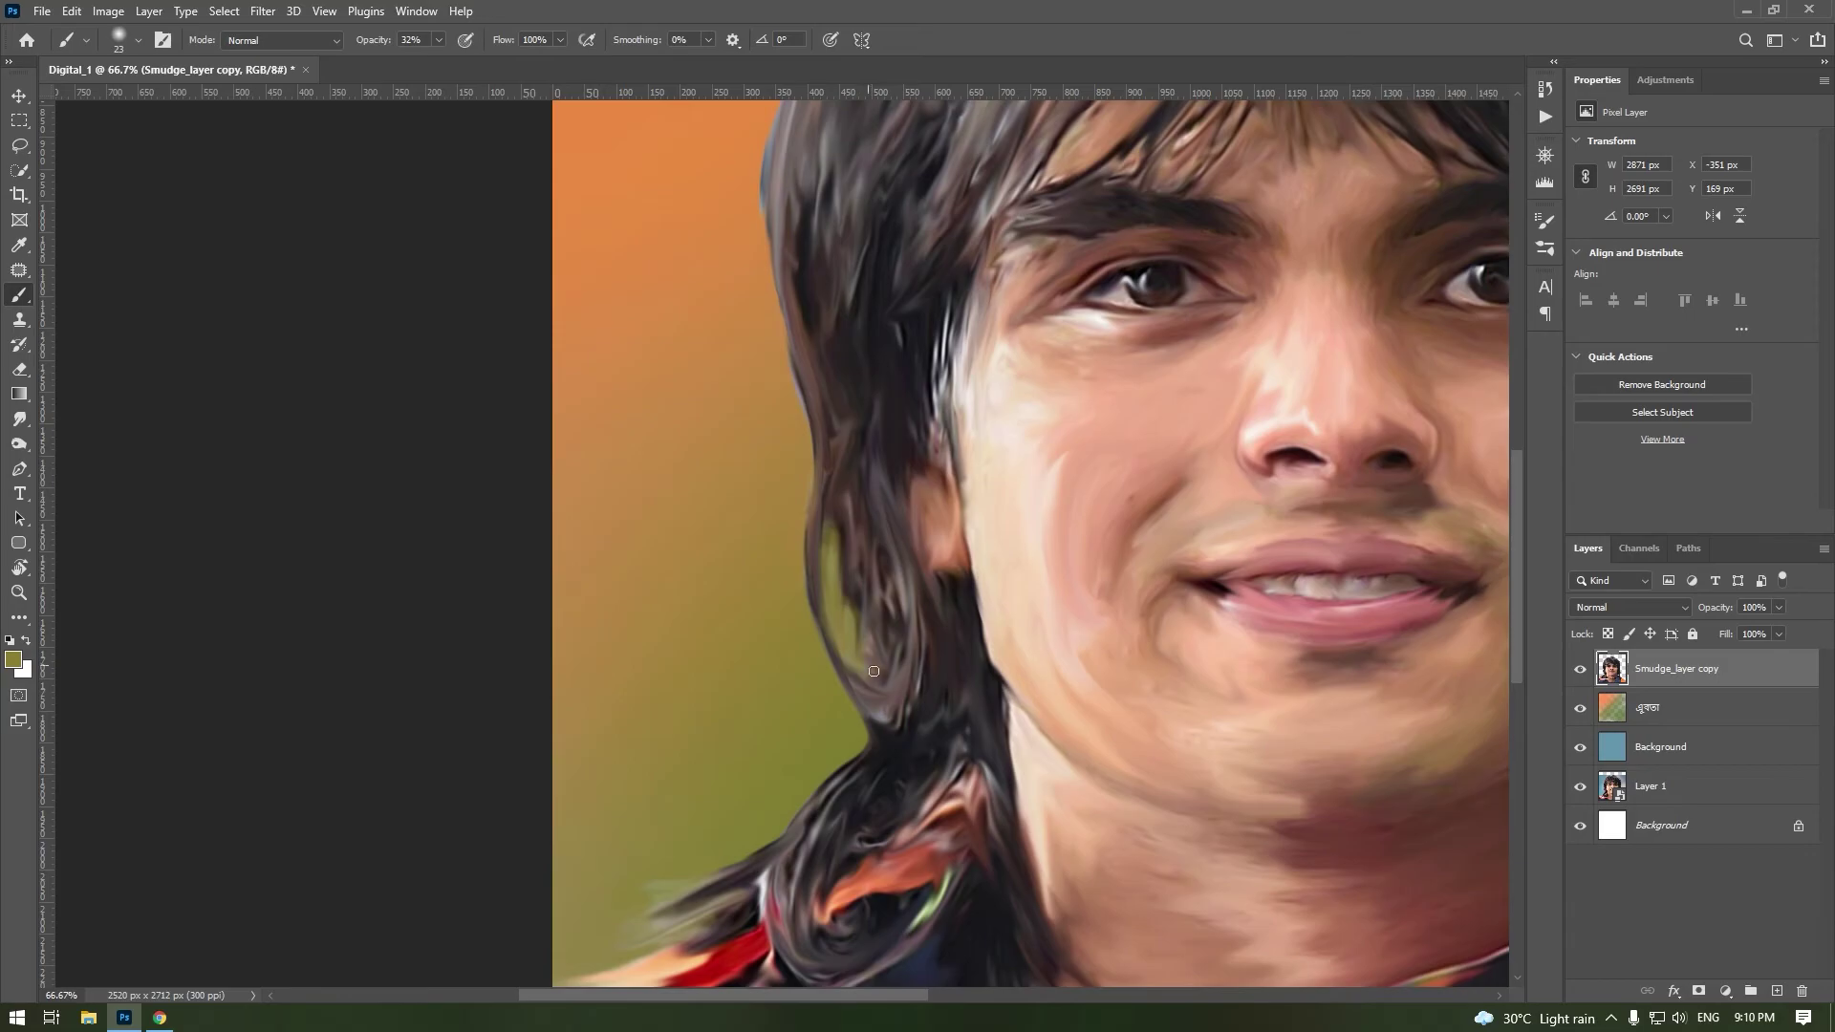
scroll(822, 567, up, 2)
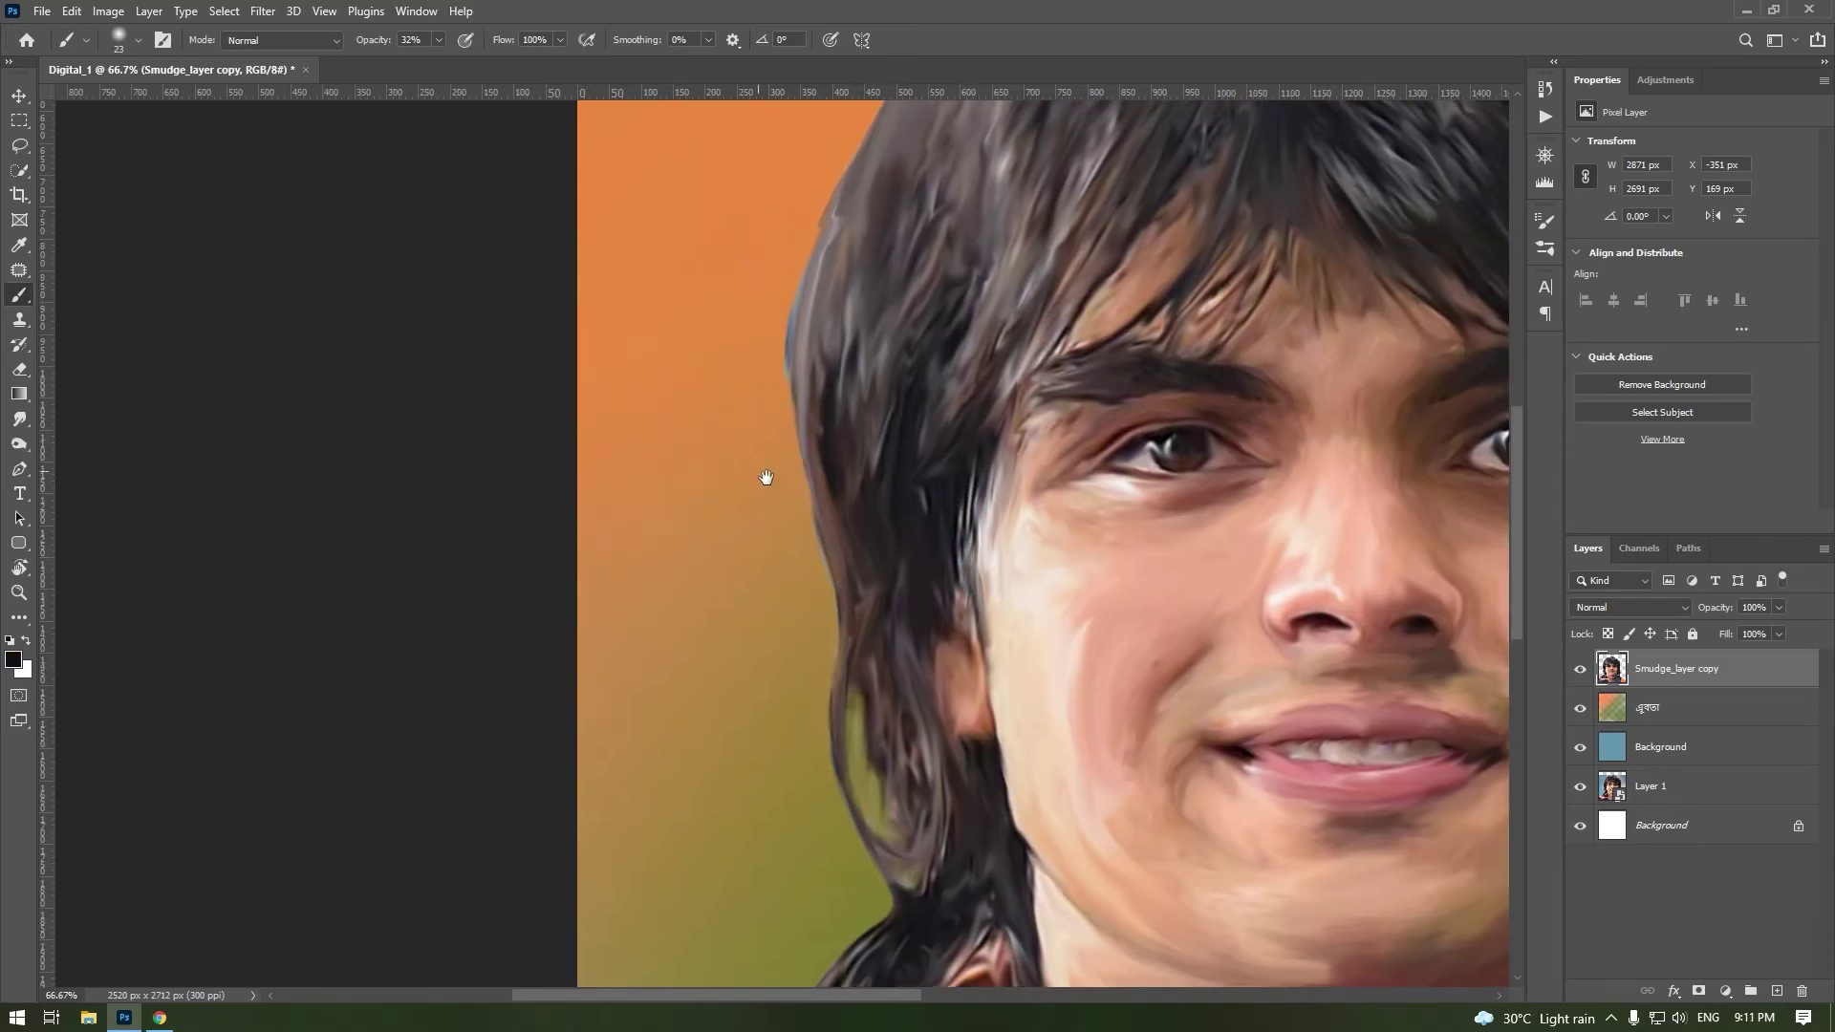
scroll(766, 477, up, 3)
alt+click(844, 486)
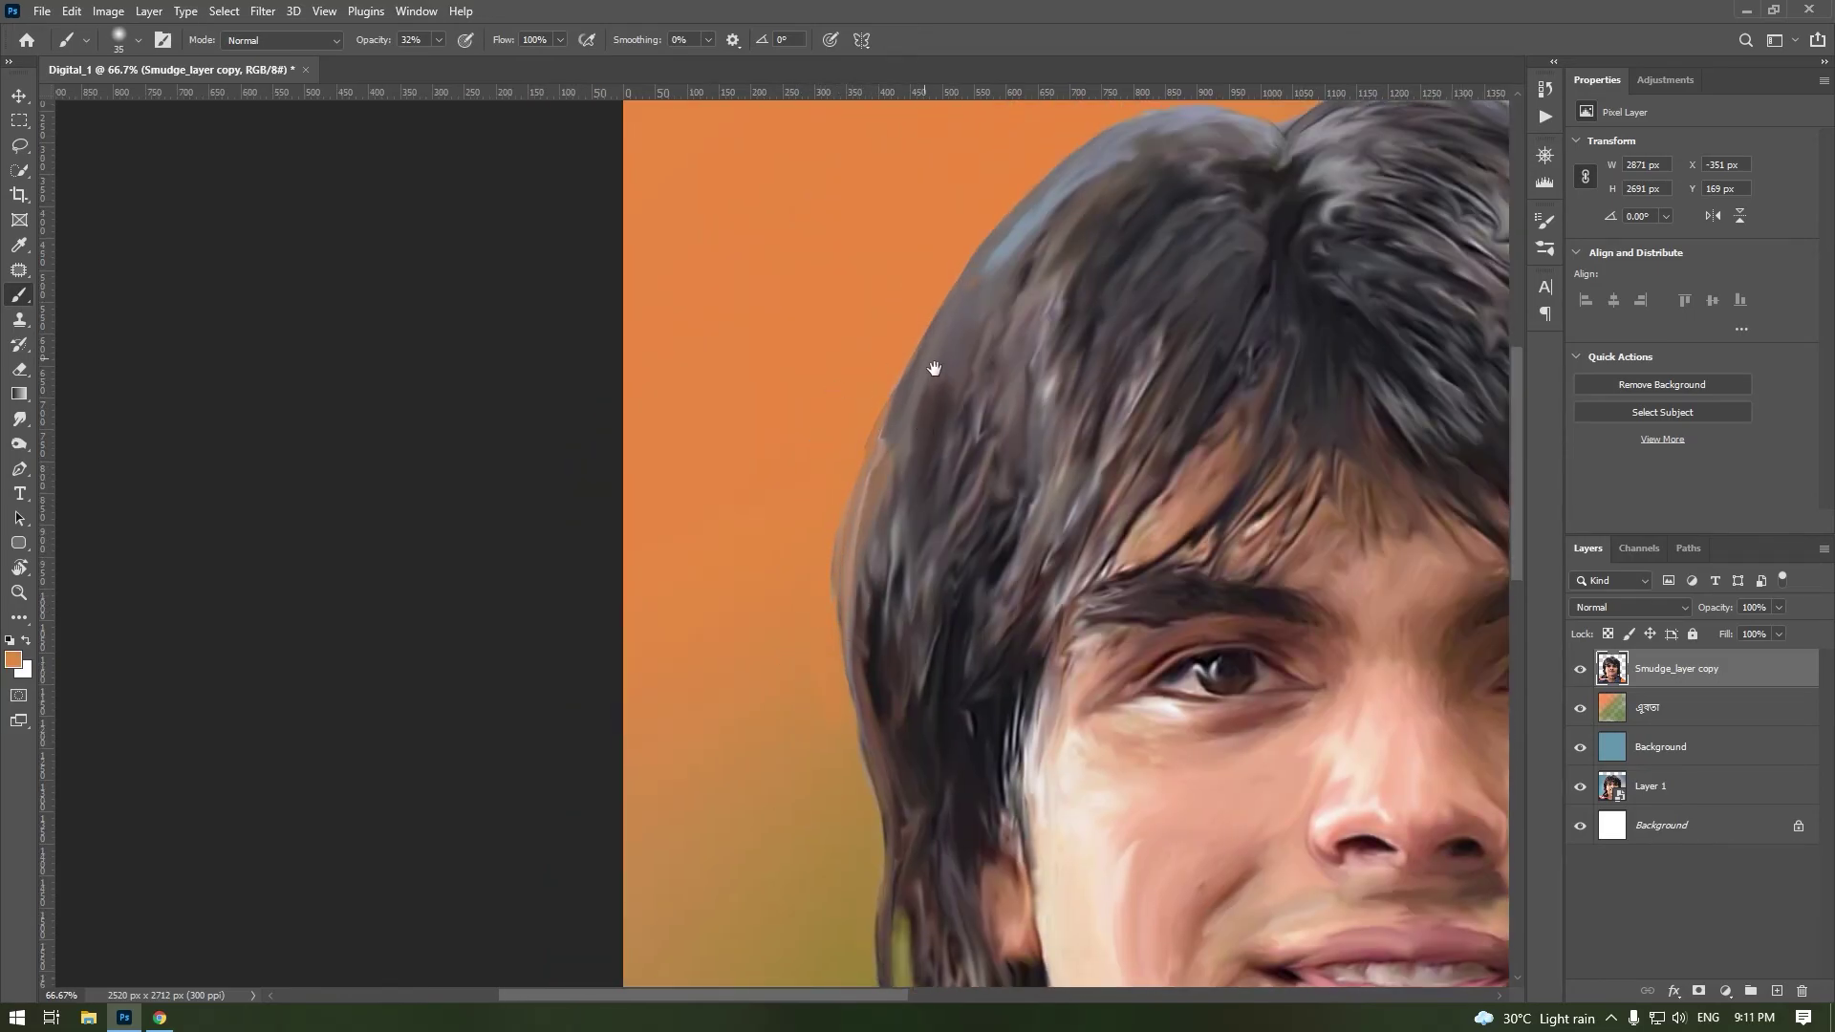
scroll(930, 377, up, 3)
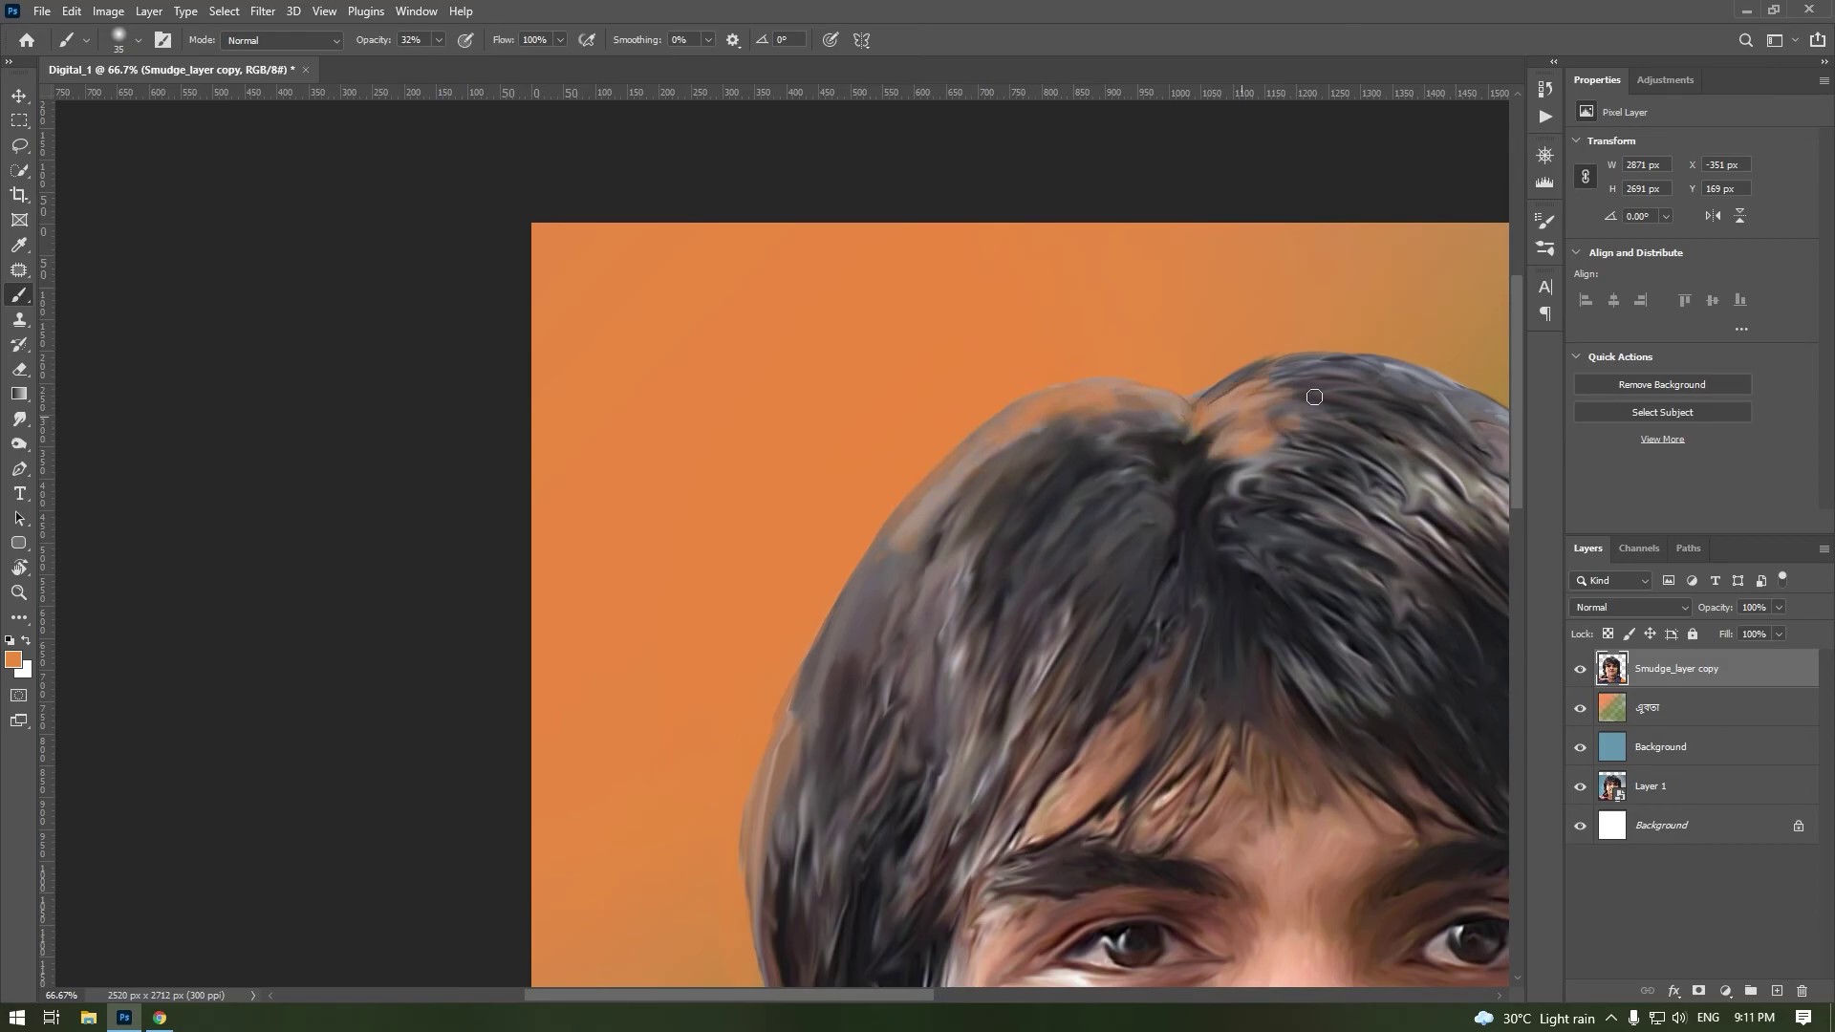
drag(1359, 361, 961, 352)
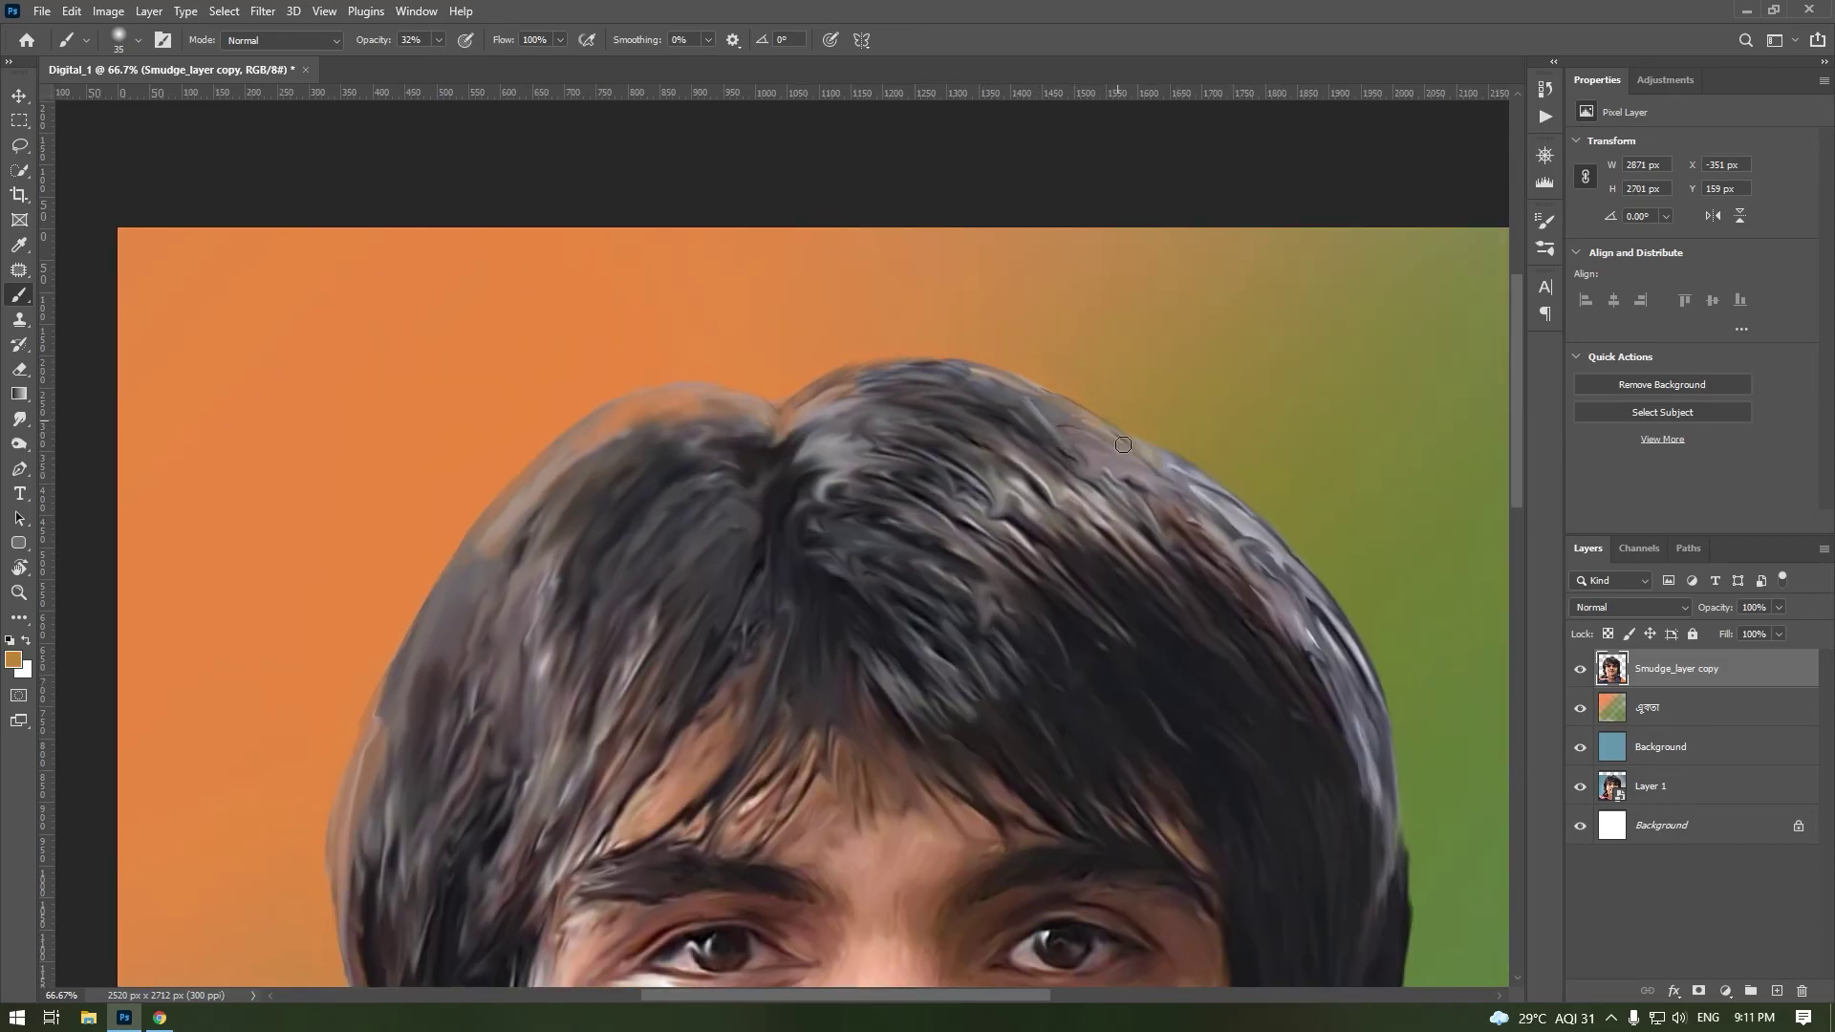